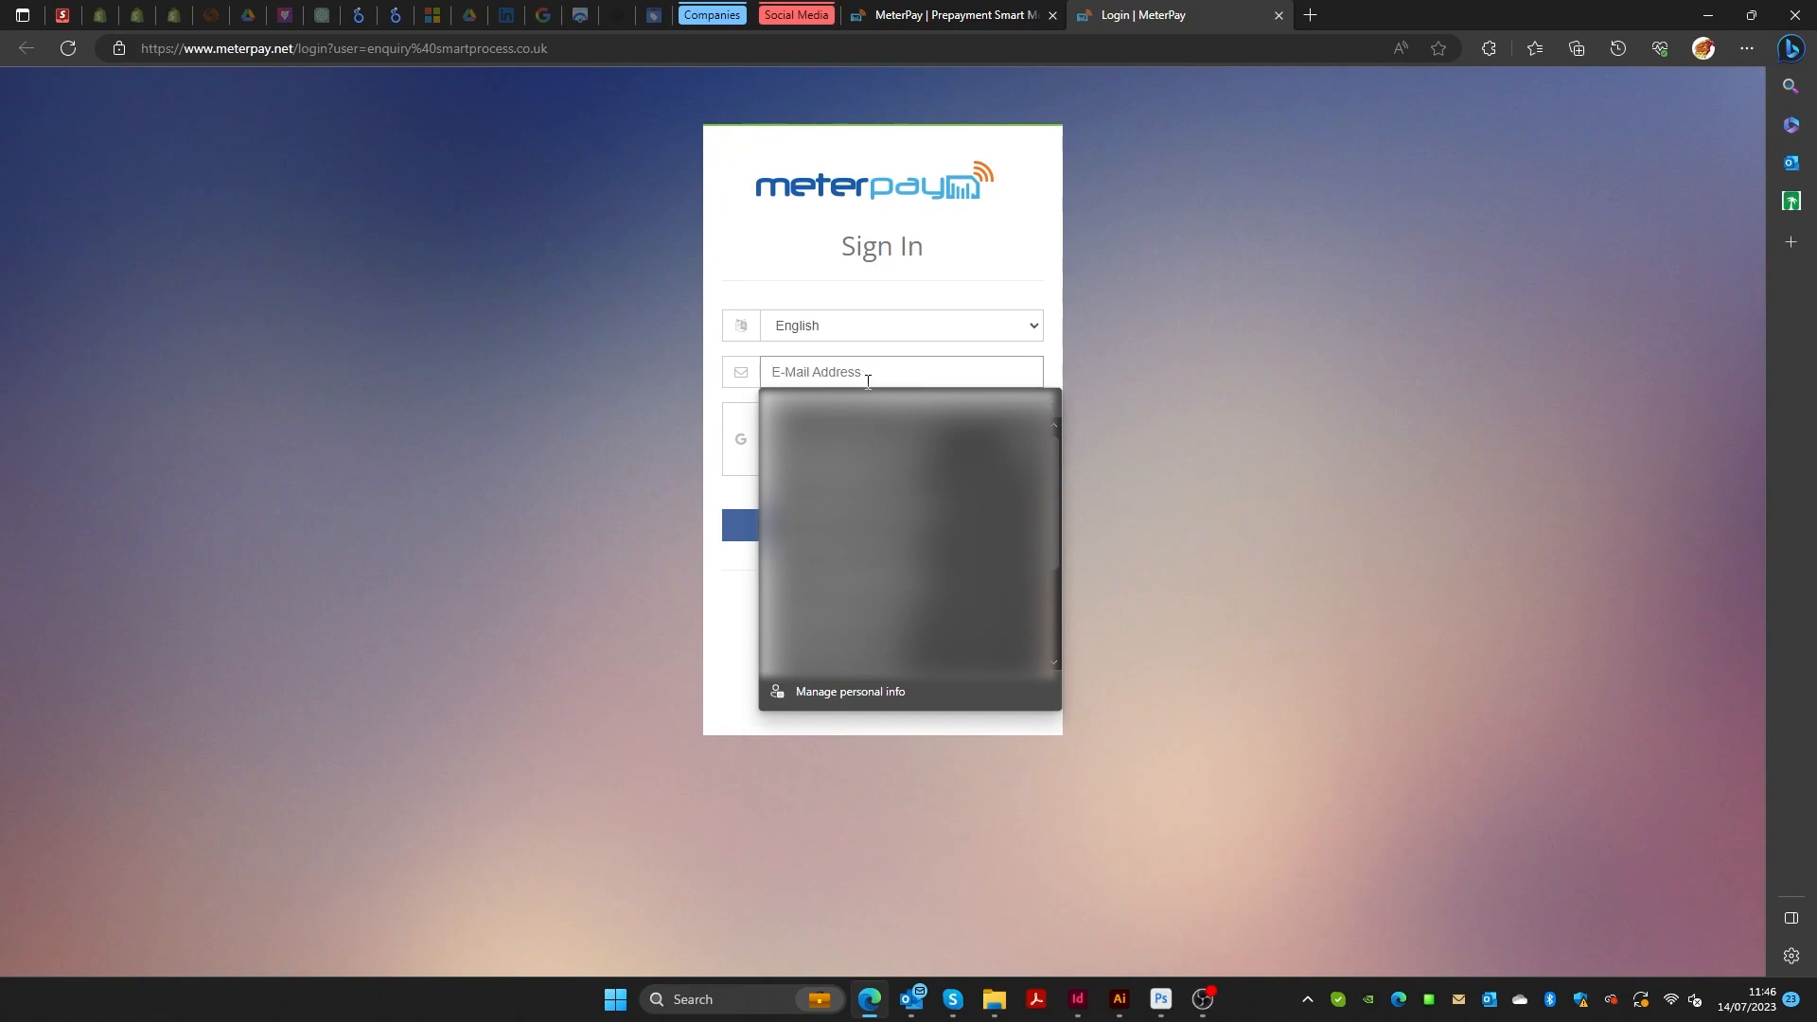
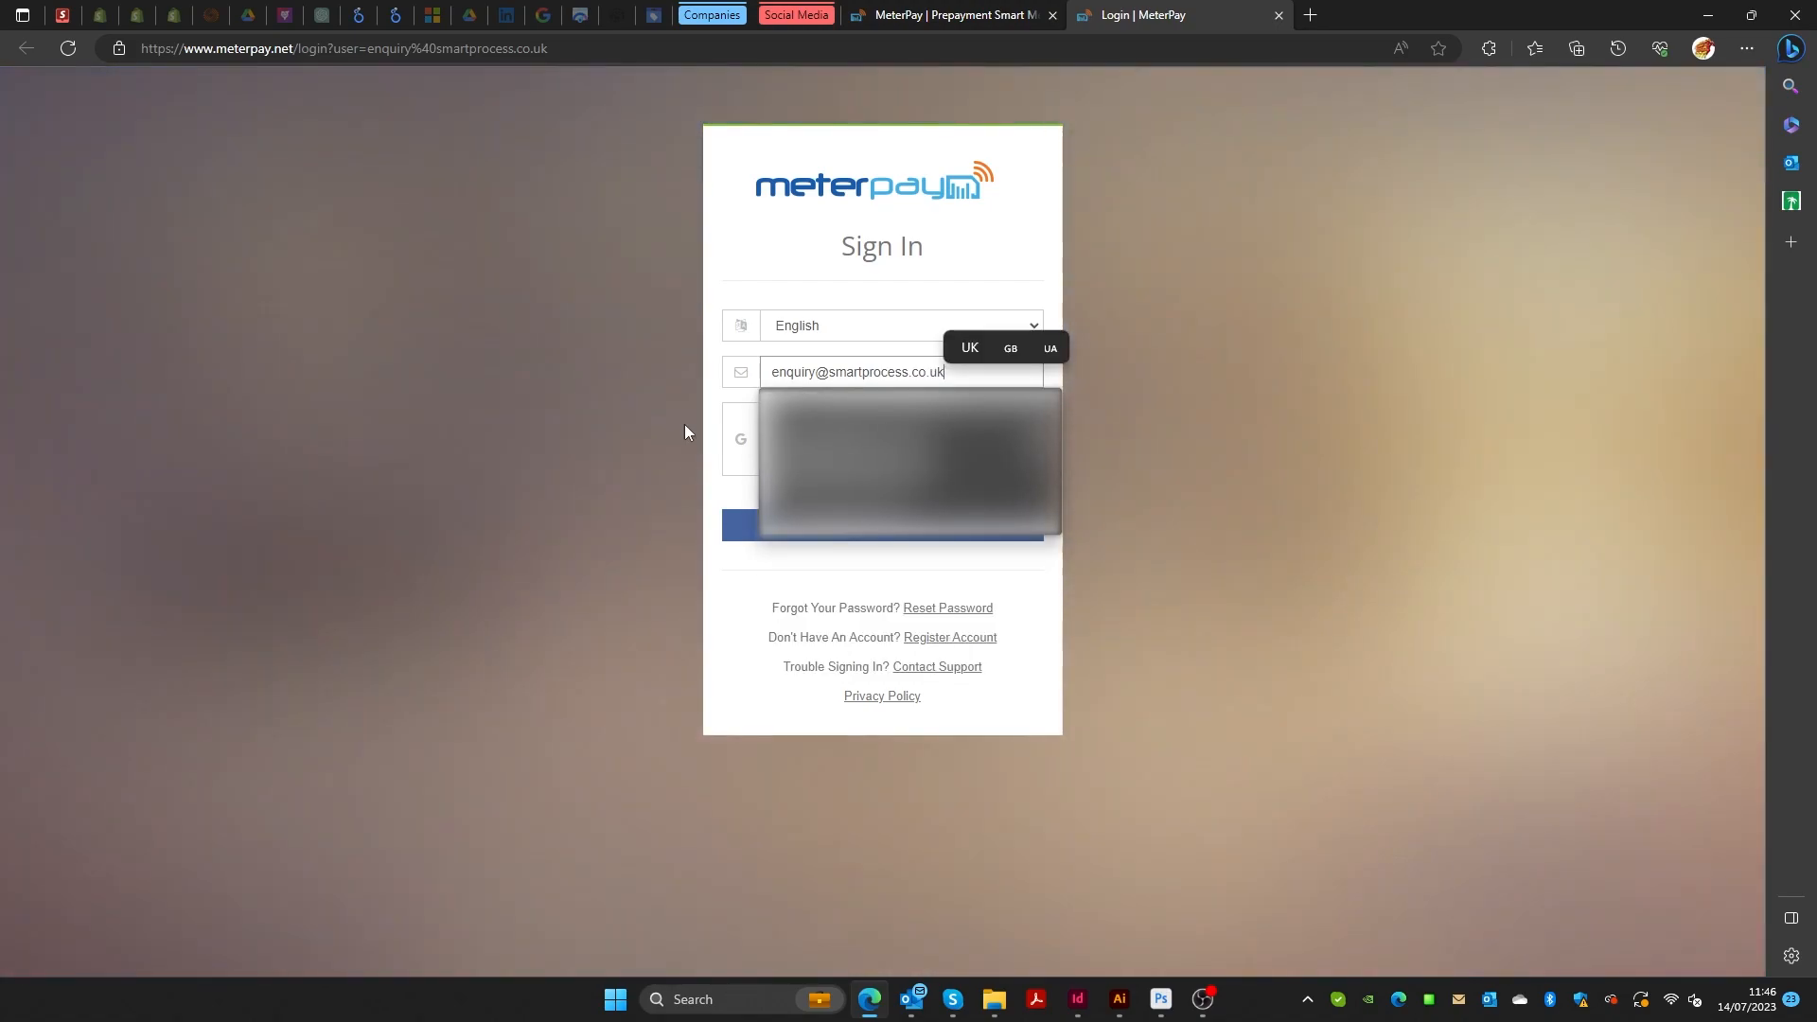
Enter the owner account's e-mail address, complete the reCAPTCHA and submit it.
{"action": "left_click", "coordinate": [665, 458]}
{"action": "left_click", "coordinate": [786, 438]}
{"action": "left_click", "coordinate": [889, 525]}
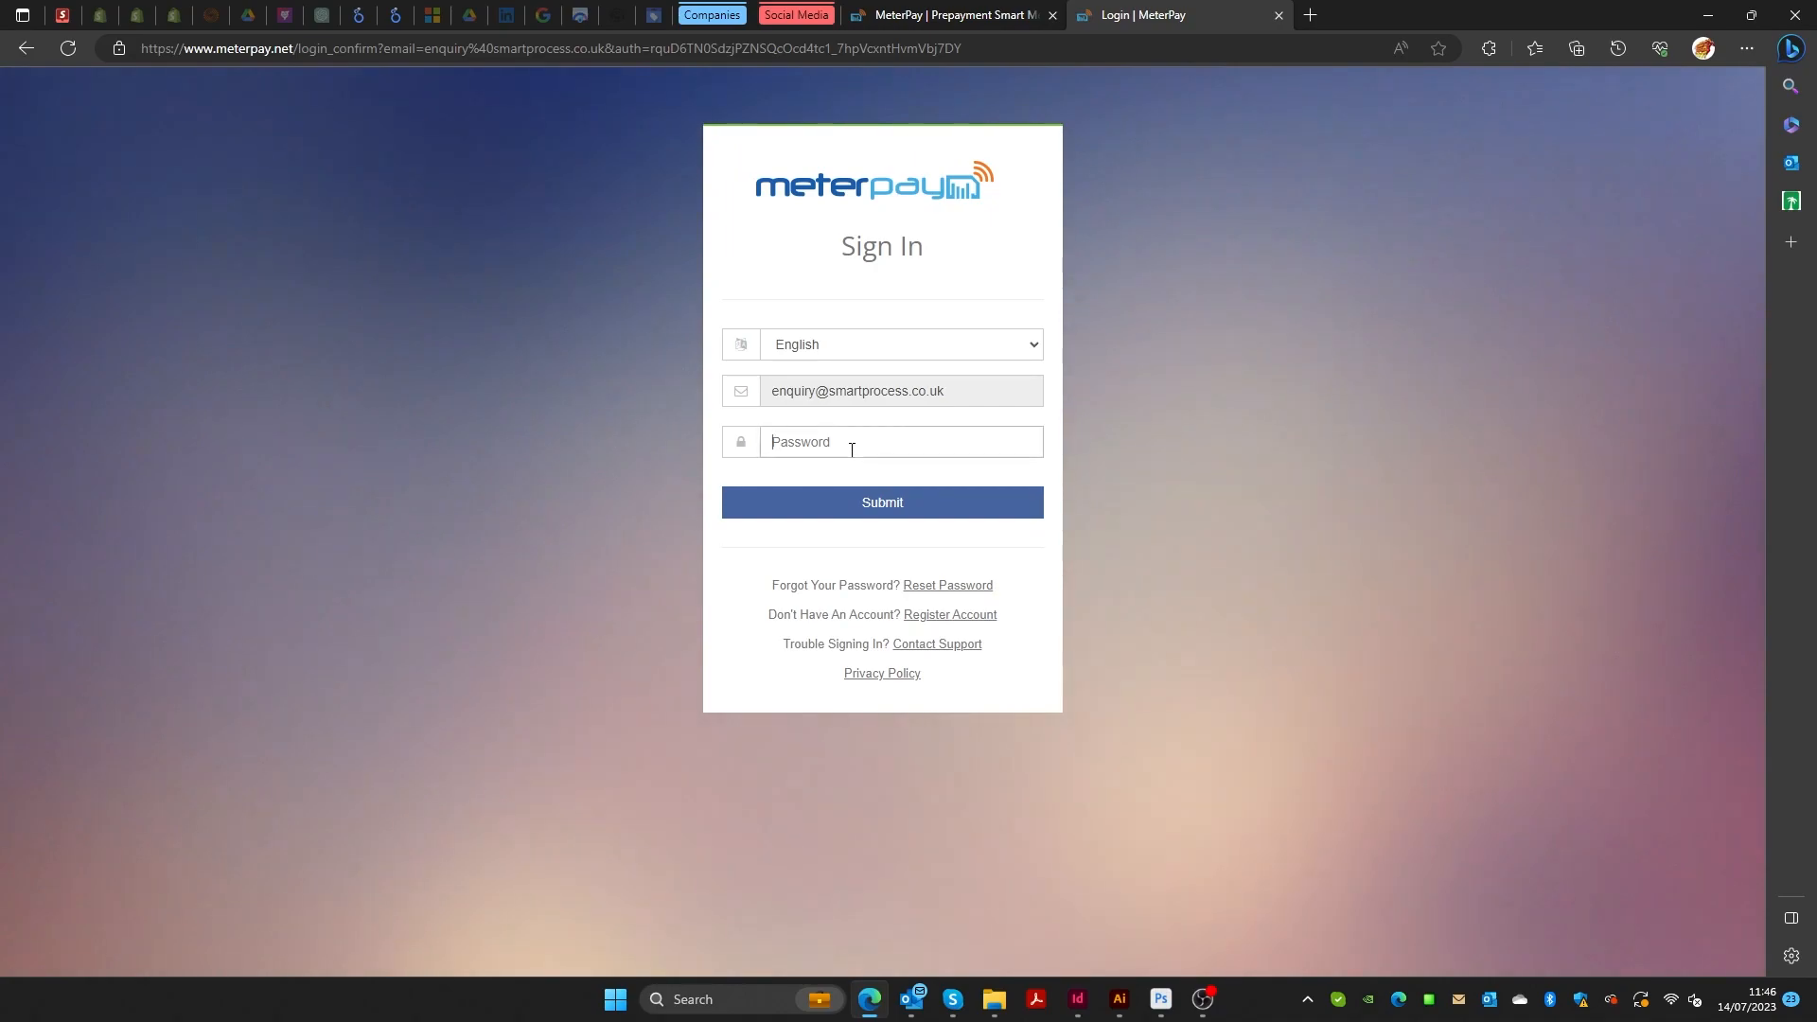
Paste the password from the Outlook invitation e-mail and sign in to the owner portal.
{"action": "left_click", "coordinate": [852, 445]}
{"action": "left_click", "coordinate": [913, 1000]}
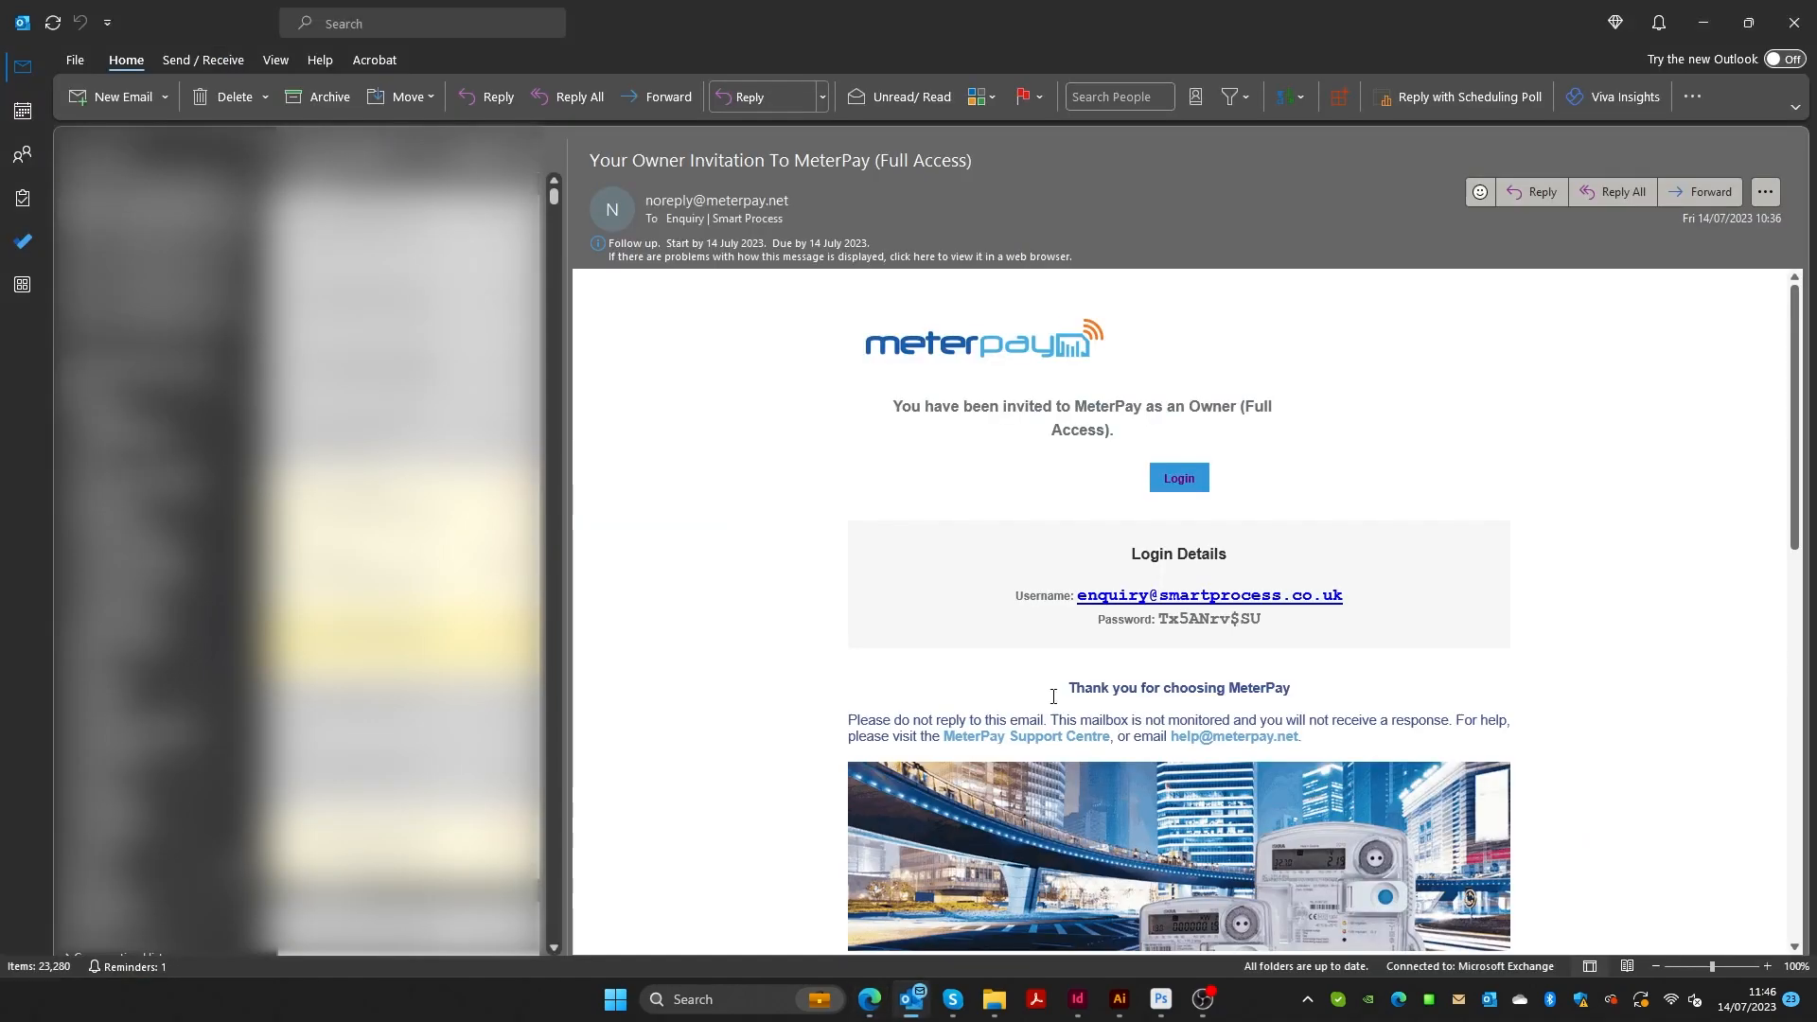
{"action": "left_click", "coordinate": [870, 999]}
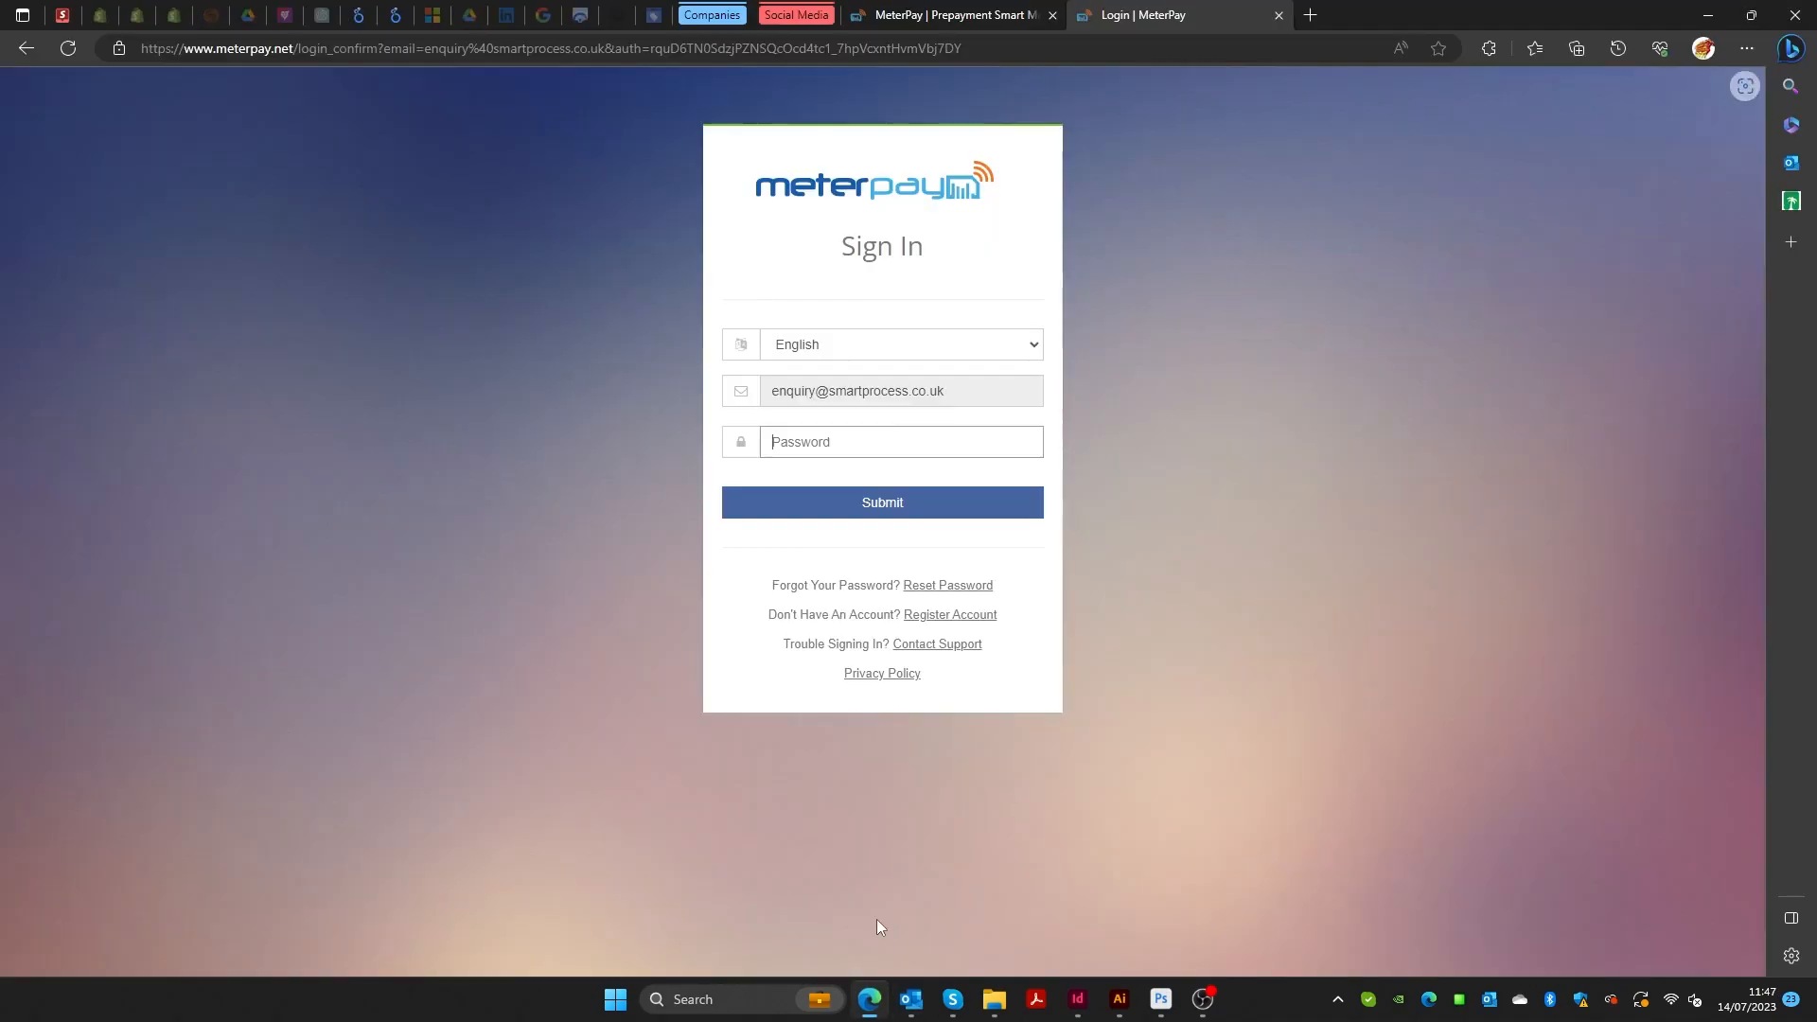
{"action": "key", "text": "ctrl+v"}
{"action": "left_click", "coordinate": [856, 501]}
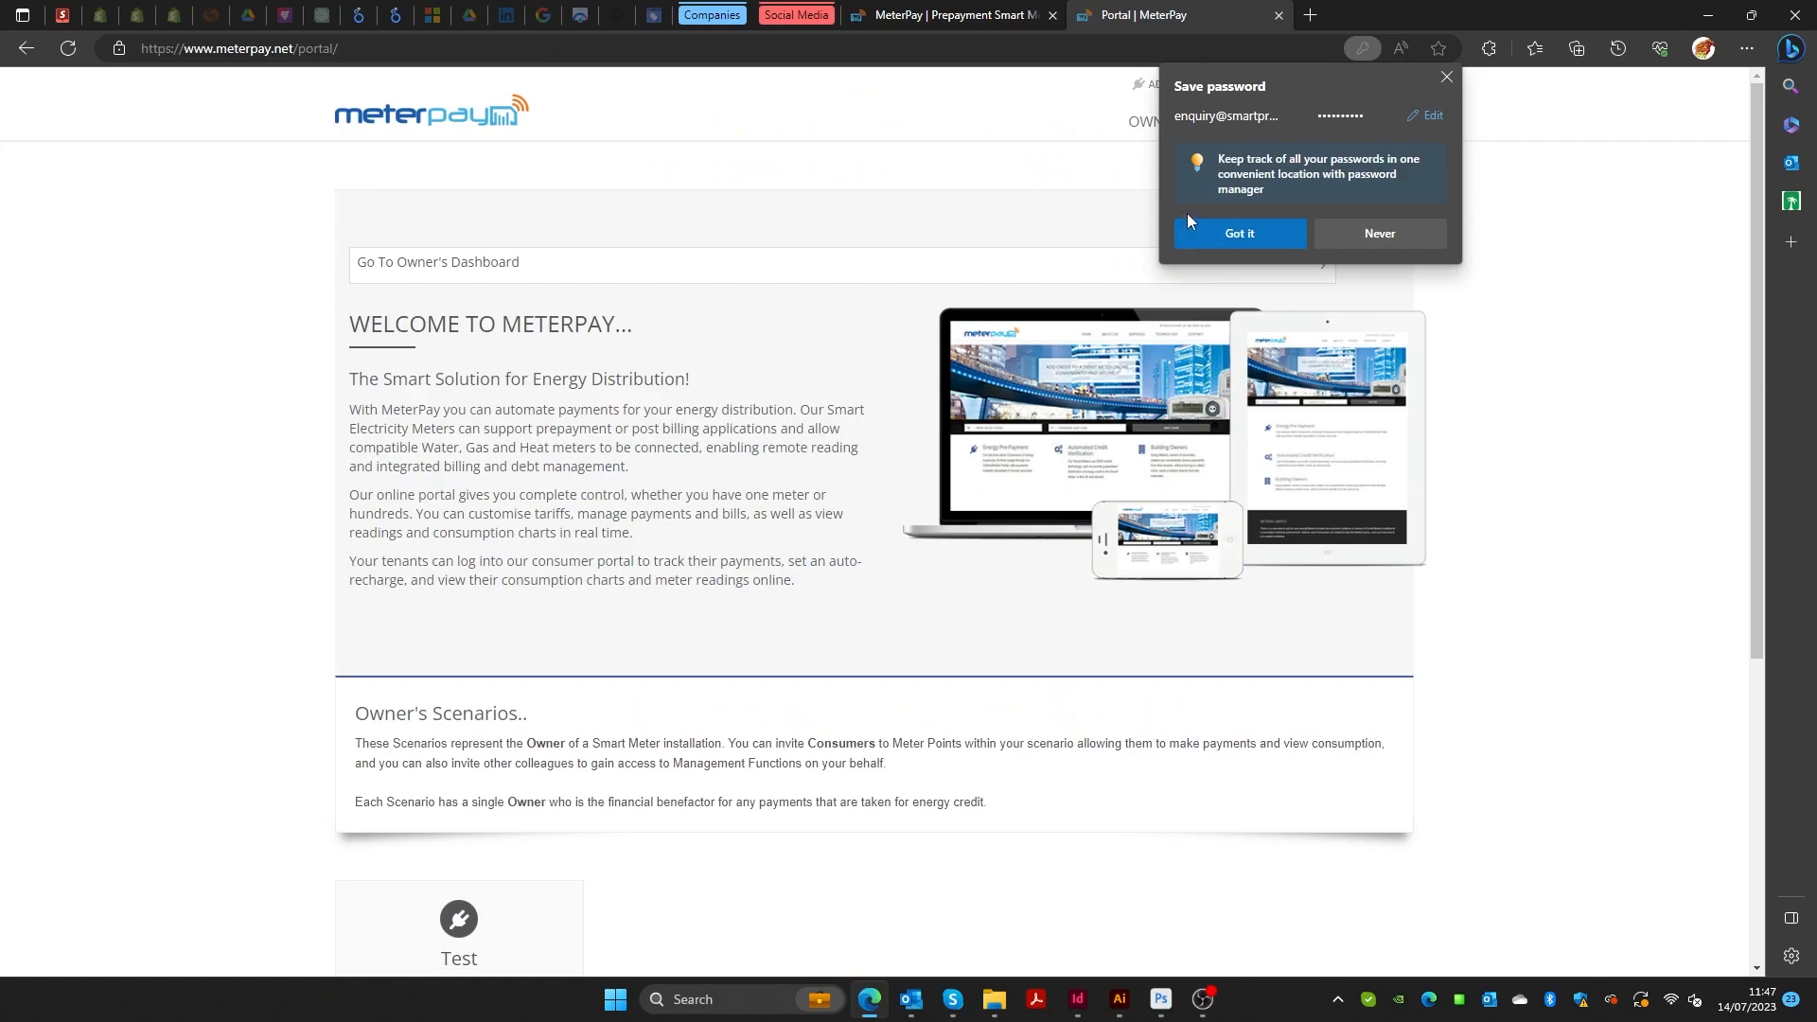
Open the Test scenario's owner dashboard and go to its My Deployments page.
{"action": "left_click", "coordinate": [1446, 77]}
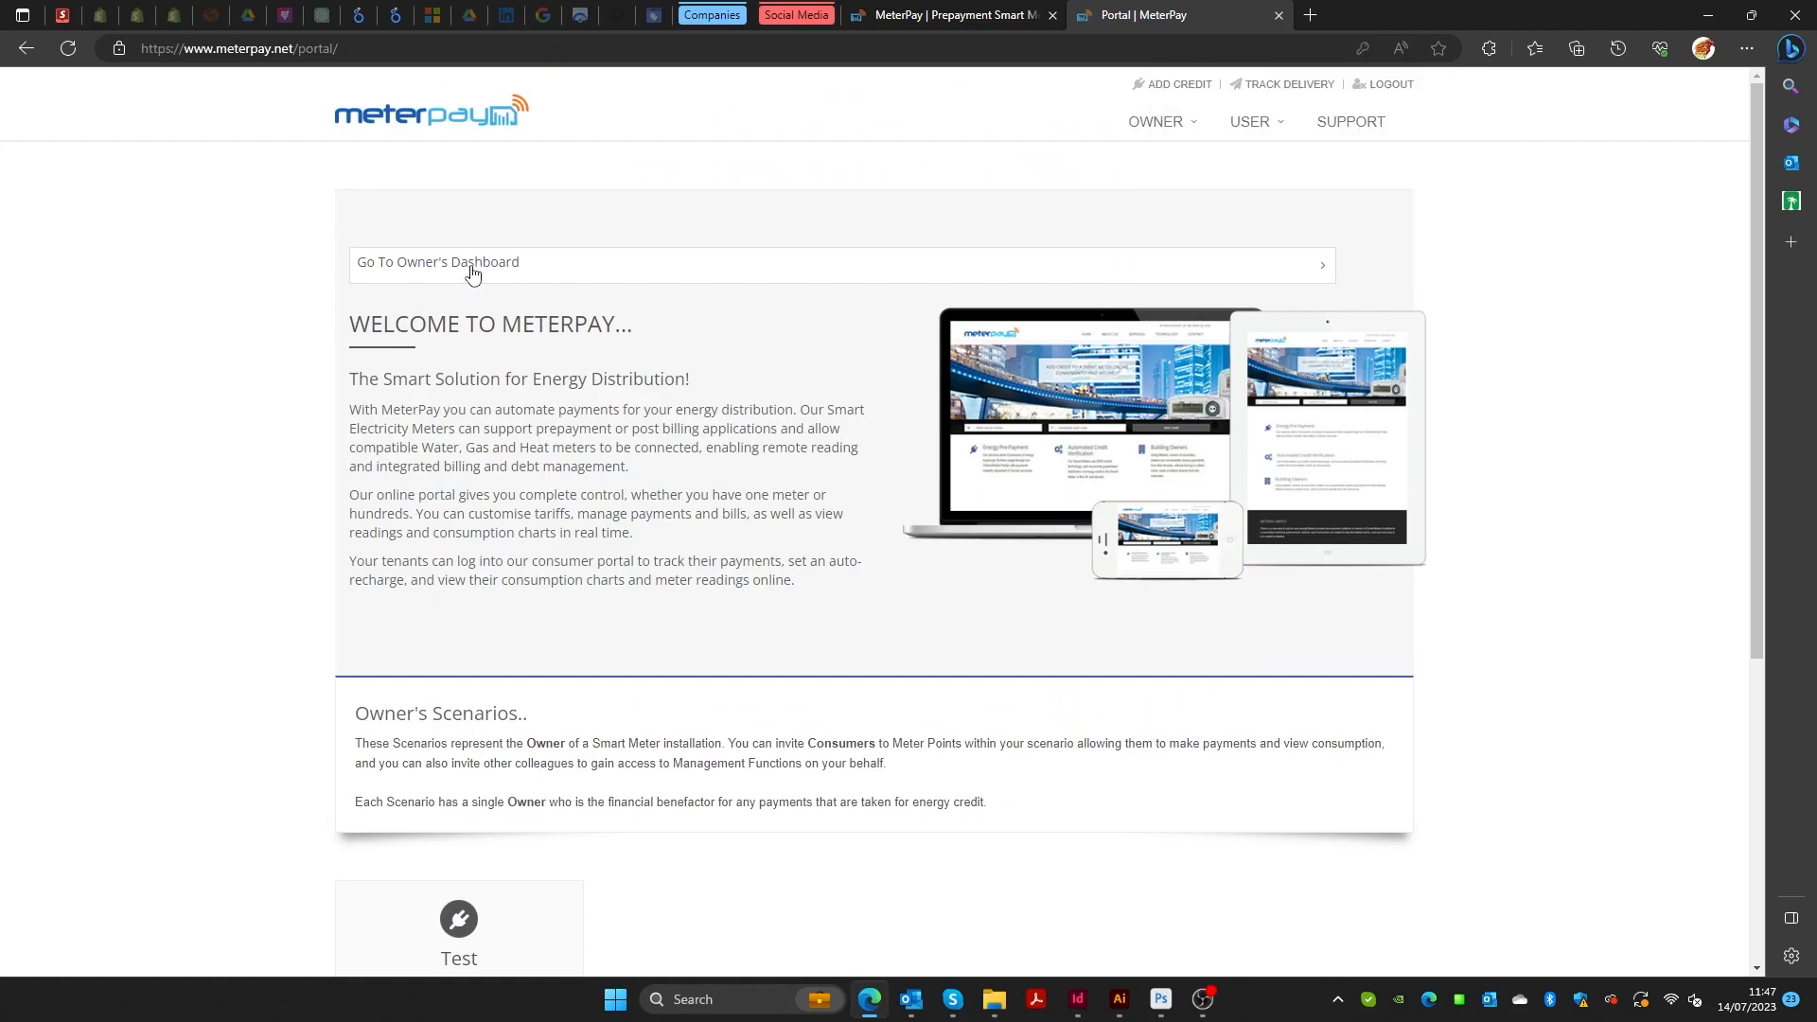
{"action": "left_click", "coordinate": [467, 270]}
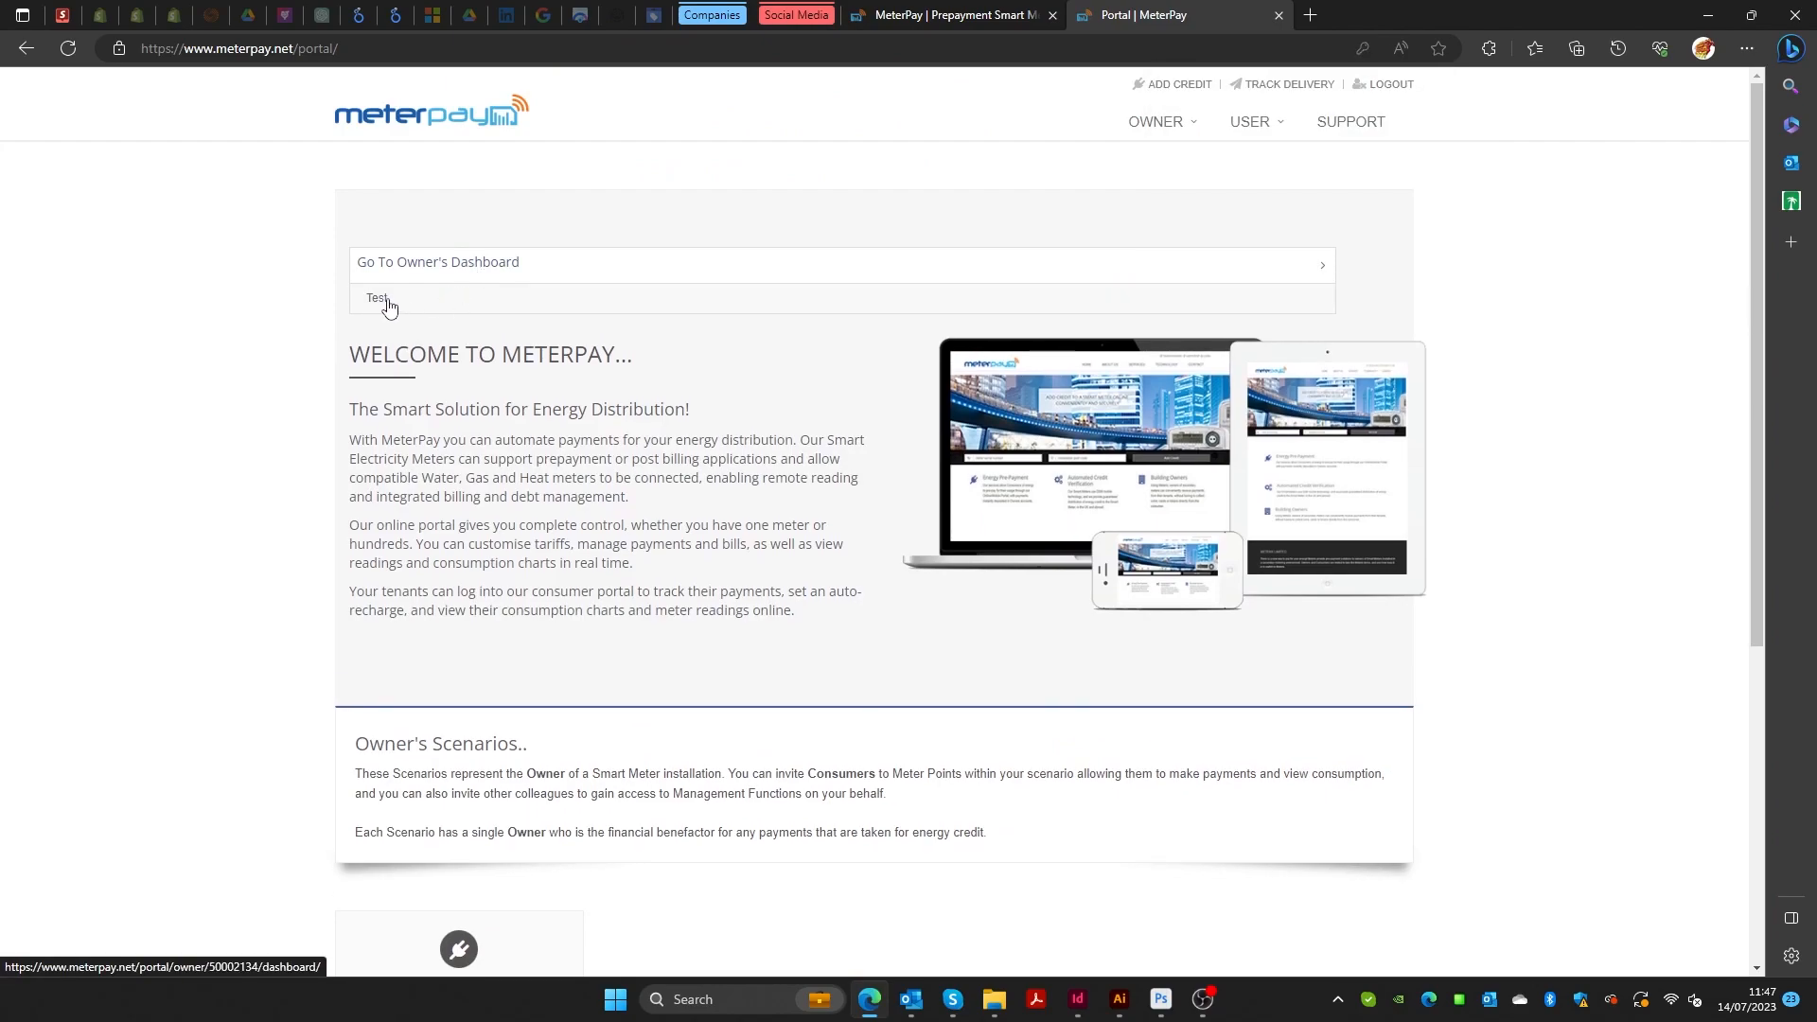
{"action": "left_click", "coordinate": [386, 299]}
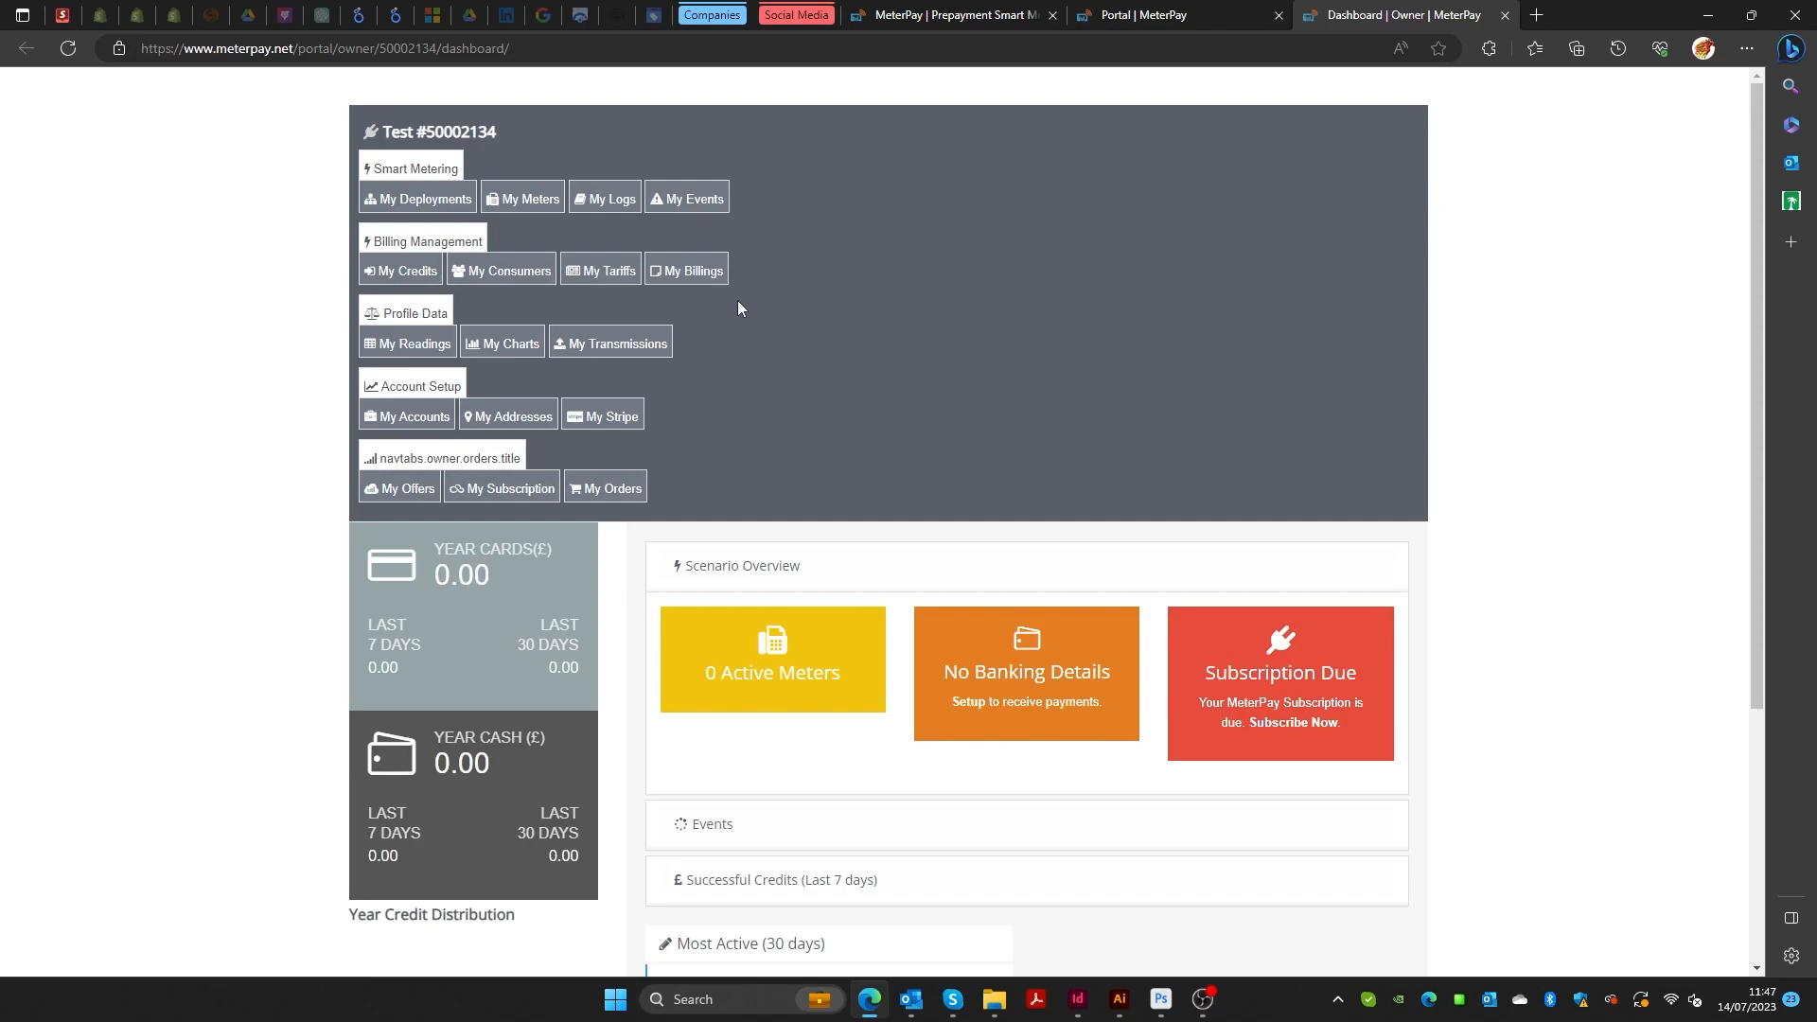
{"action": "left_click", "coordinate": [442, 201]}
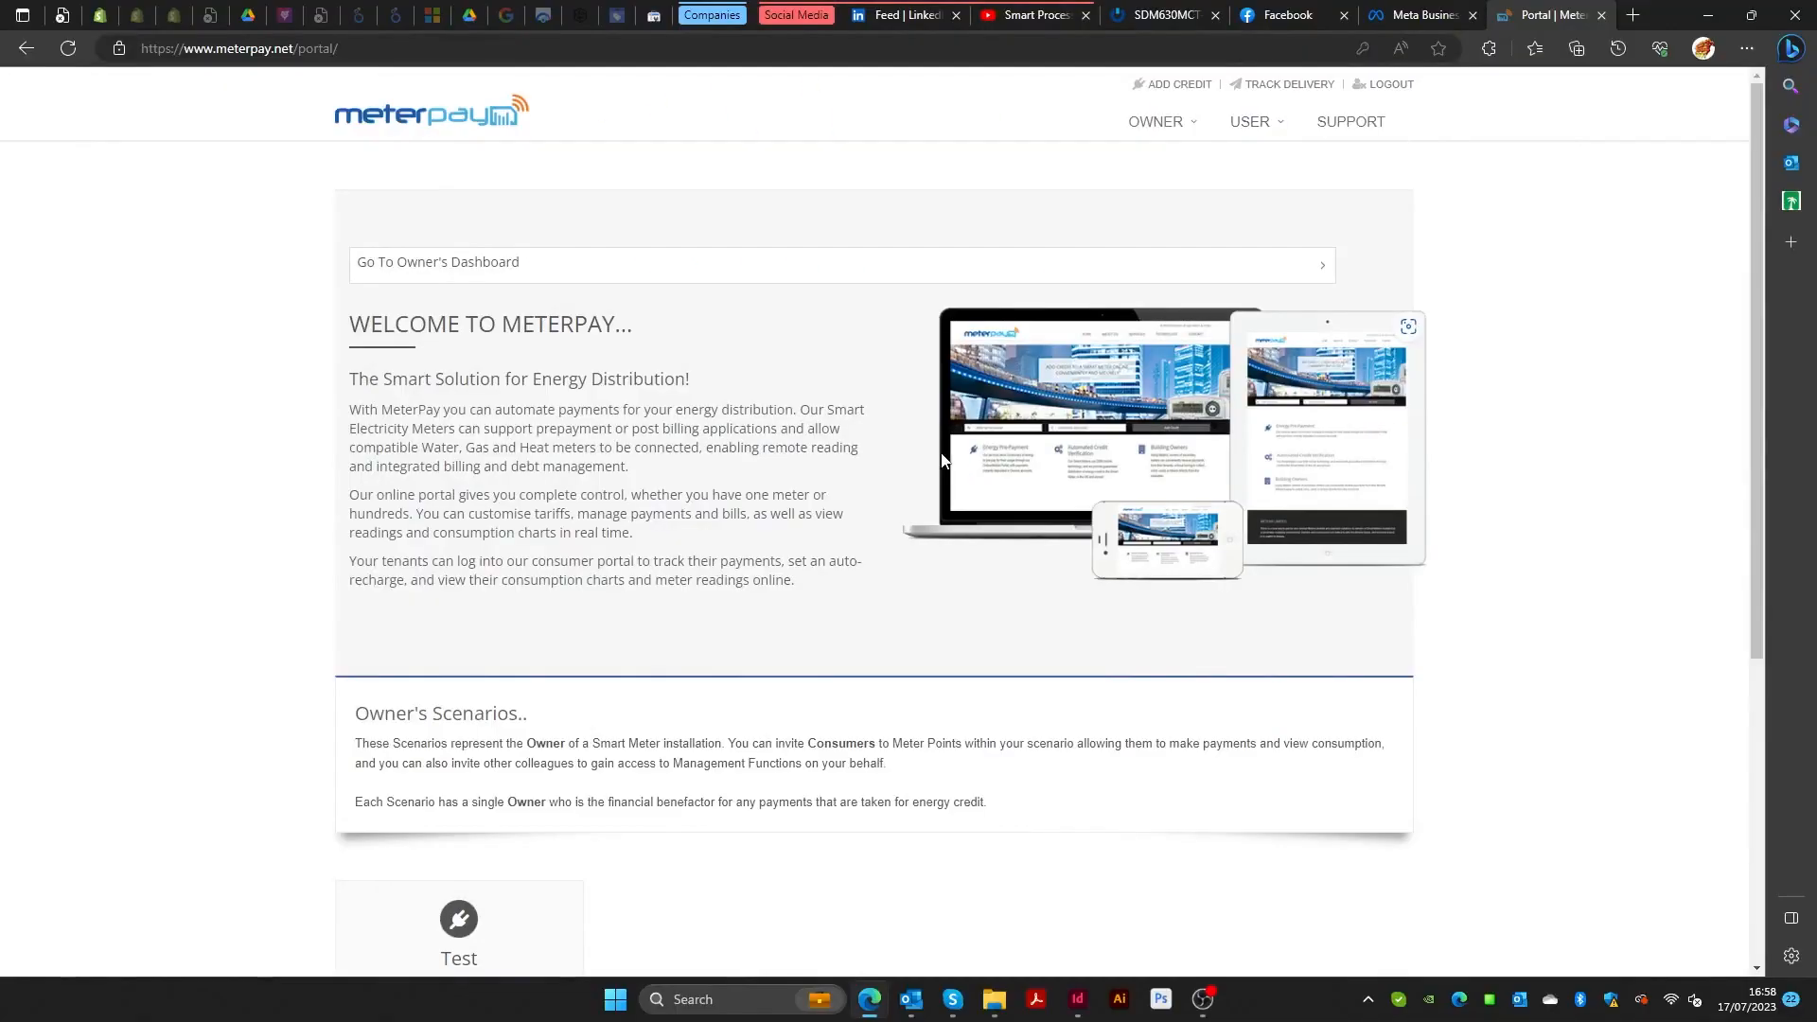
Open USER > Change Password and paste the current password.
{"action": "left_click", "coordinate": [1129, 135]}
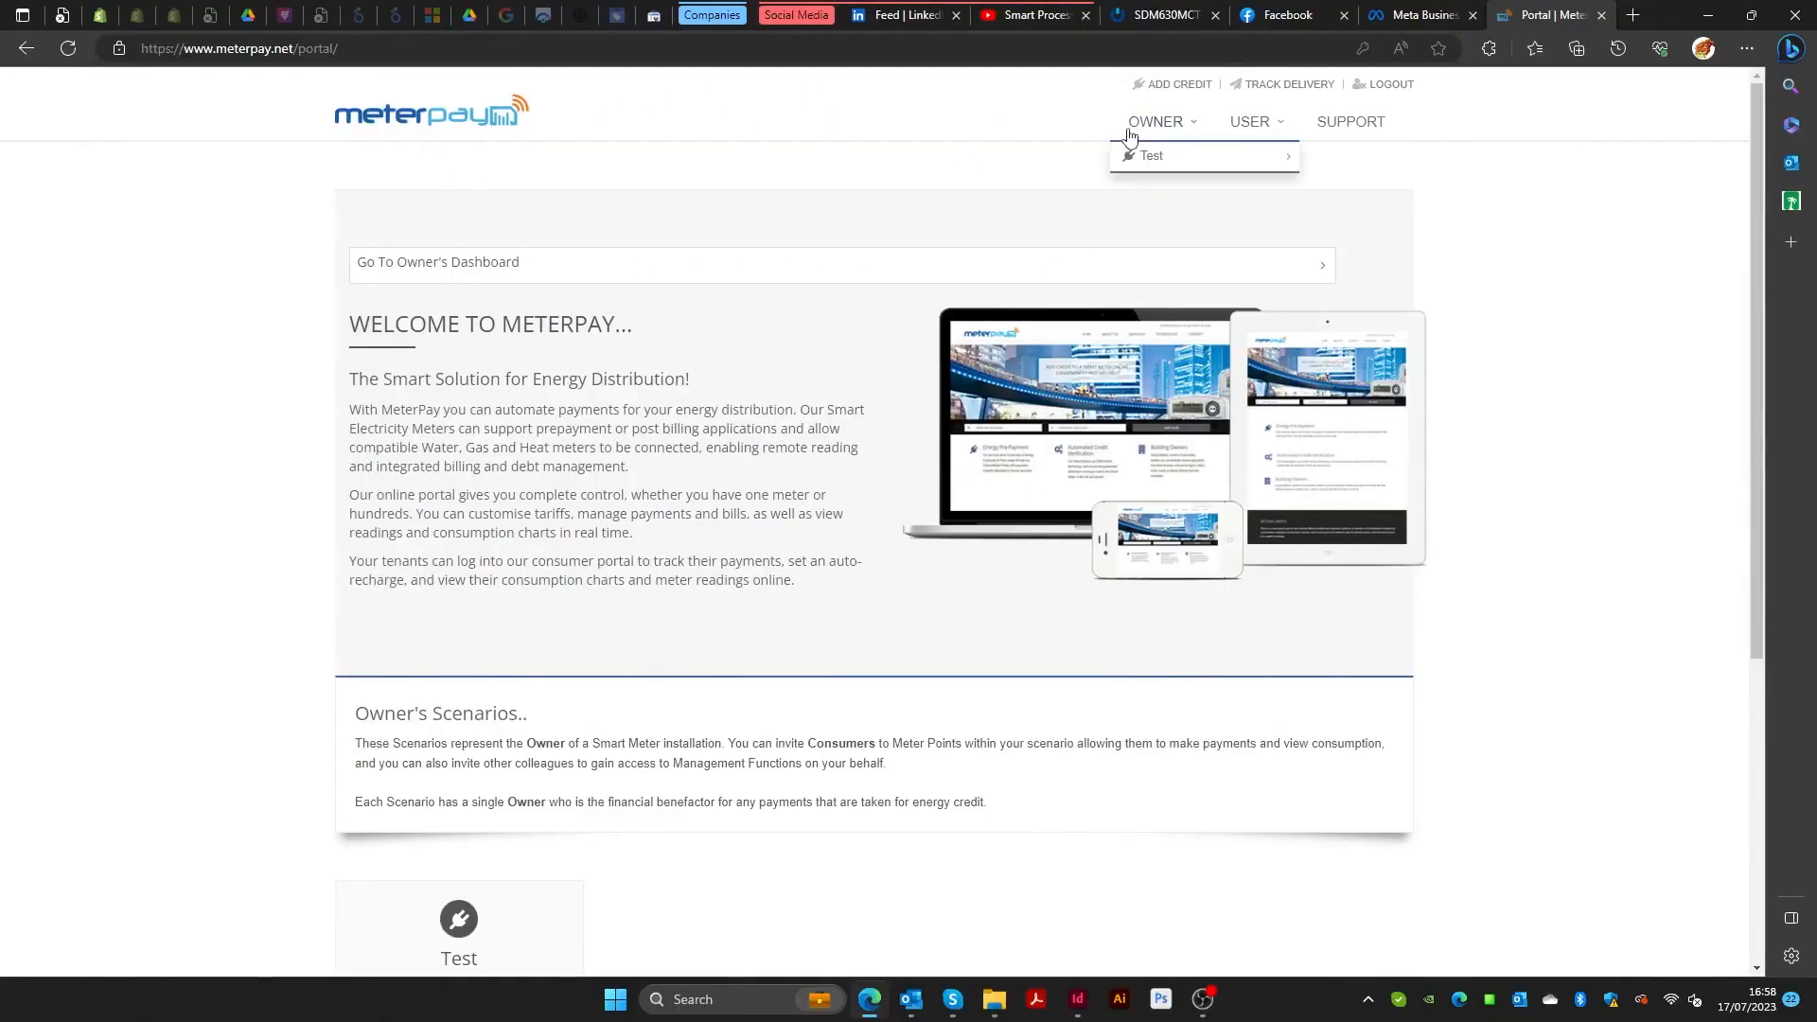
{"action": "left_click", "coordinate": [1248, 123]}
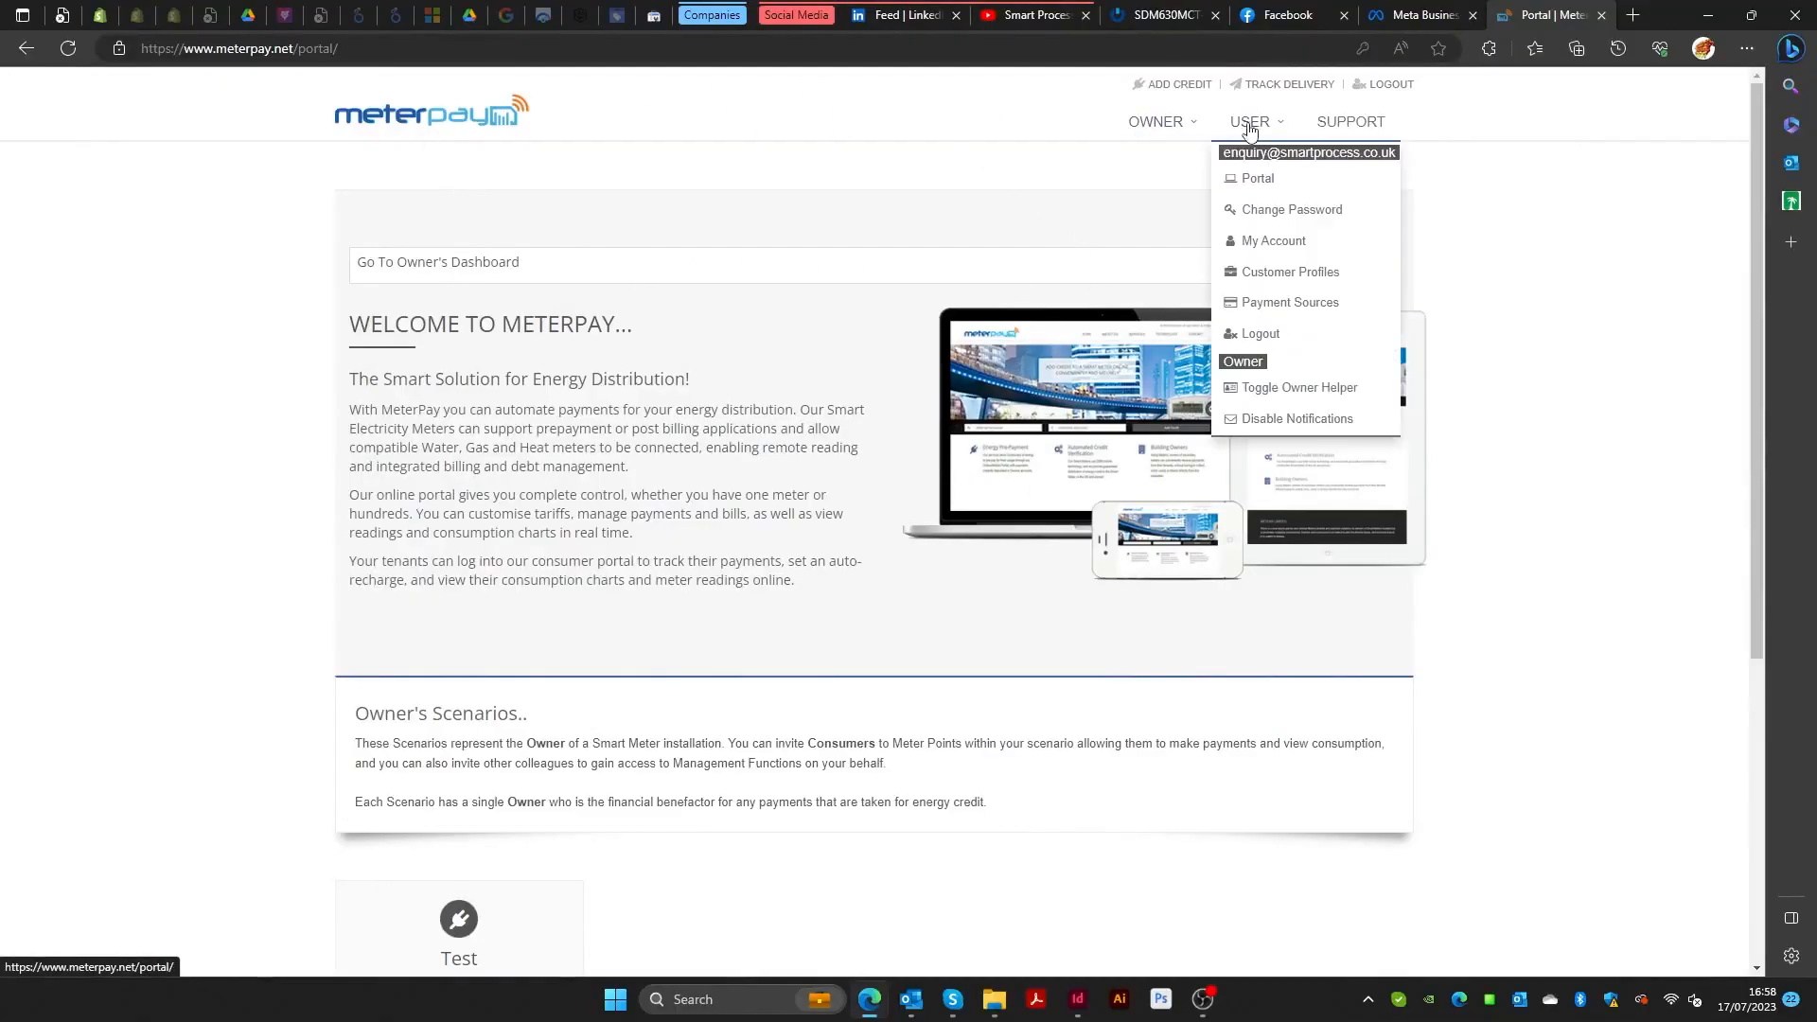
{"action": "left_click", "coordinate": [1287, 210]}
{"action": "left_click", "coordinate": [869, 428]}
{"action": "key", "text": "ctrl+v"}
Enter and confirm a new password, then submit the change.
{"action": "left_click", "coordinate": [840, 456]}
{"action": "type", "text": "•"}
{"action": "key", "text": "BackSpace"}
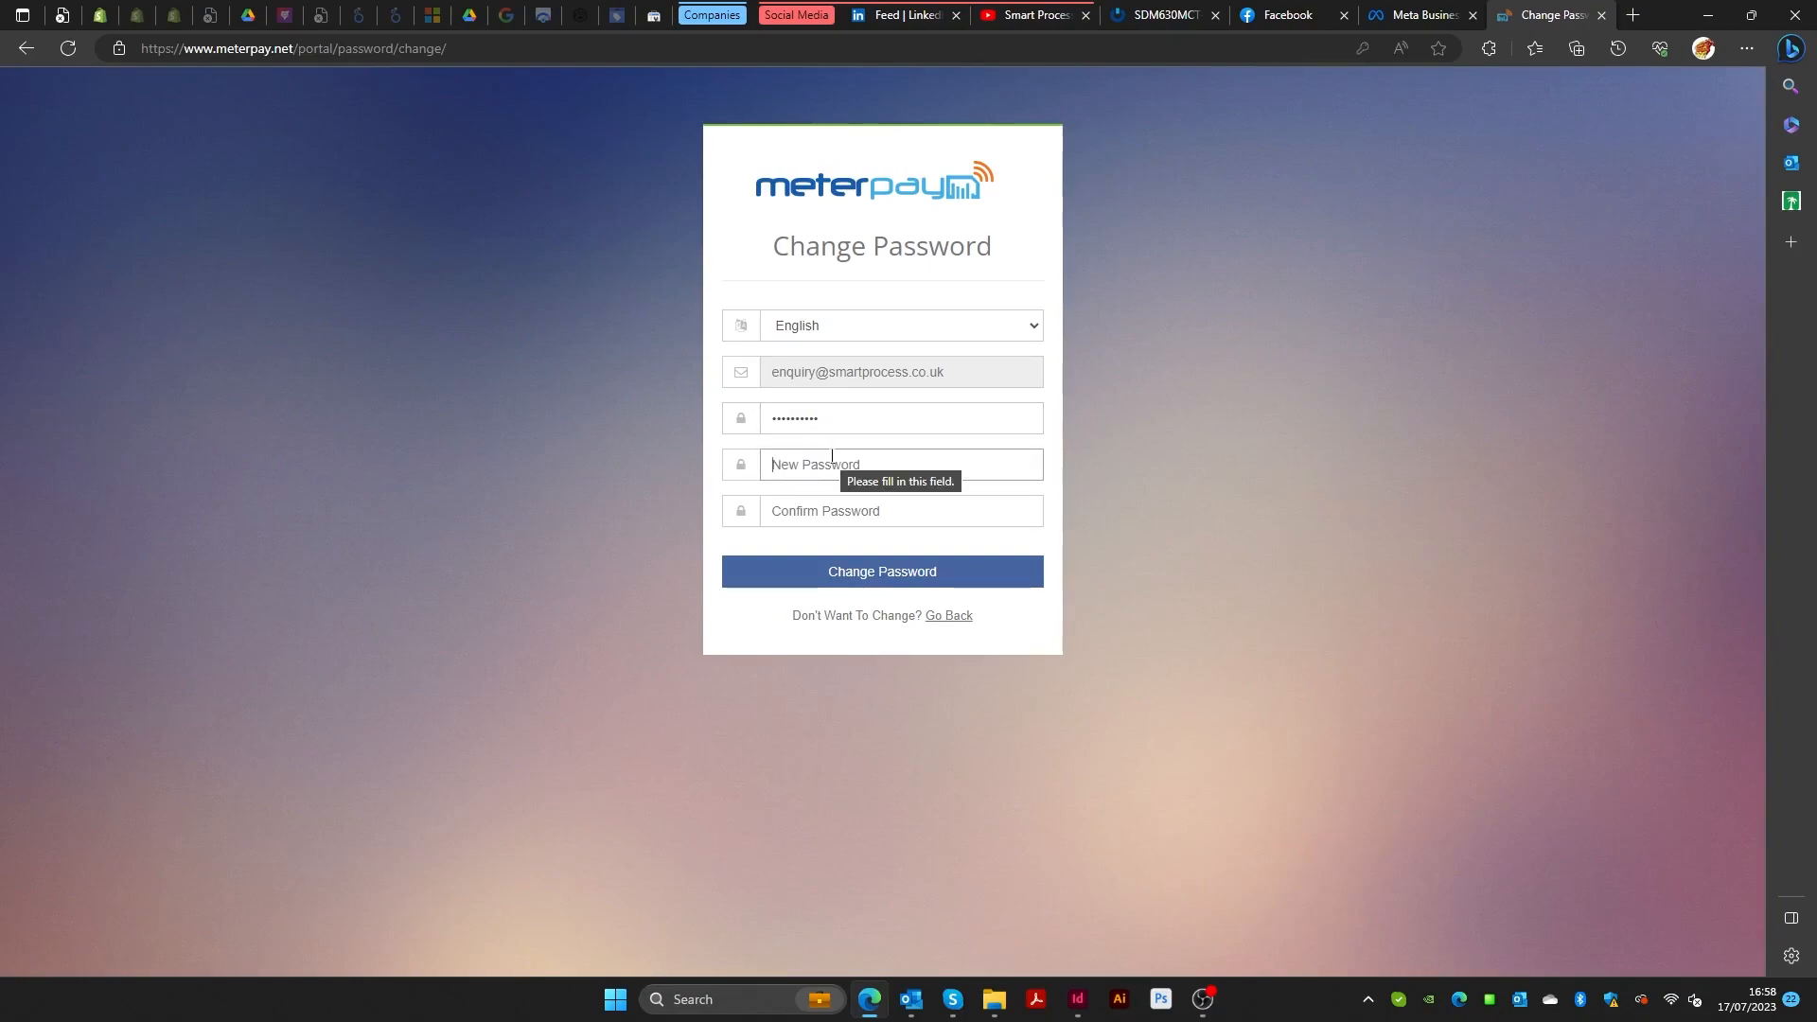
{"action": "type", "text": "•••••"}
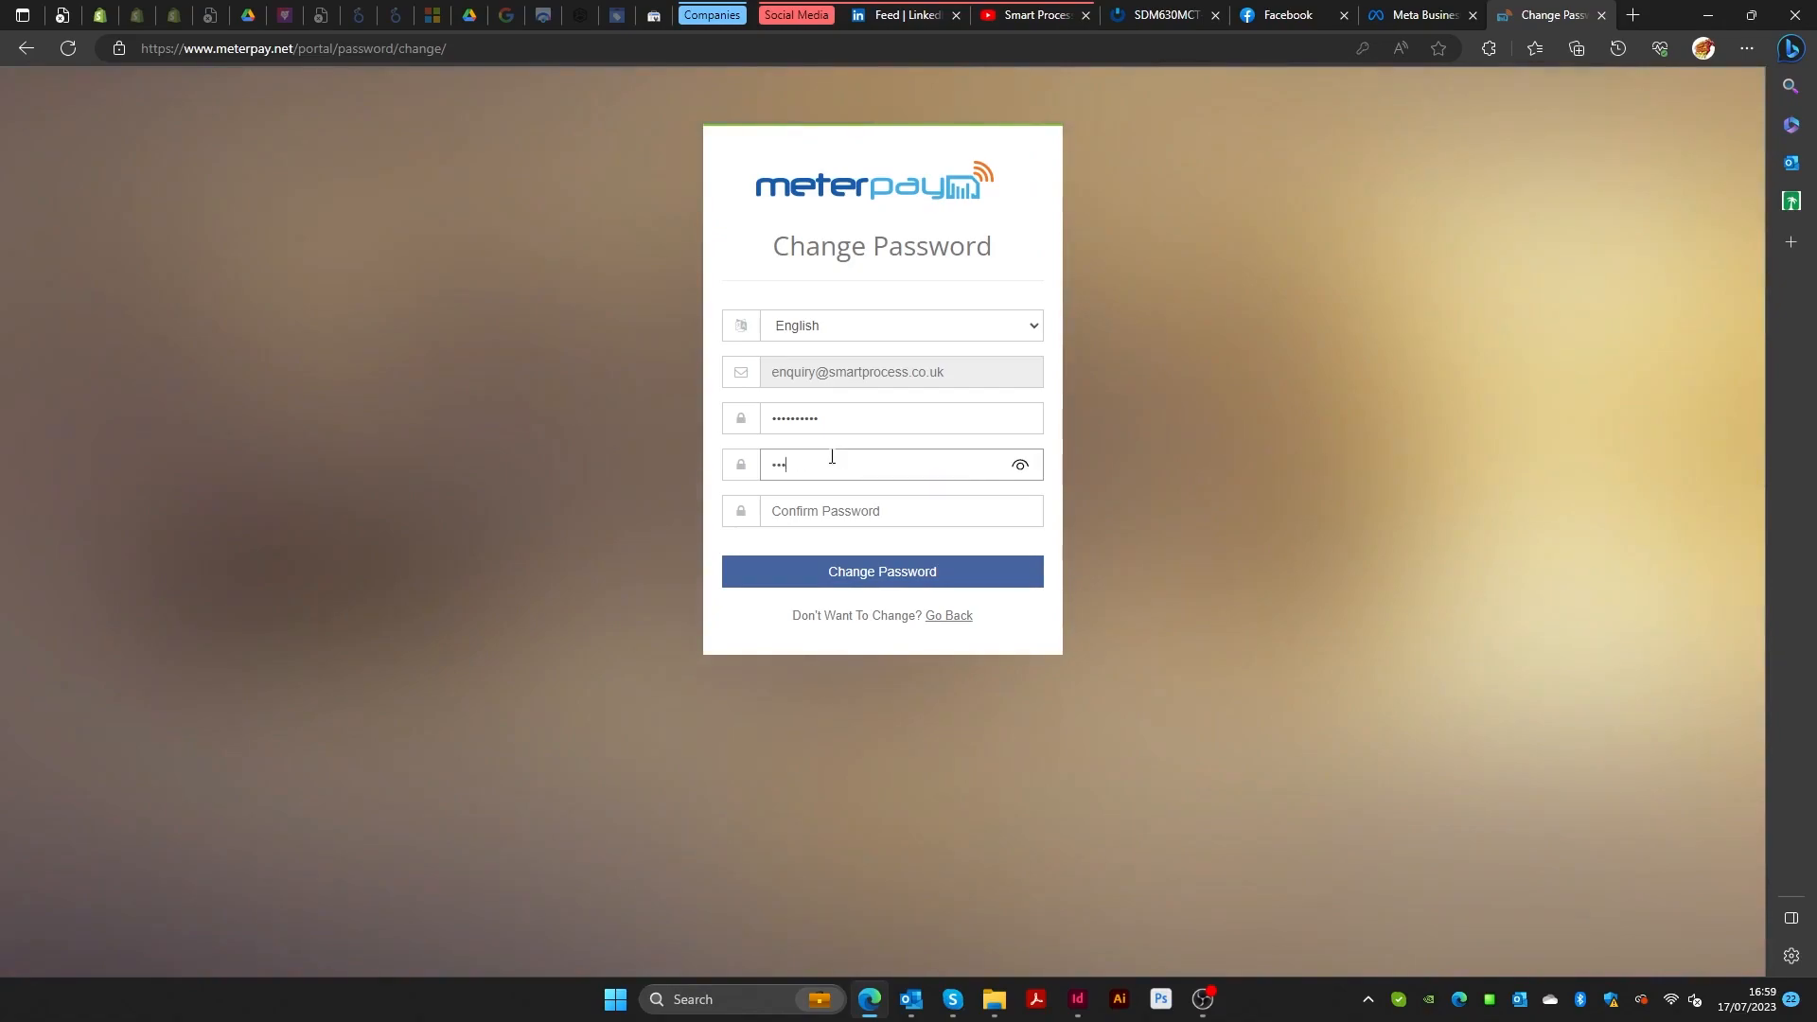
{"action": "key", "text": "BackSpace"}
{"action": "key", "text": "BackSpace"}
{"action": "key", "text": "BackSpace"}
{"action": "key", "text": "BackSpace"}
{"action": "key", "text": "BackSpace"}
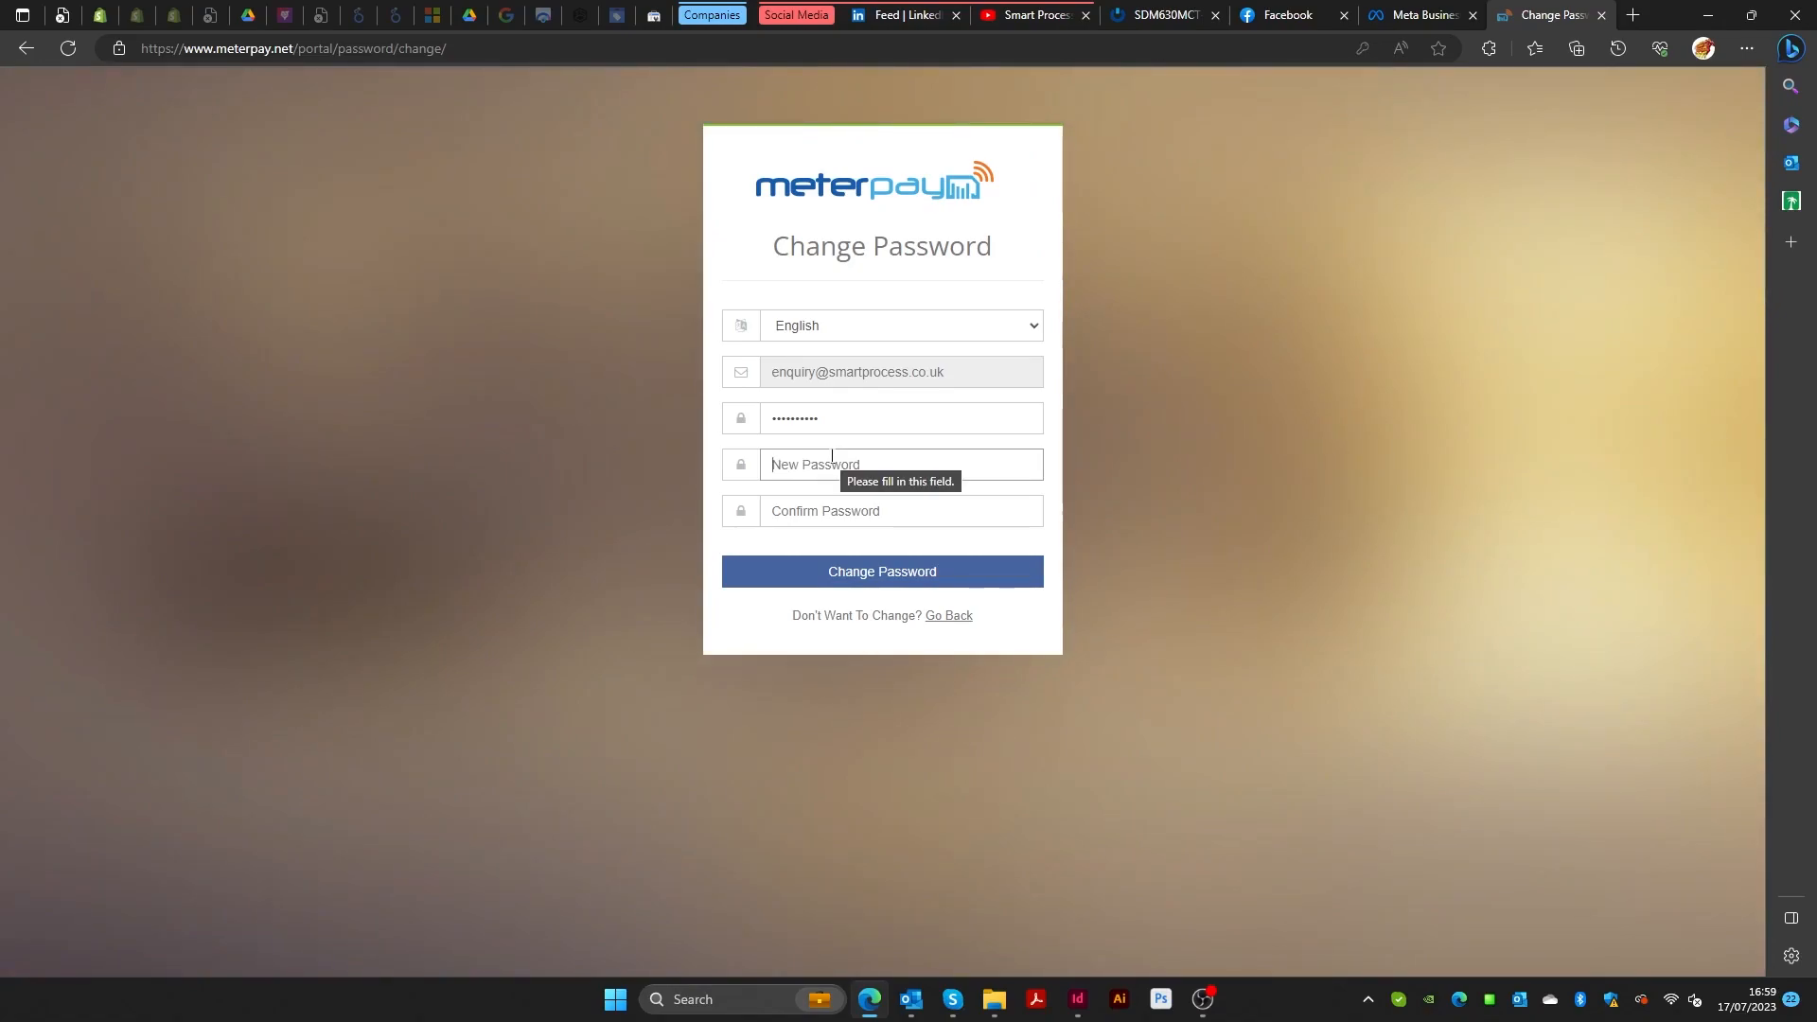
{"action": "type", "text": "•••••••"}
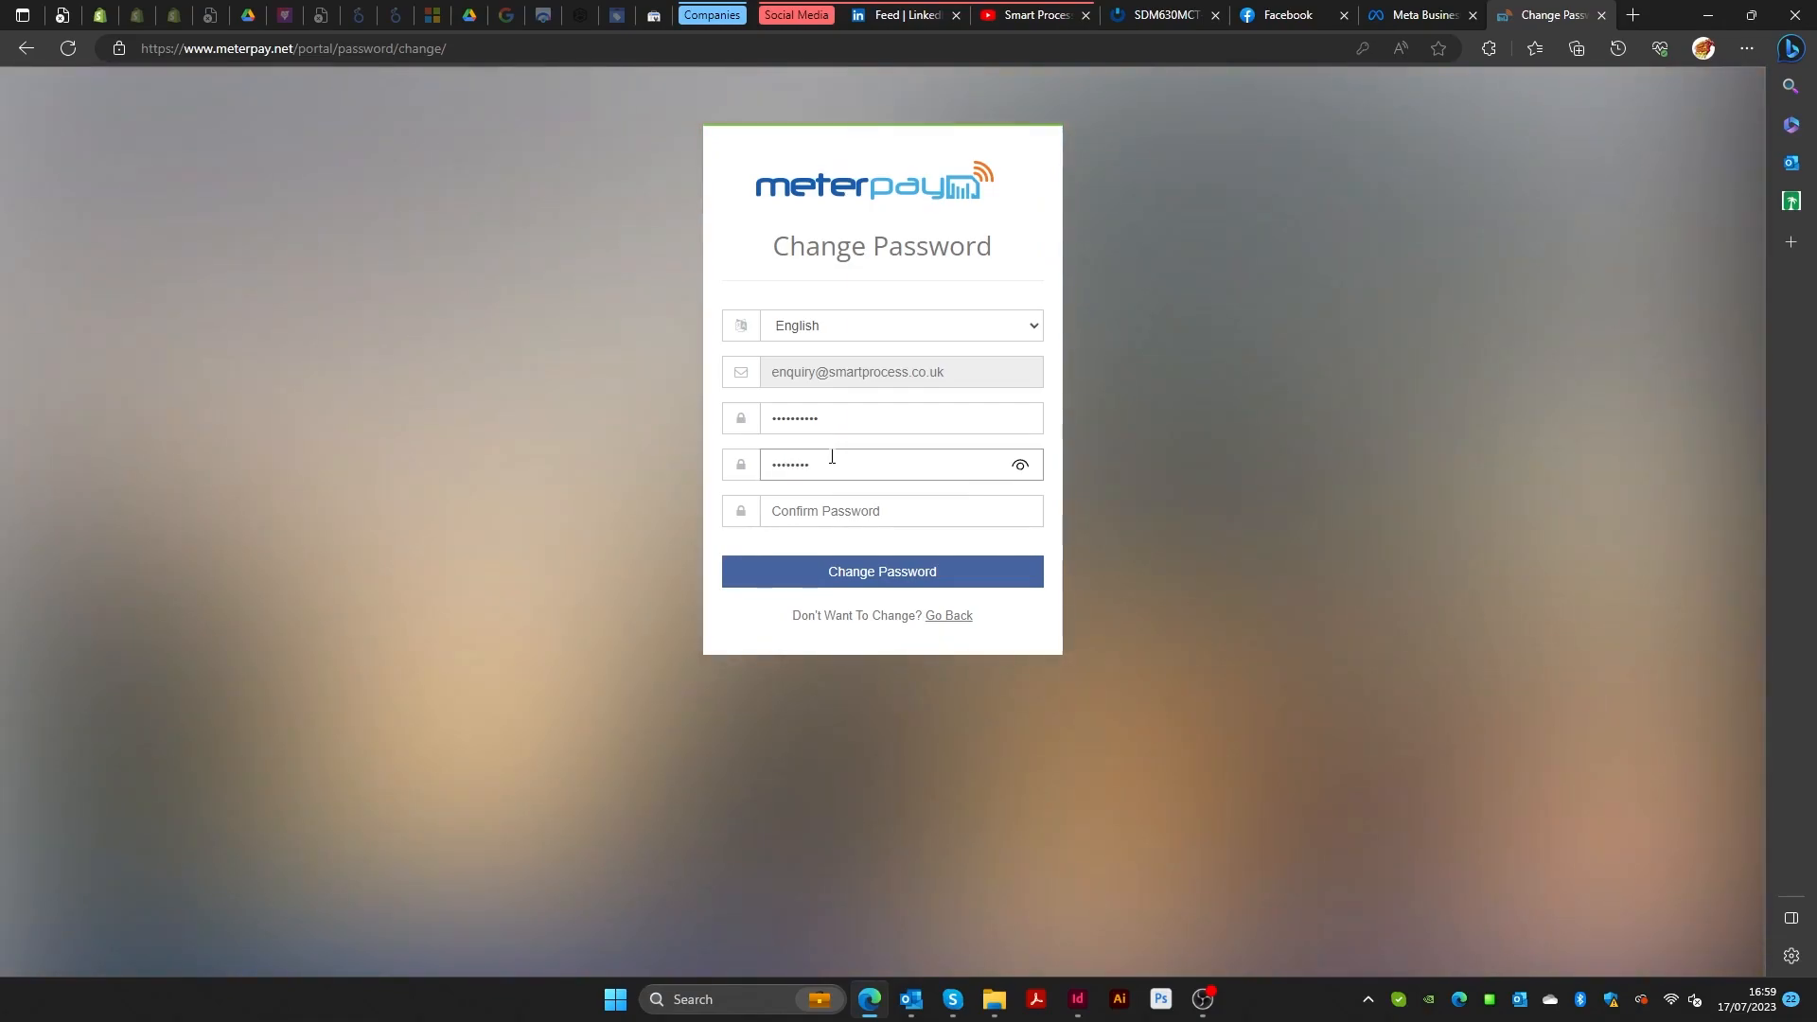
{"action": "left_click", "coordinate": [835, 502]}
{"action": "type", "text": "•••••••"}
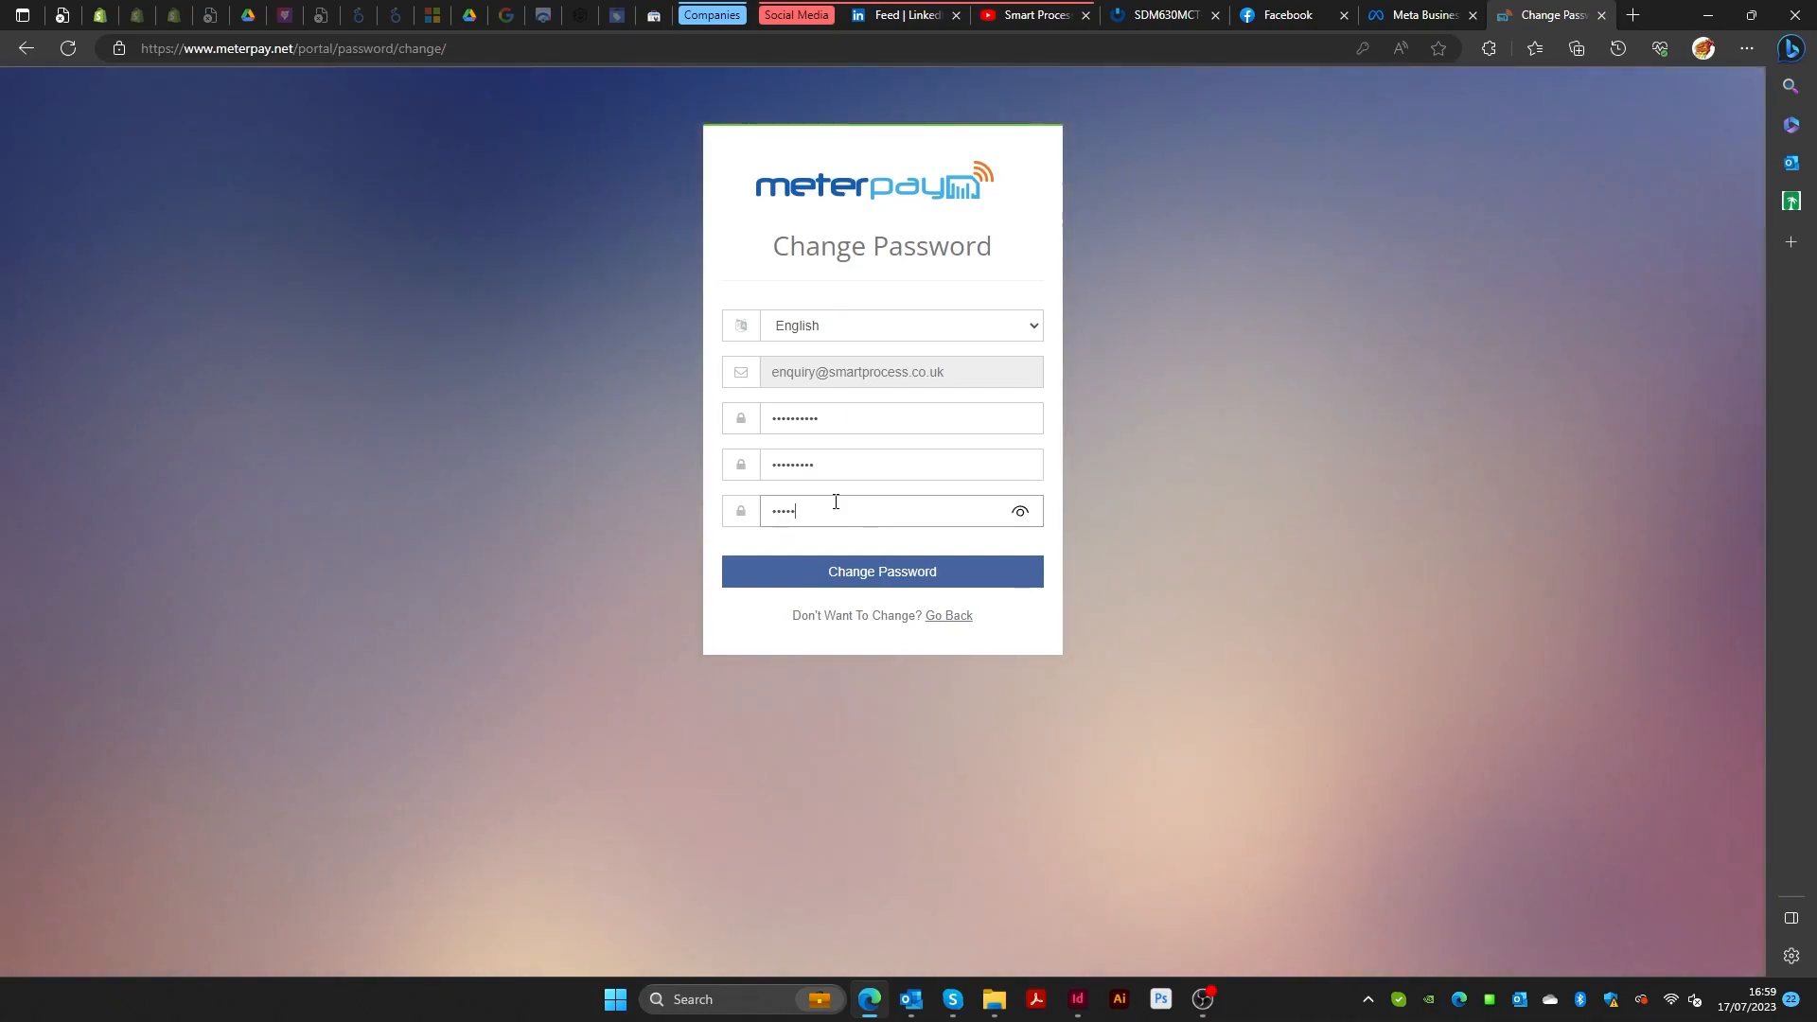
{"action": "type", "text": "••"}
{"action": "left_click", "coordinate": [881, 566]}
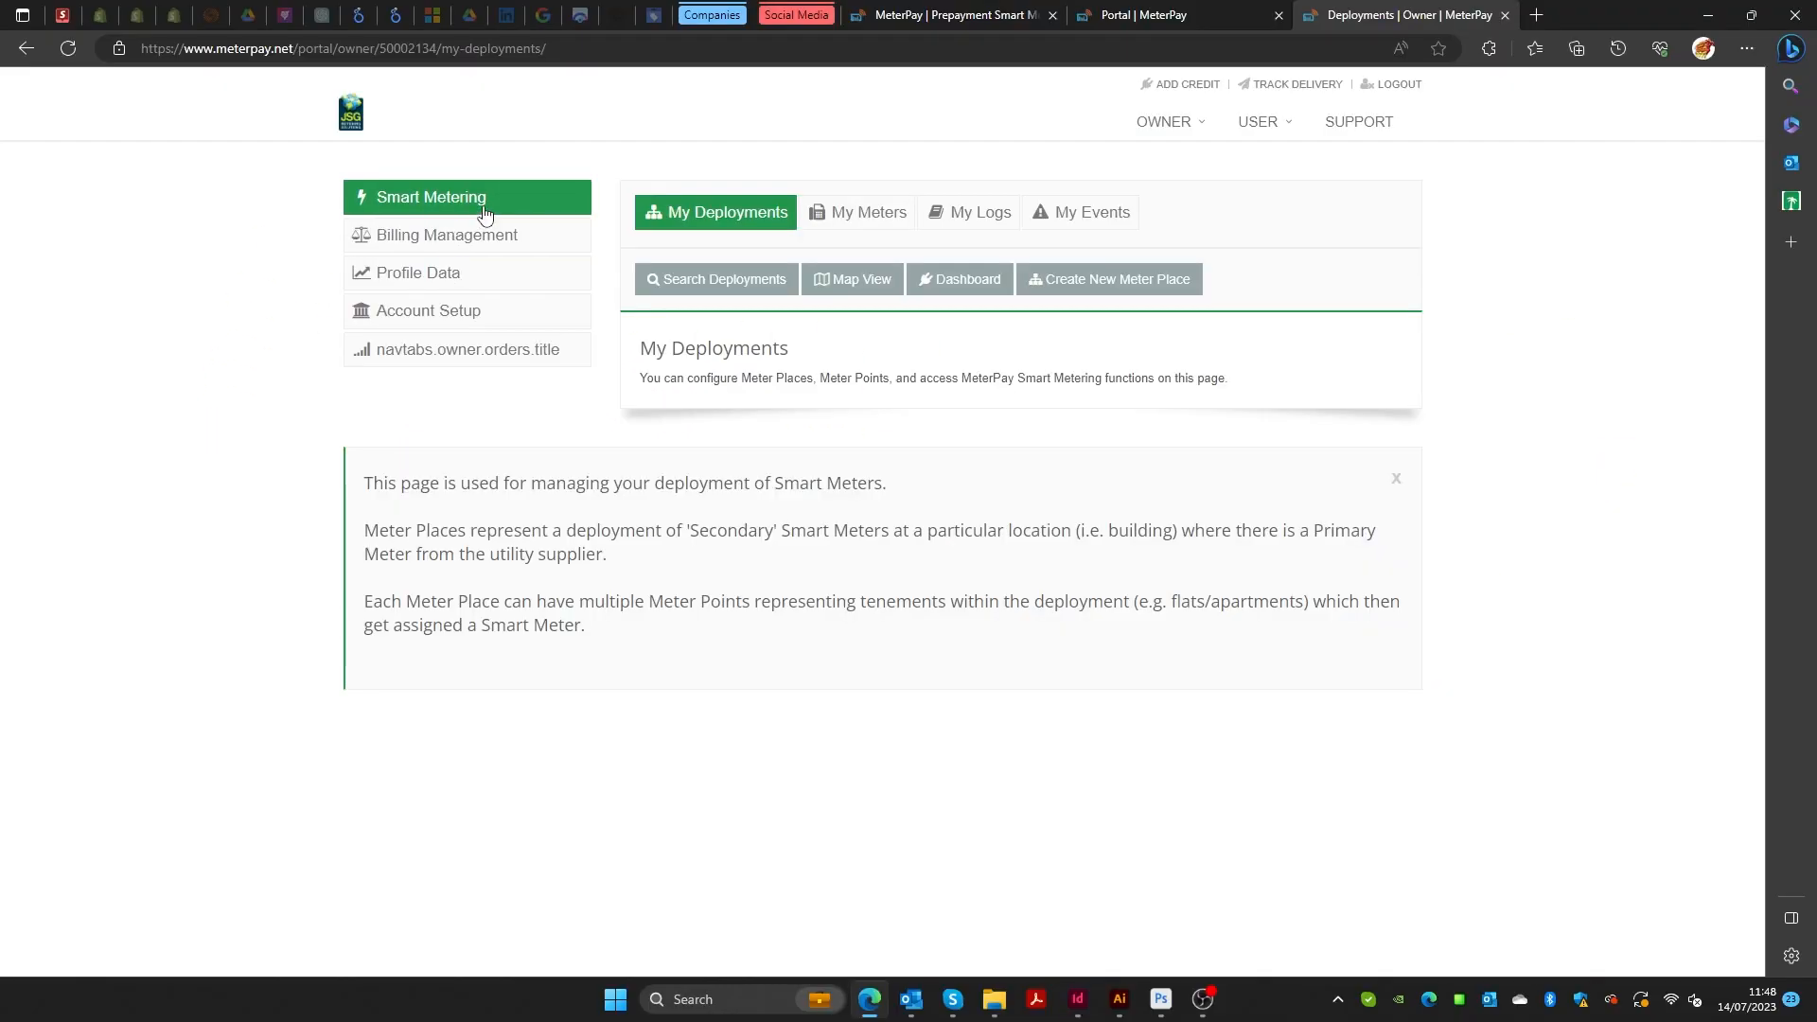
Open Account Setup > My Stripe and choose Configure Merchant Account.
{"action": "left_click", "coordinate": [442, 318]}
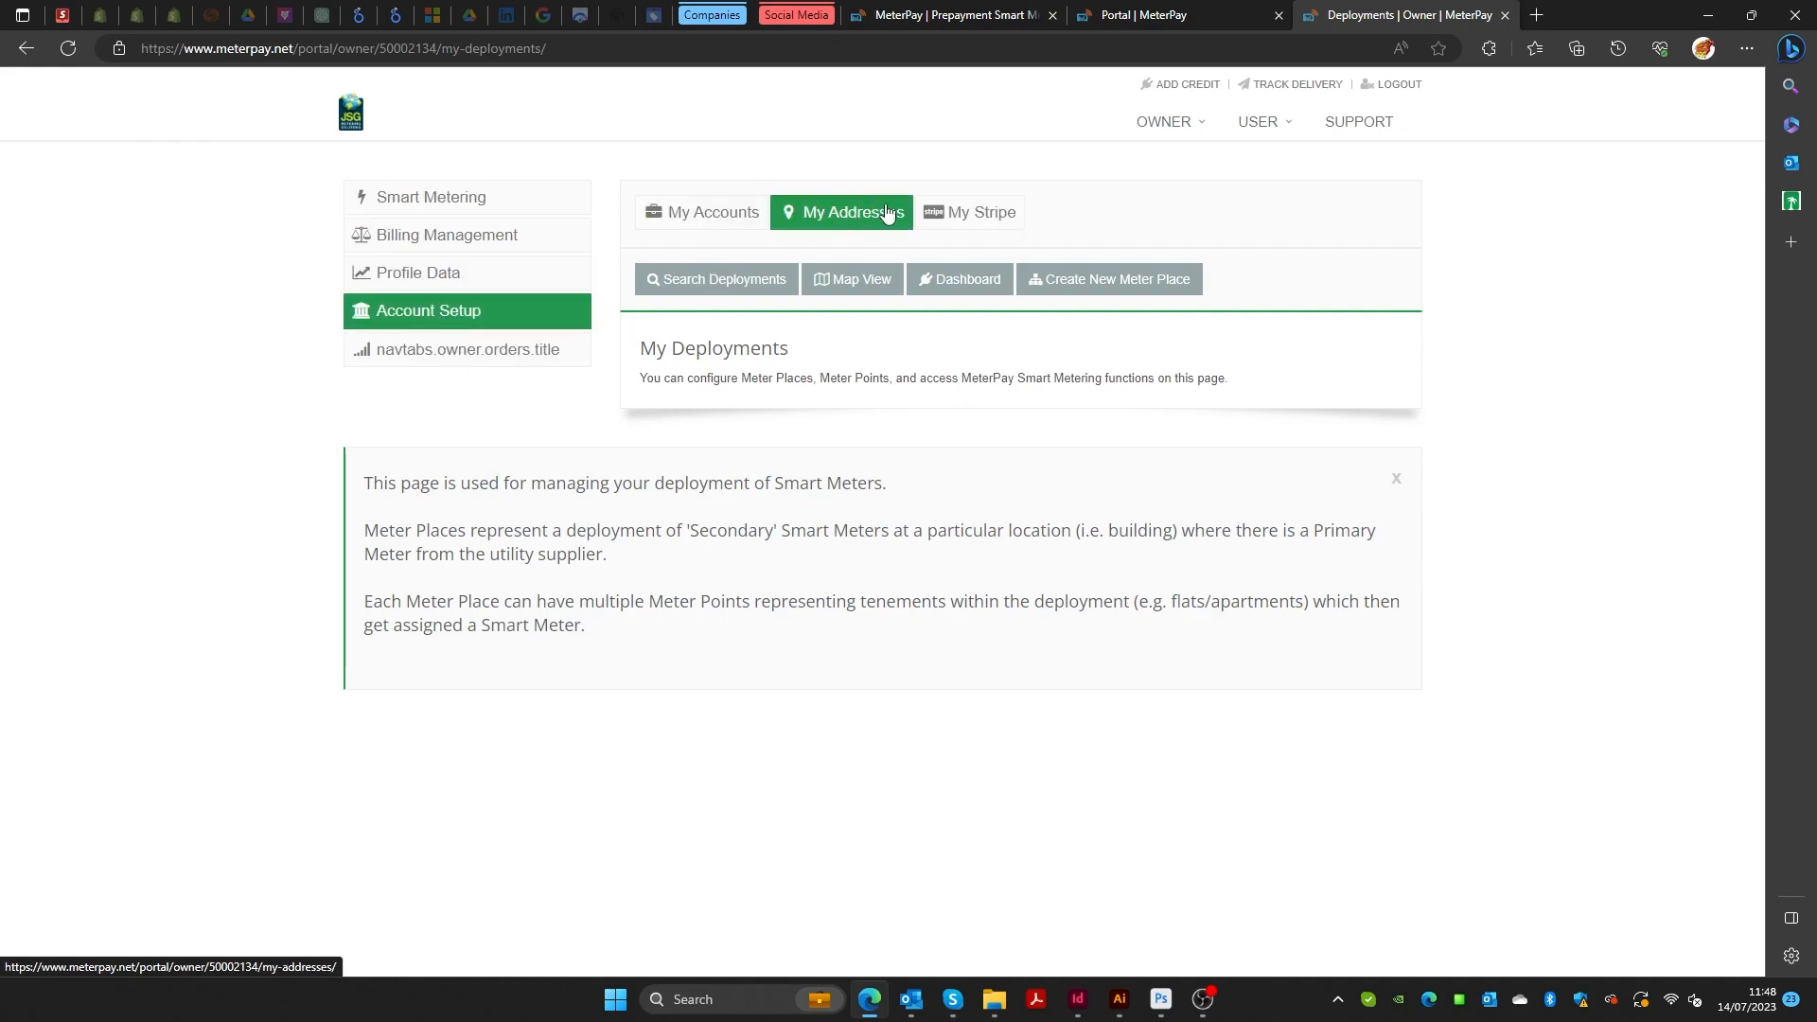
{"action": "left_click", "coordinate": [959, 210]}
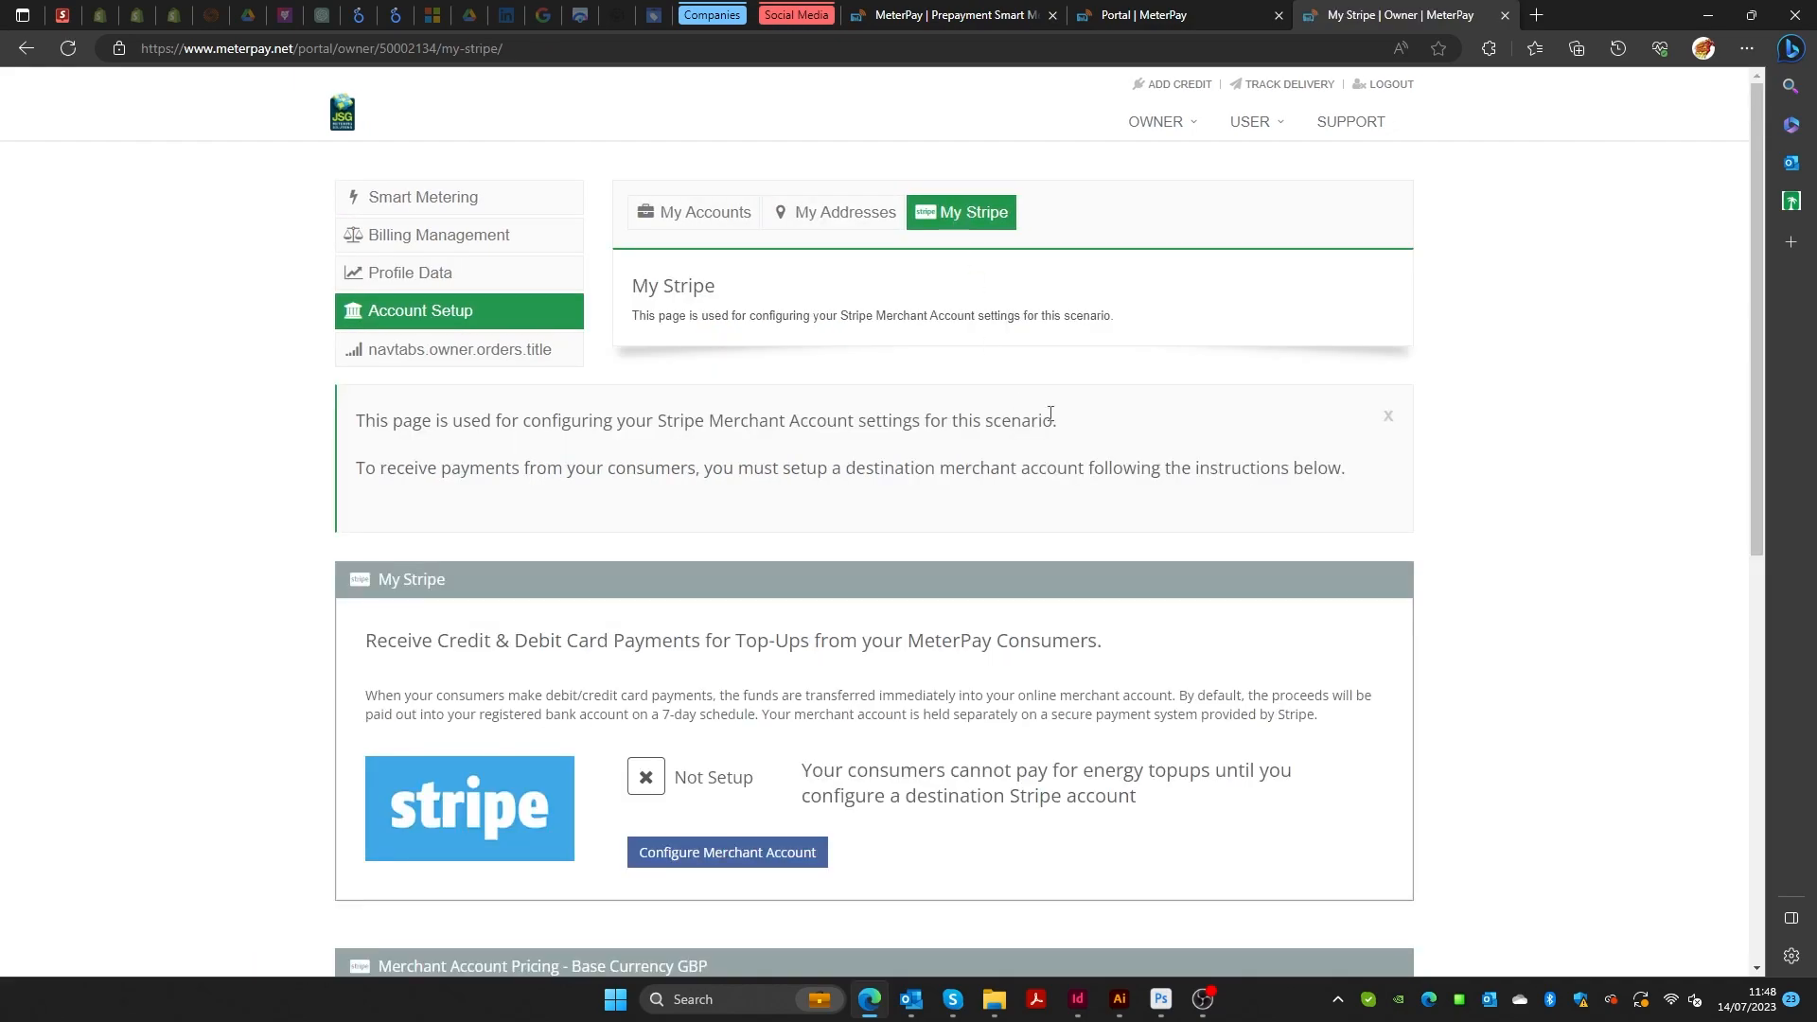
{"action": "scroll", "coordinate": [975, 461], "scroll_direction": "down", "scroll_amount": 1}
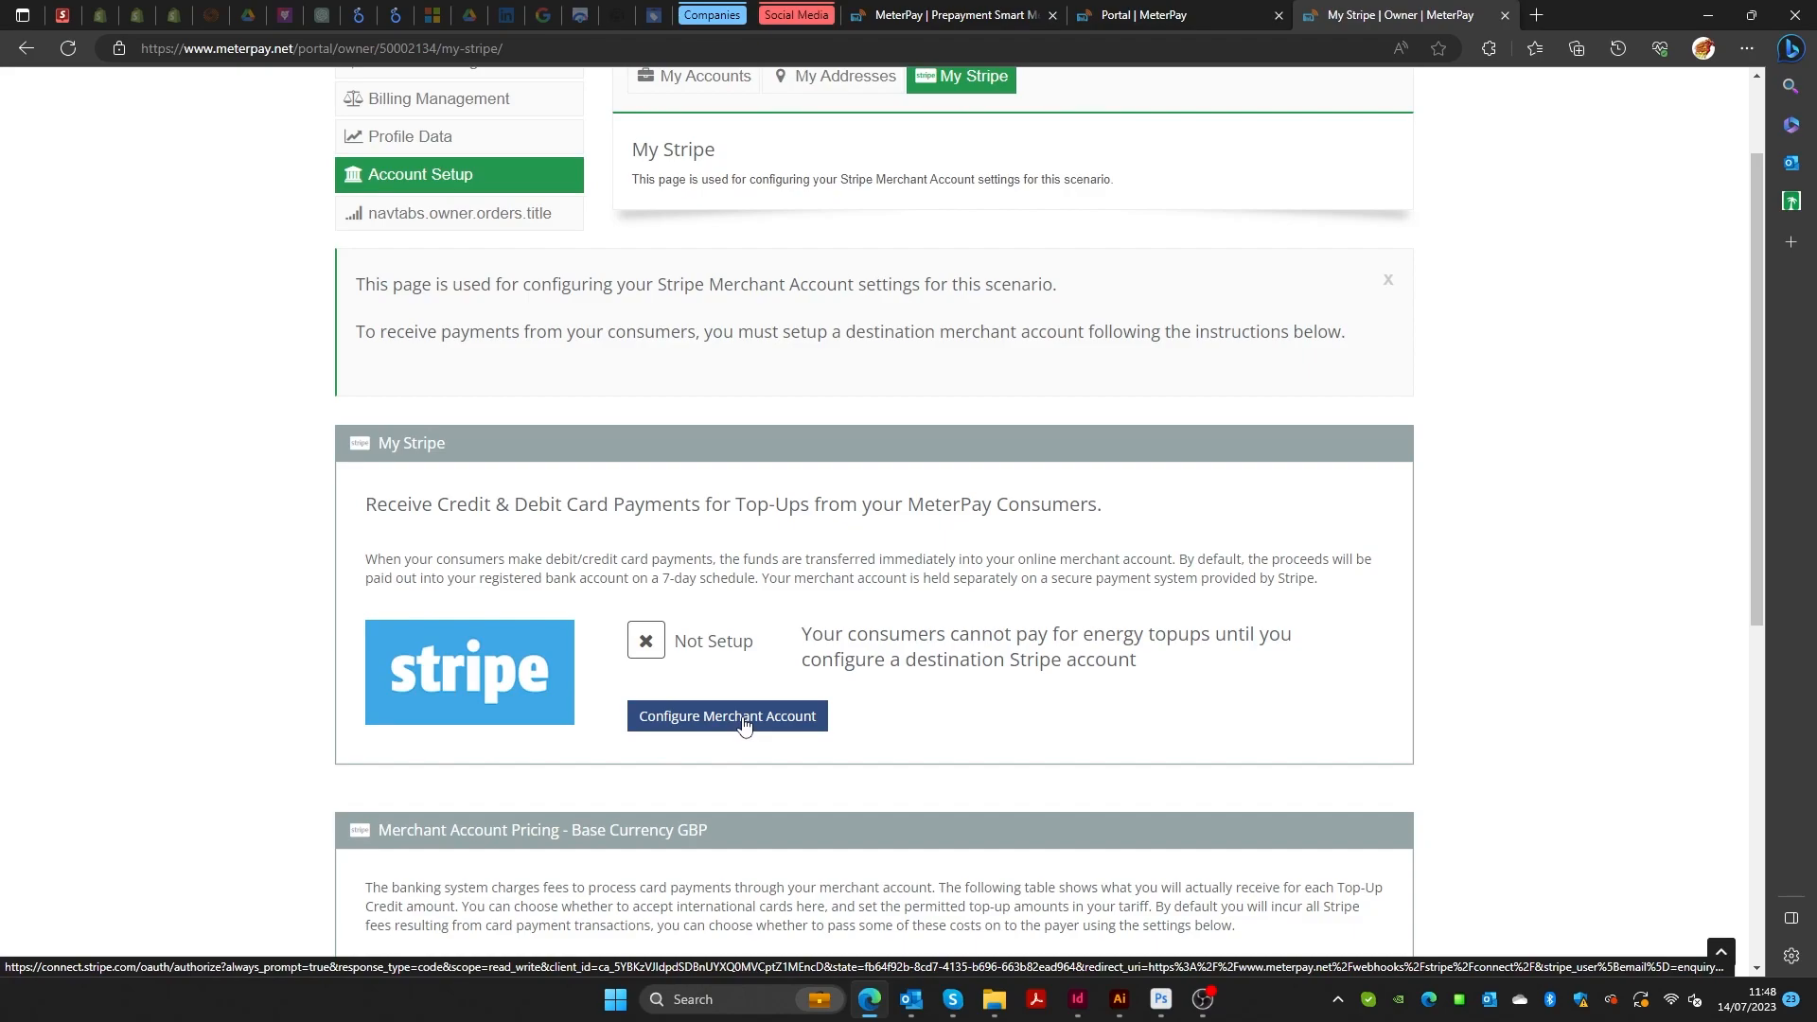
{"action": "left_click", "coordinate": [744, 724]}
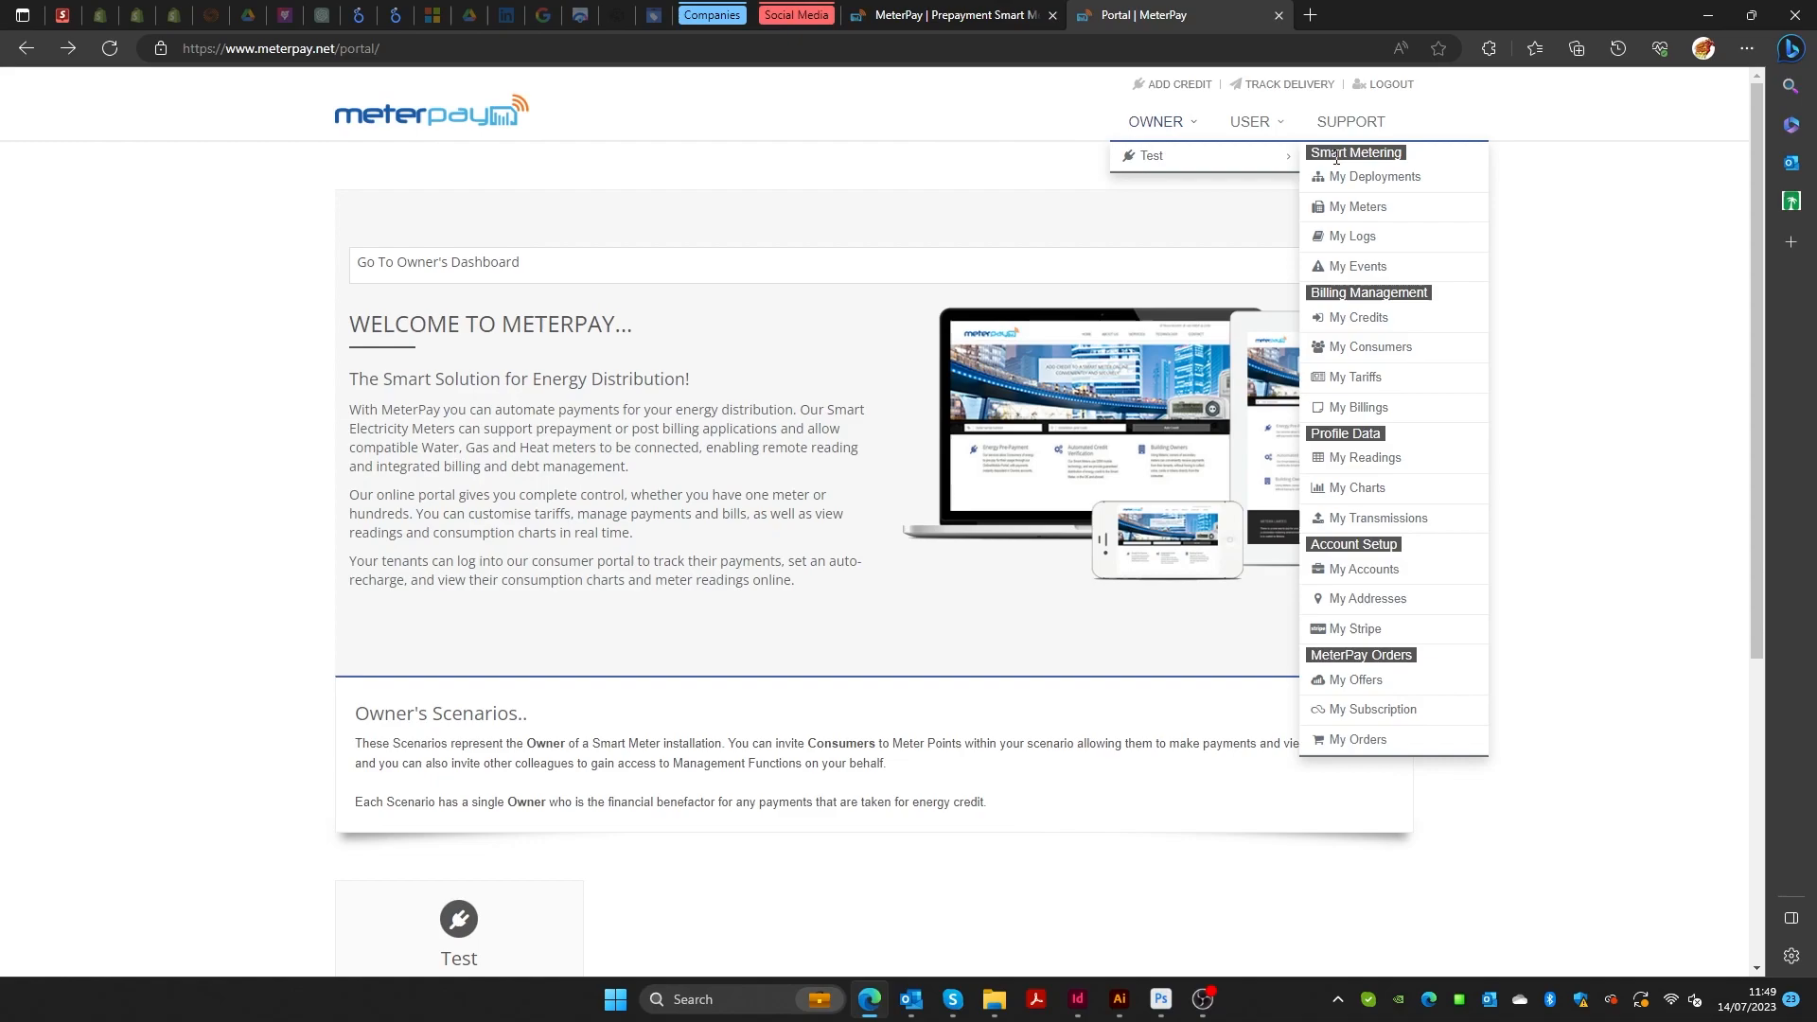
Open Billing Management > My Tariffs and review the inactive Free Vend tariff card.
{"action": "left_click", "coordinate": [1387, 189]}
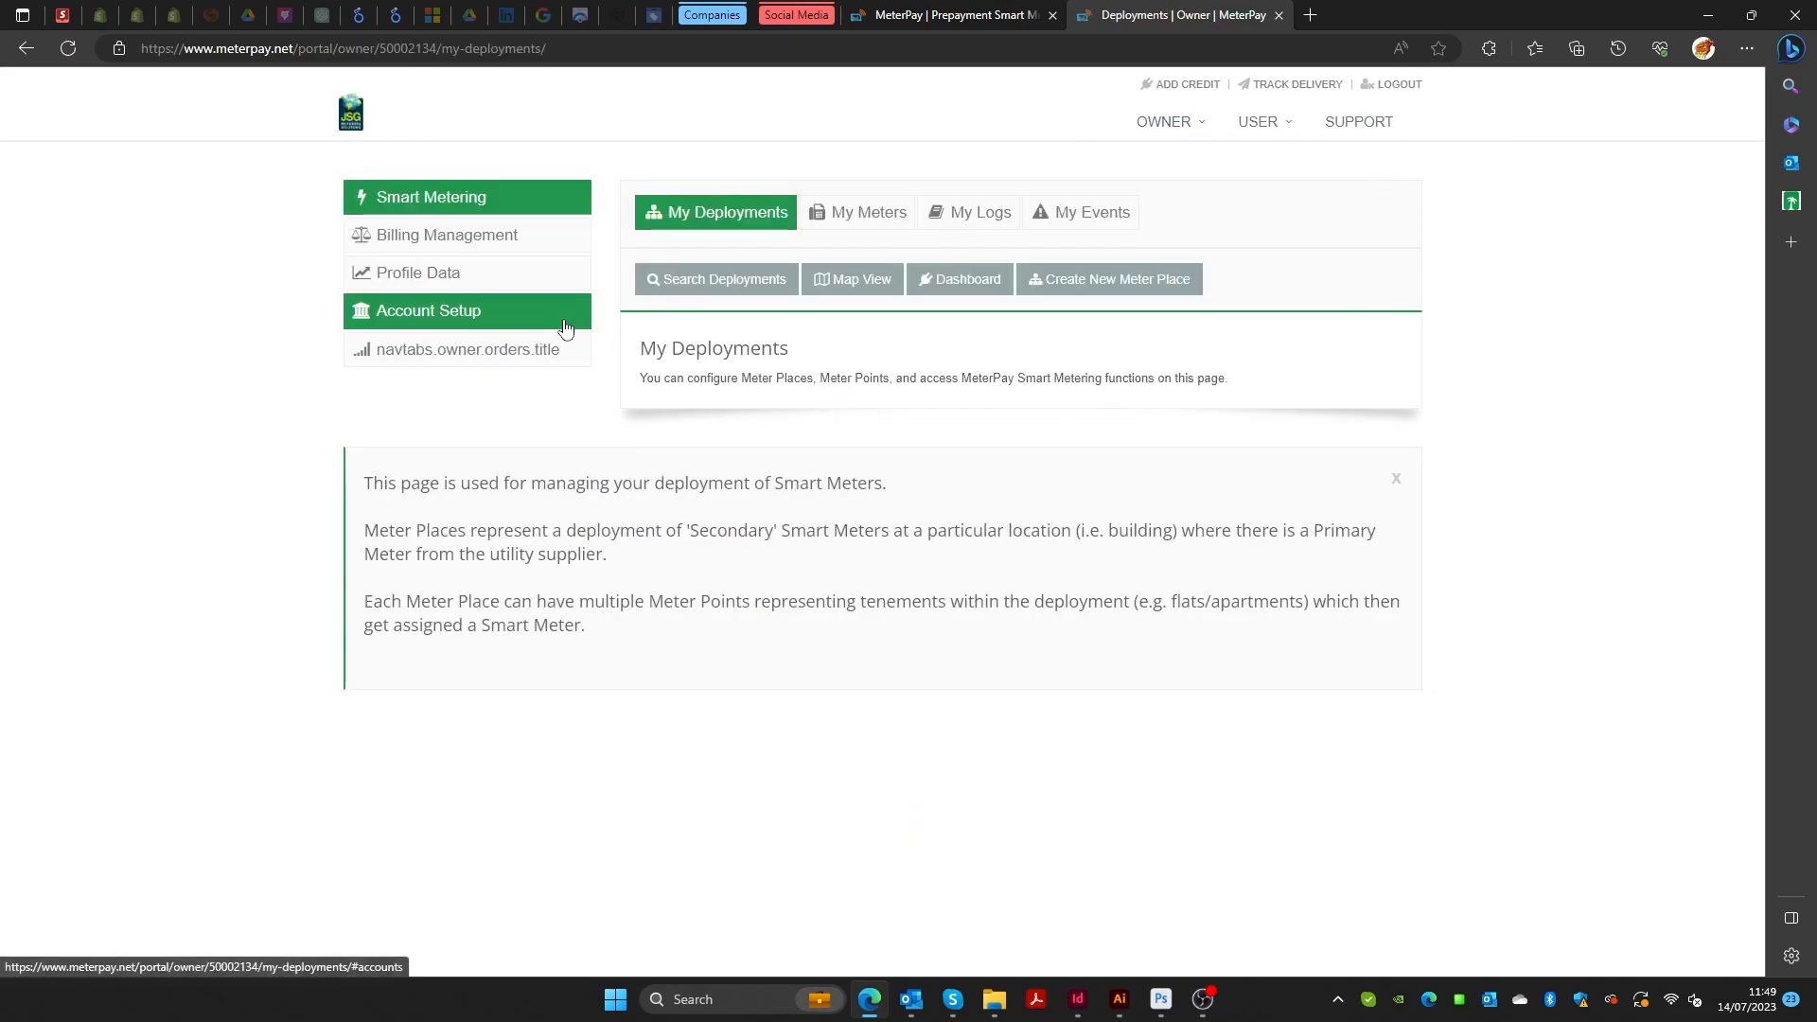
{"action": "left_click", "coordinate": [473, 236]}
{"action": "left_click", "coordinate": [935, 210]}
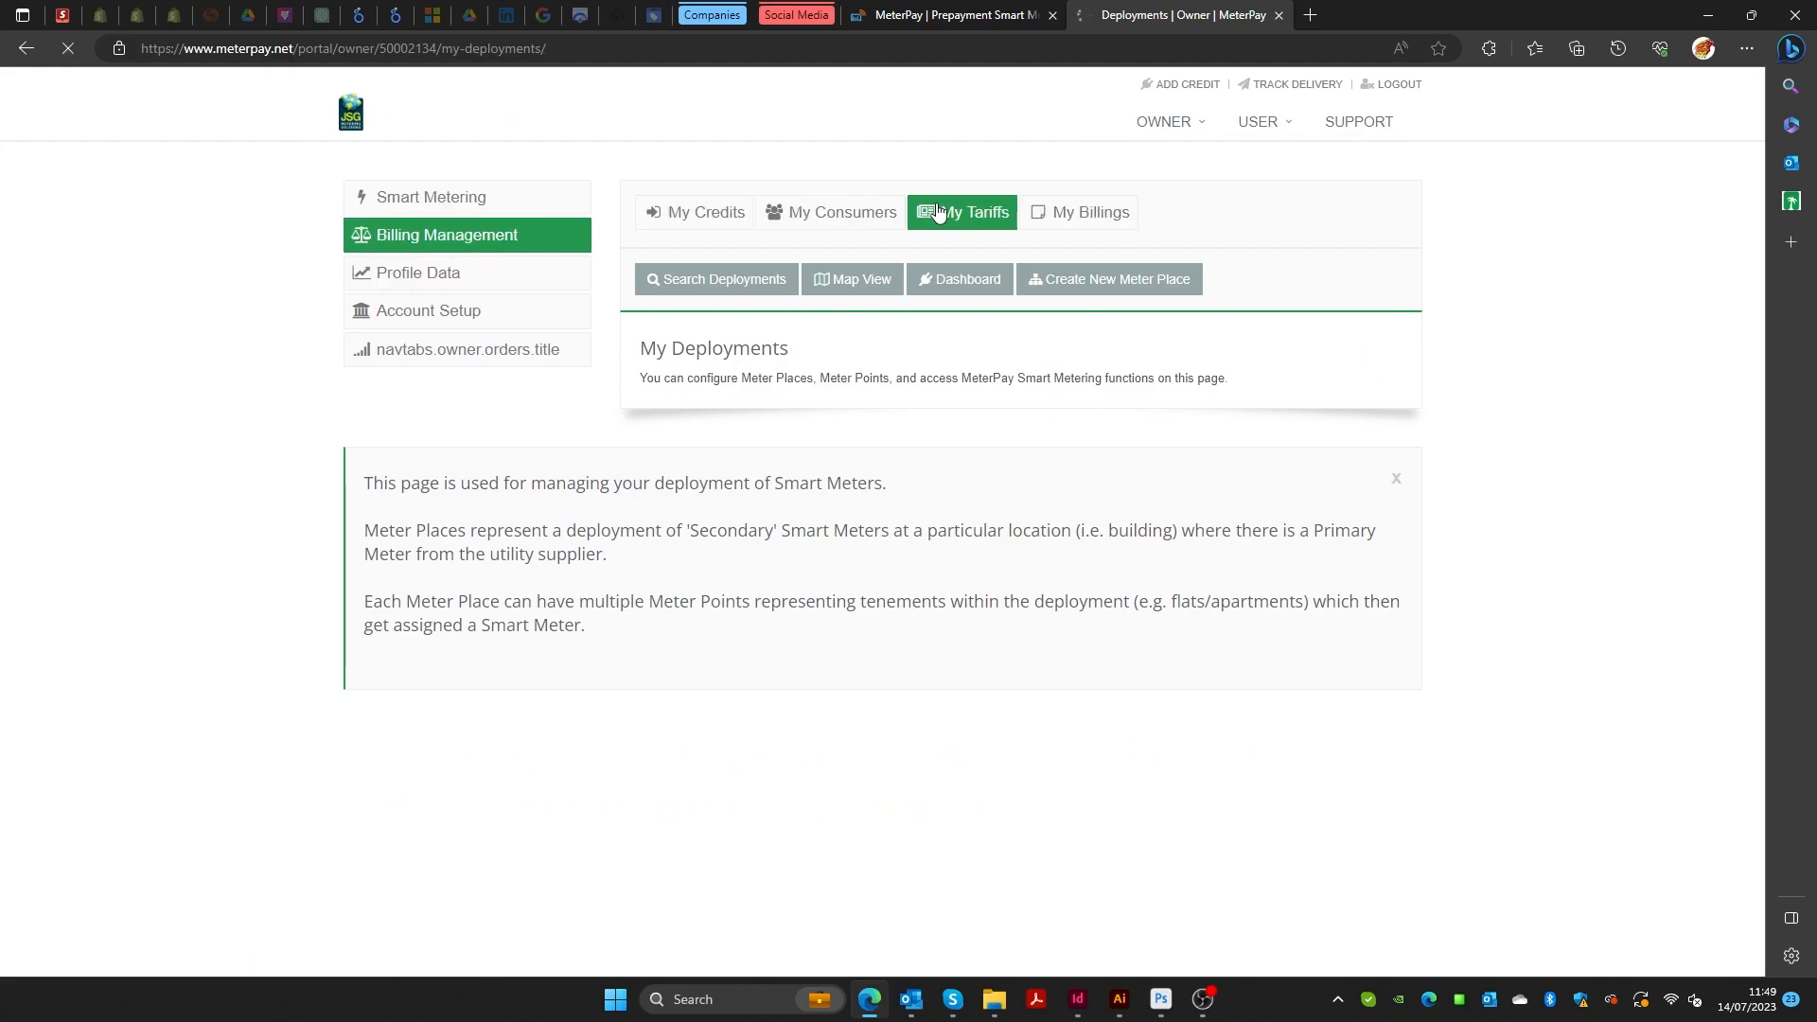
{"action": "scroll", "coordinate": [1249, 369], "scroll_direction": "down", "scroll_amount": 4}
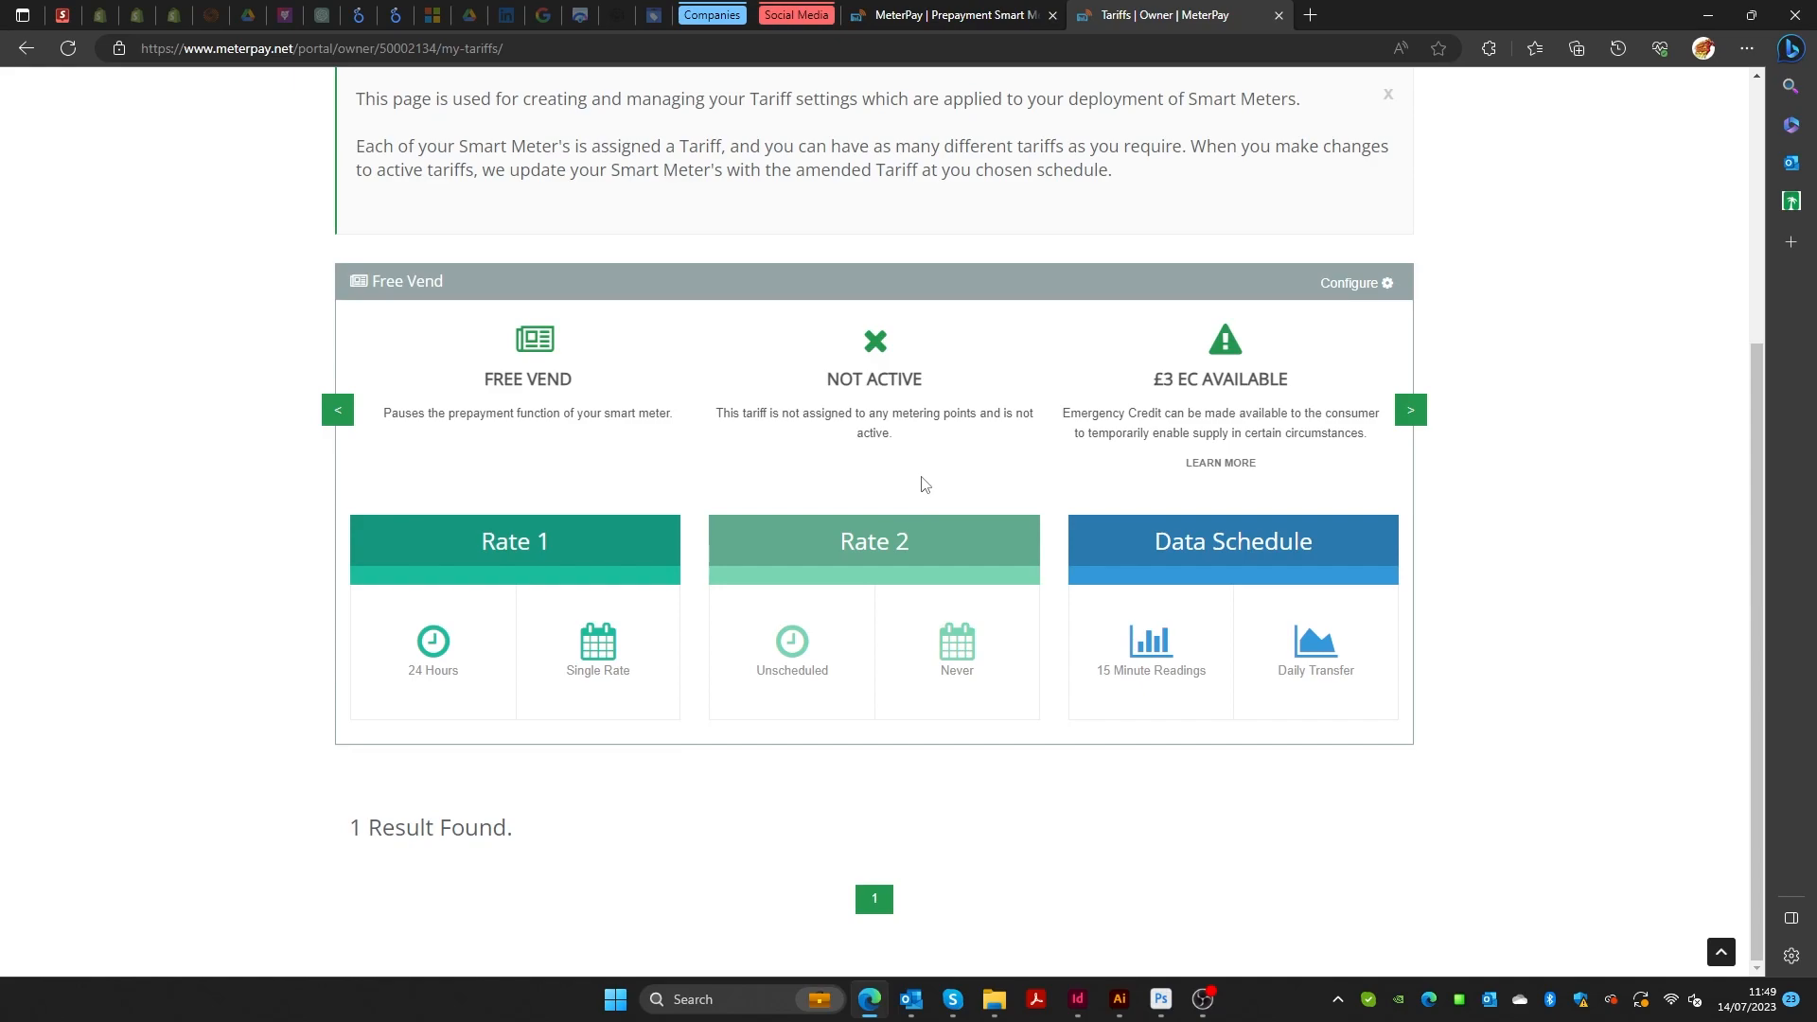
{"action": "scroll", "coordinate": [1358, 527], "scroll_direction": "up", "scroll_amount": 2}
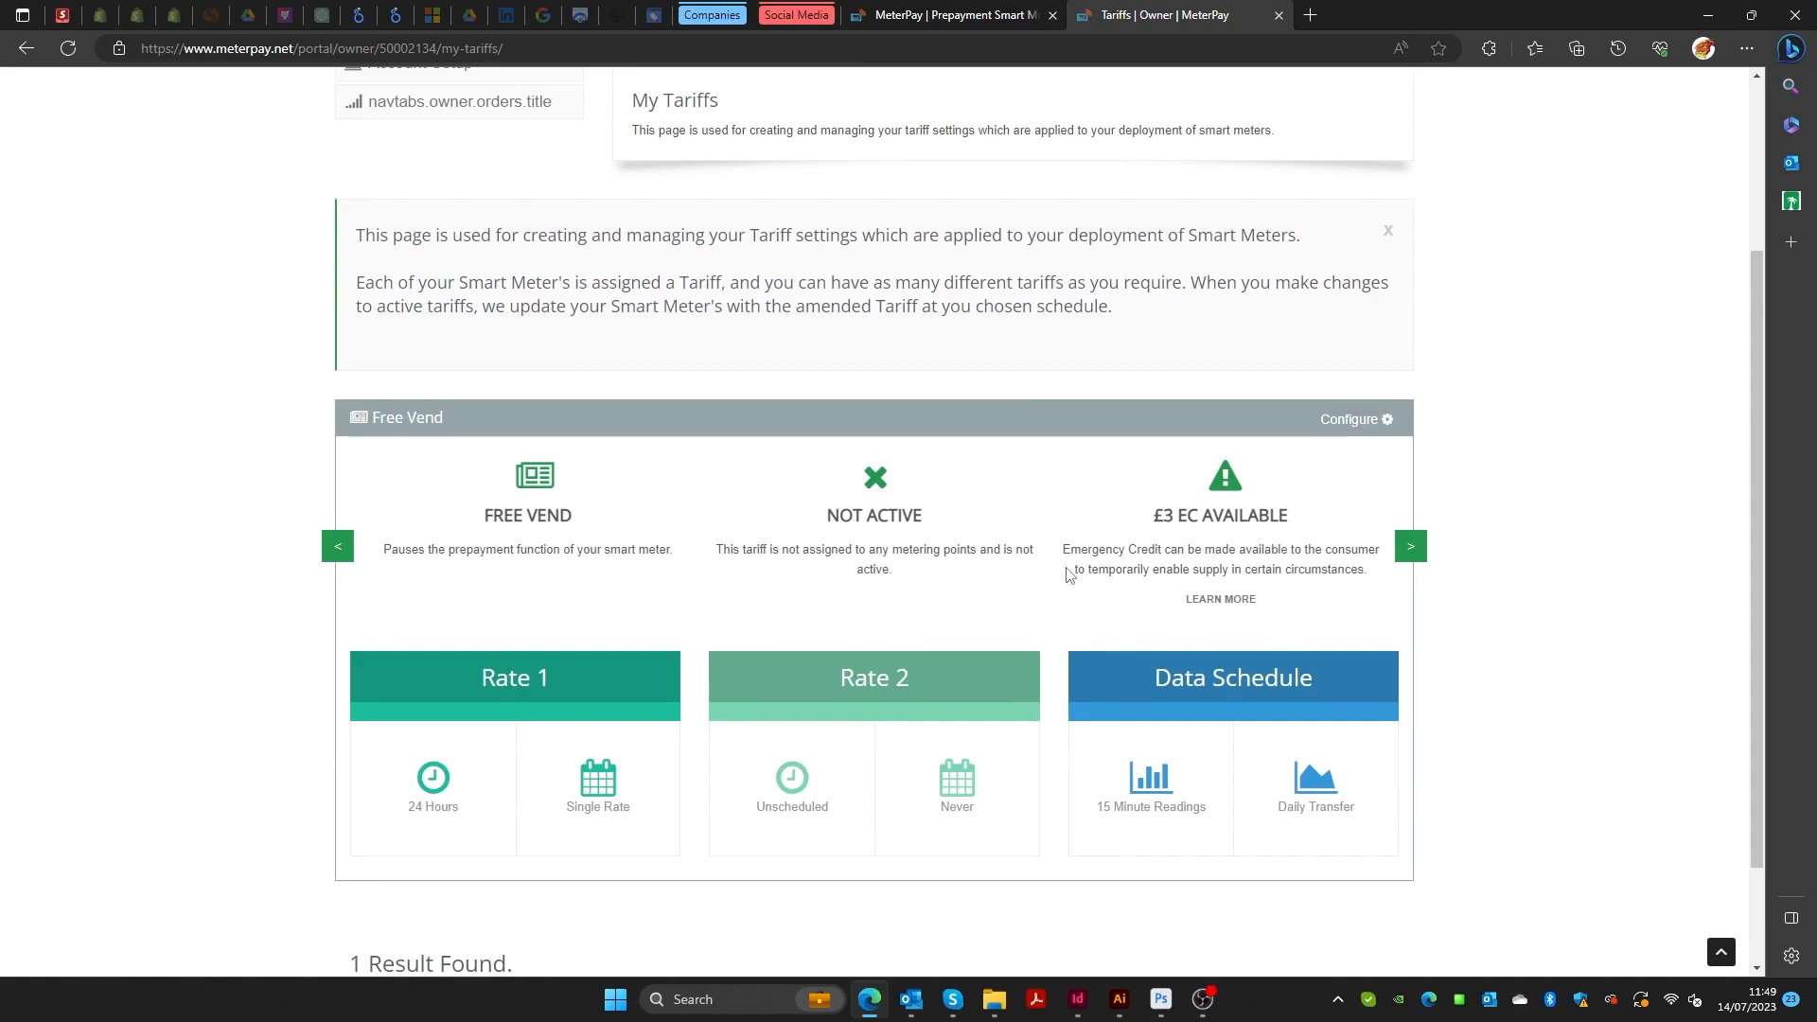
{"action": "scroll", "coordinate": [1060, 565], "scroll_direction": "up", "scroll_amount": 3}
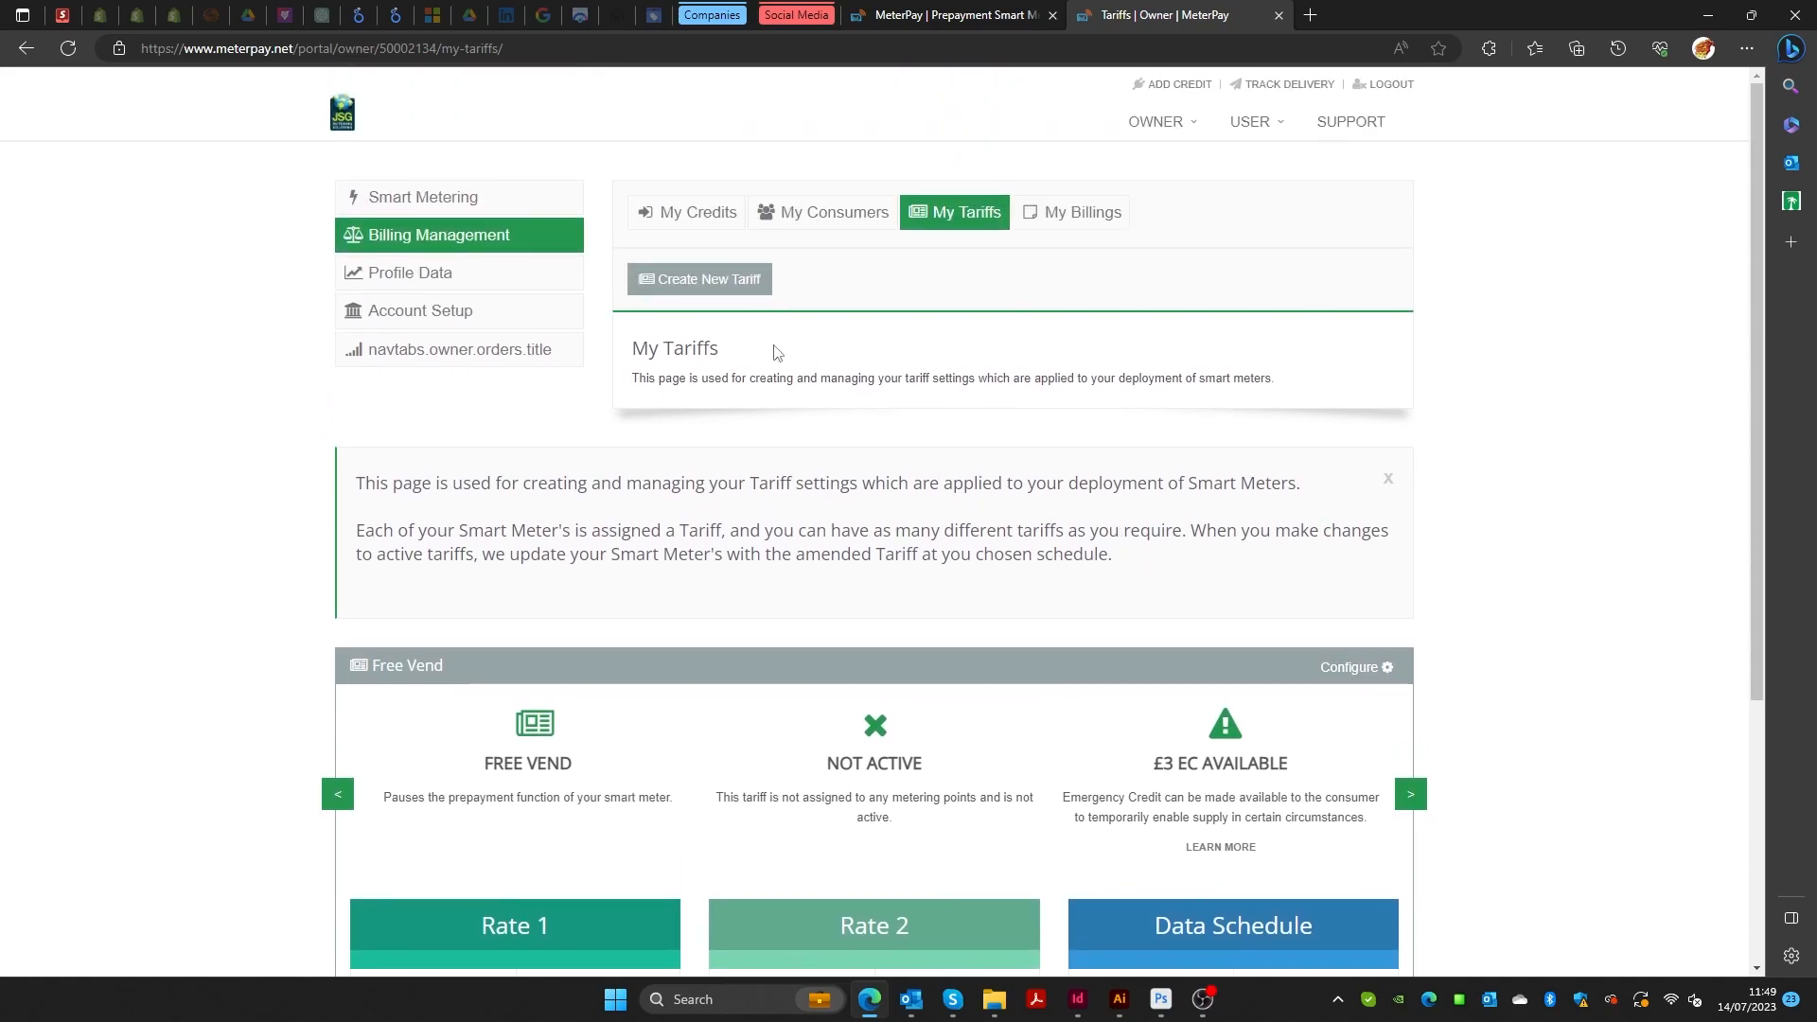
Start a new tariff named 'Tariff 1'.
{"action": "left_click", "coordinate": [721, 292]}
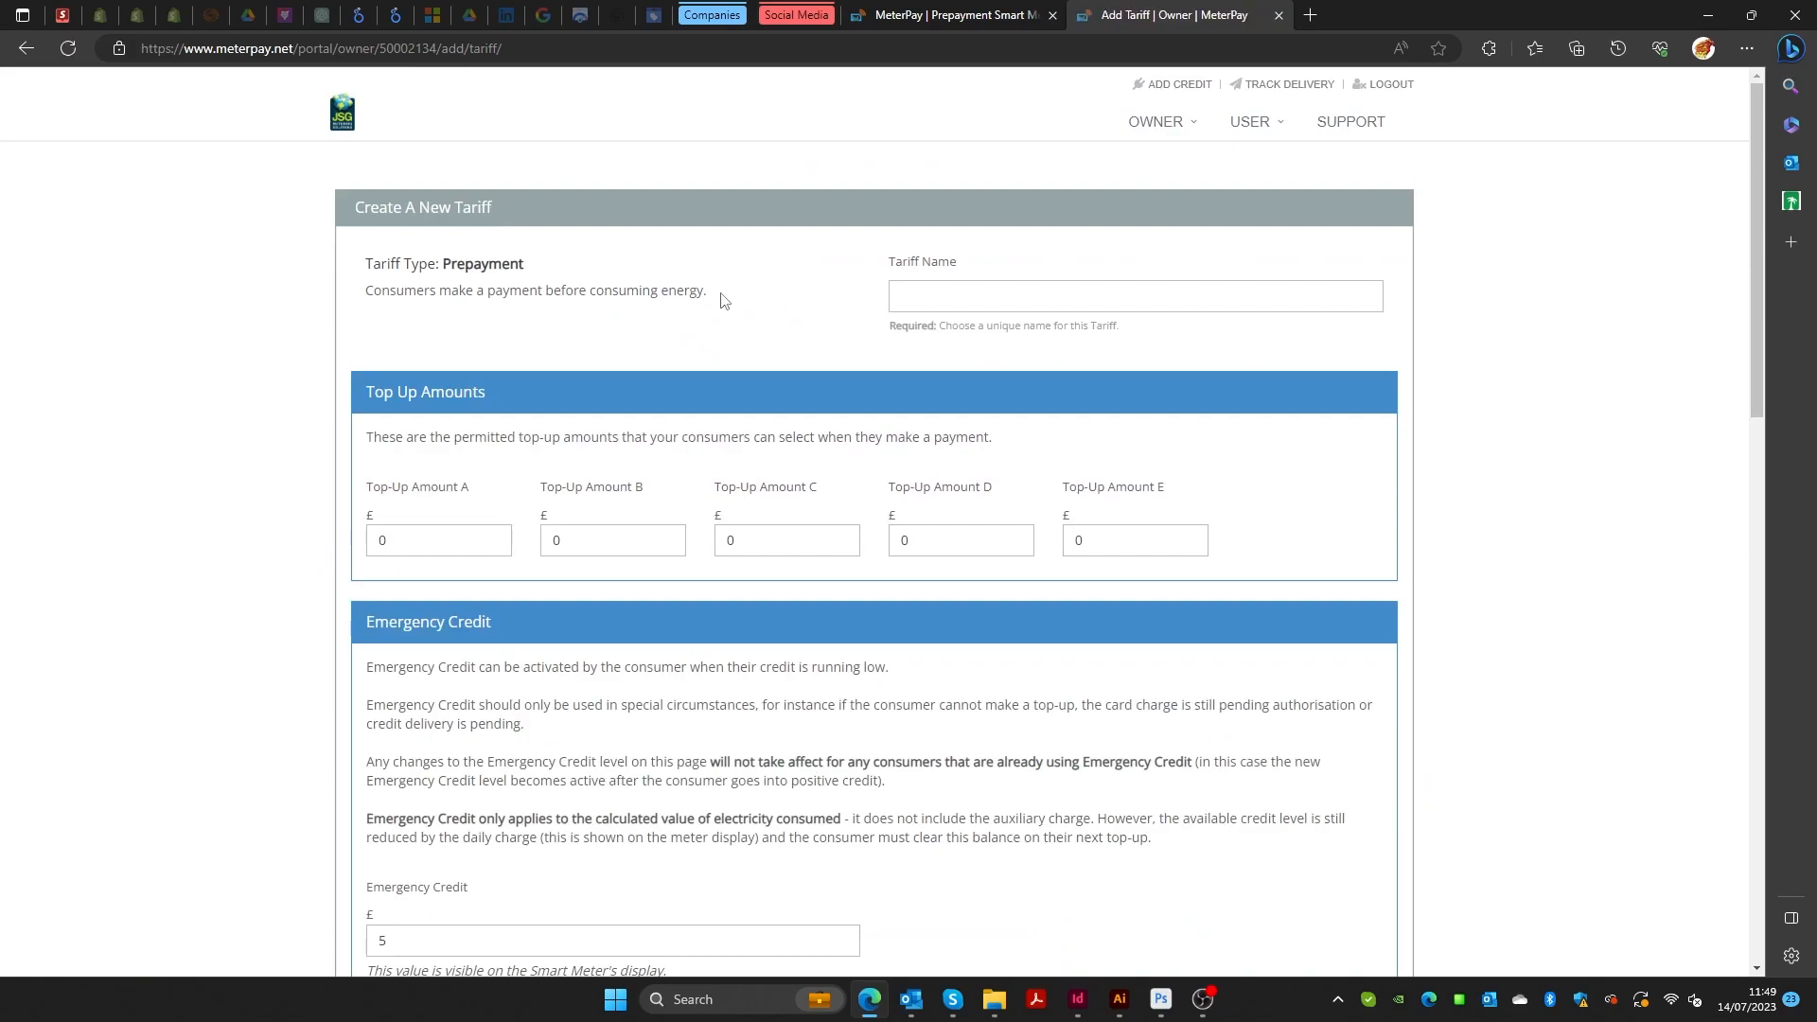
{"action": "left_click", "coordinate": [977, 288]}
{"action": "type", "text": "Tariff 1"}
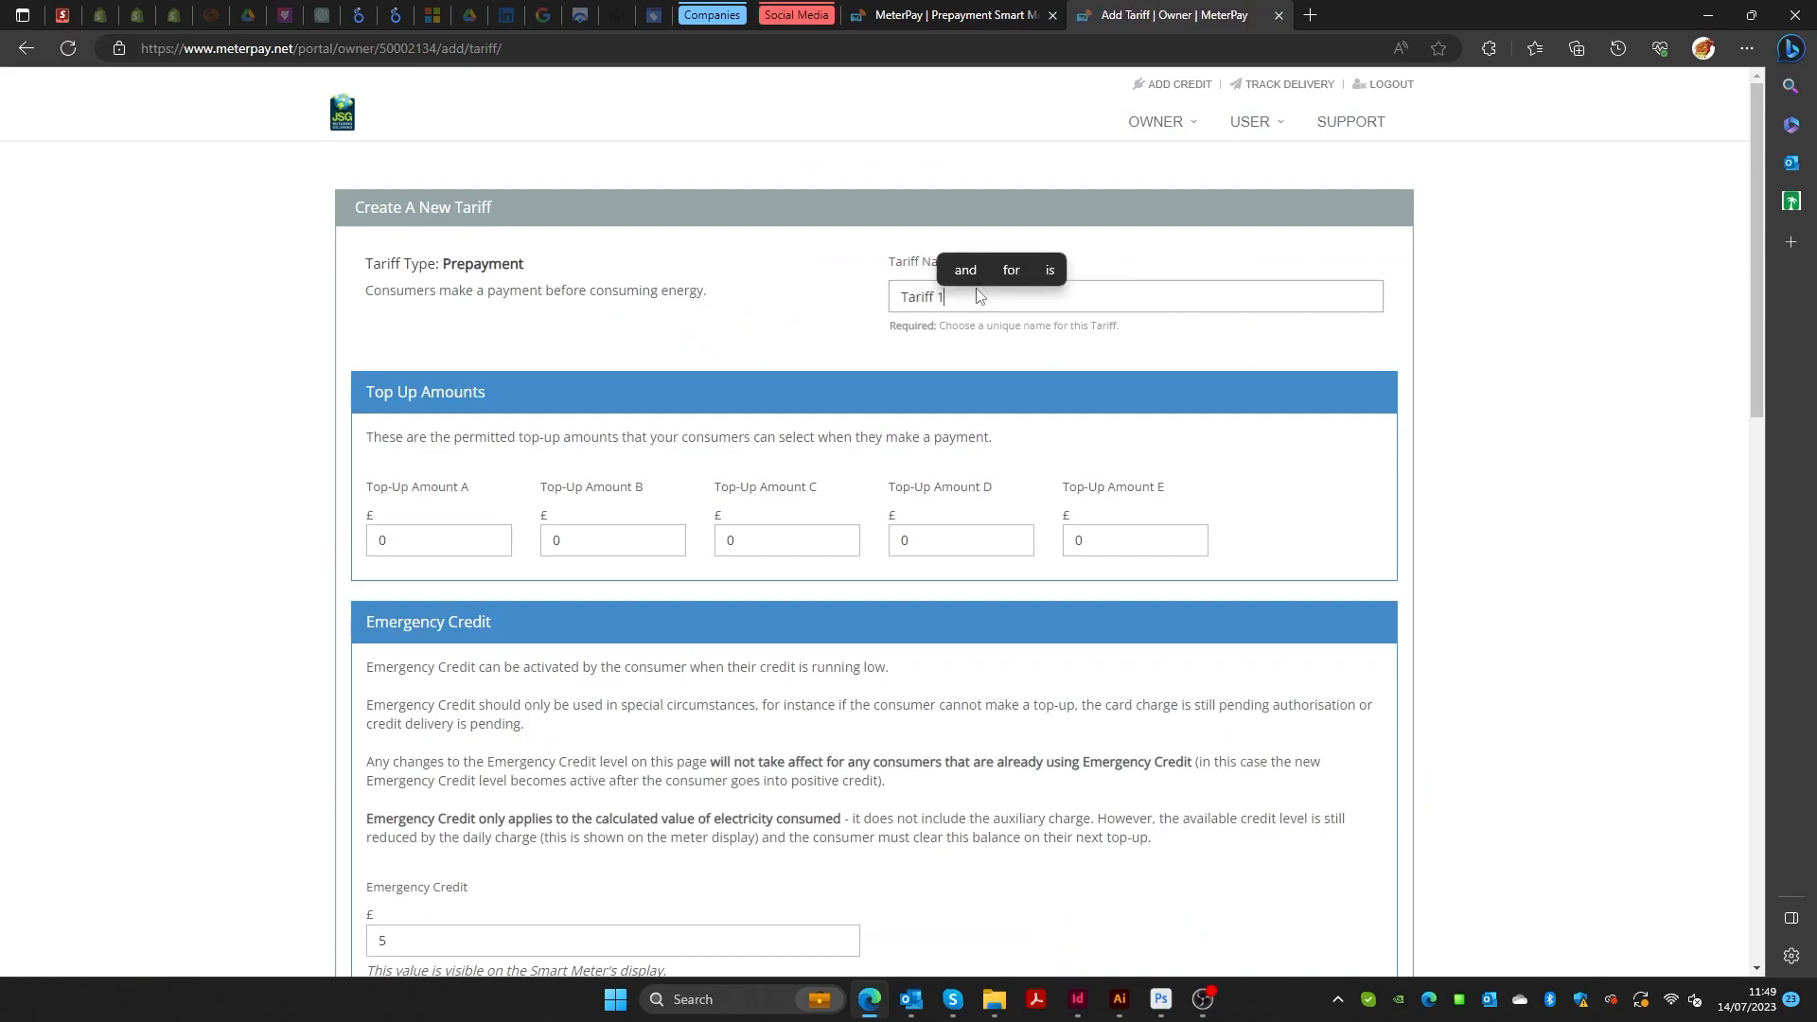
Set Top-Up Amounts A–E to 10, 20, 30, 50 and 100.
{"action": "left_click", "coordinate": [396, 536]}
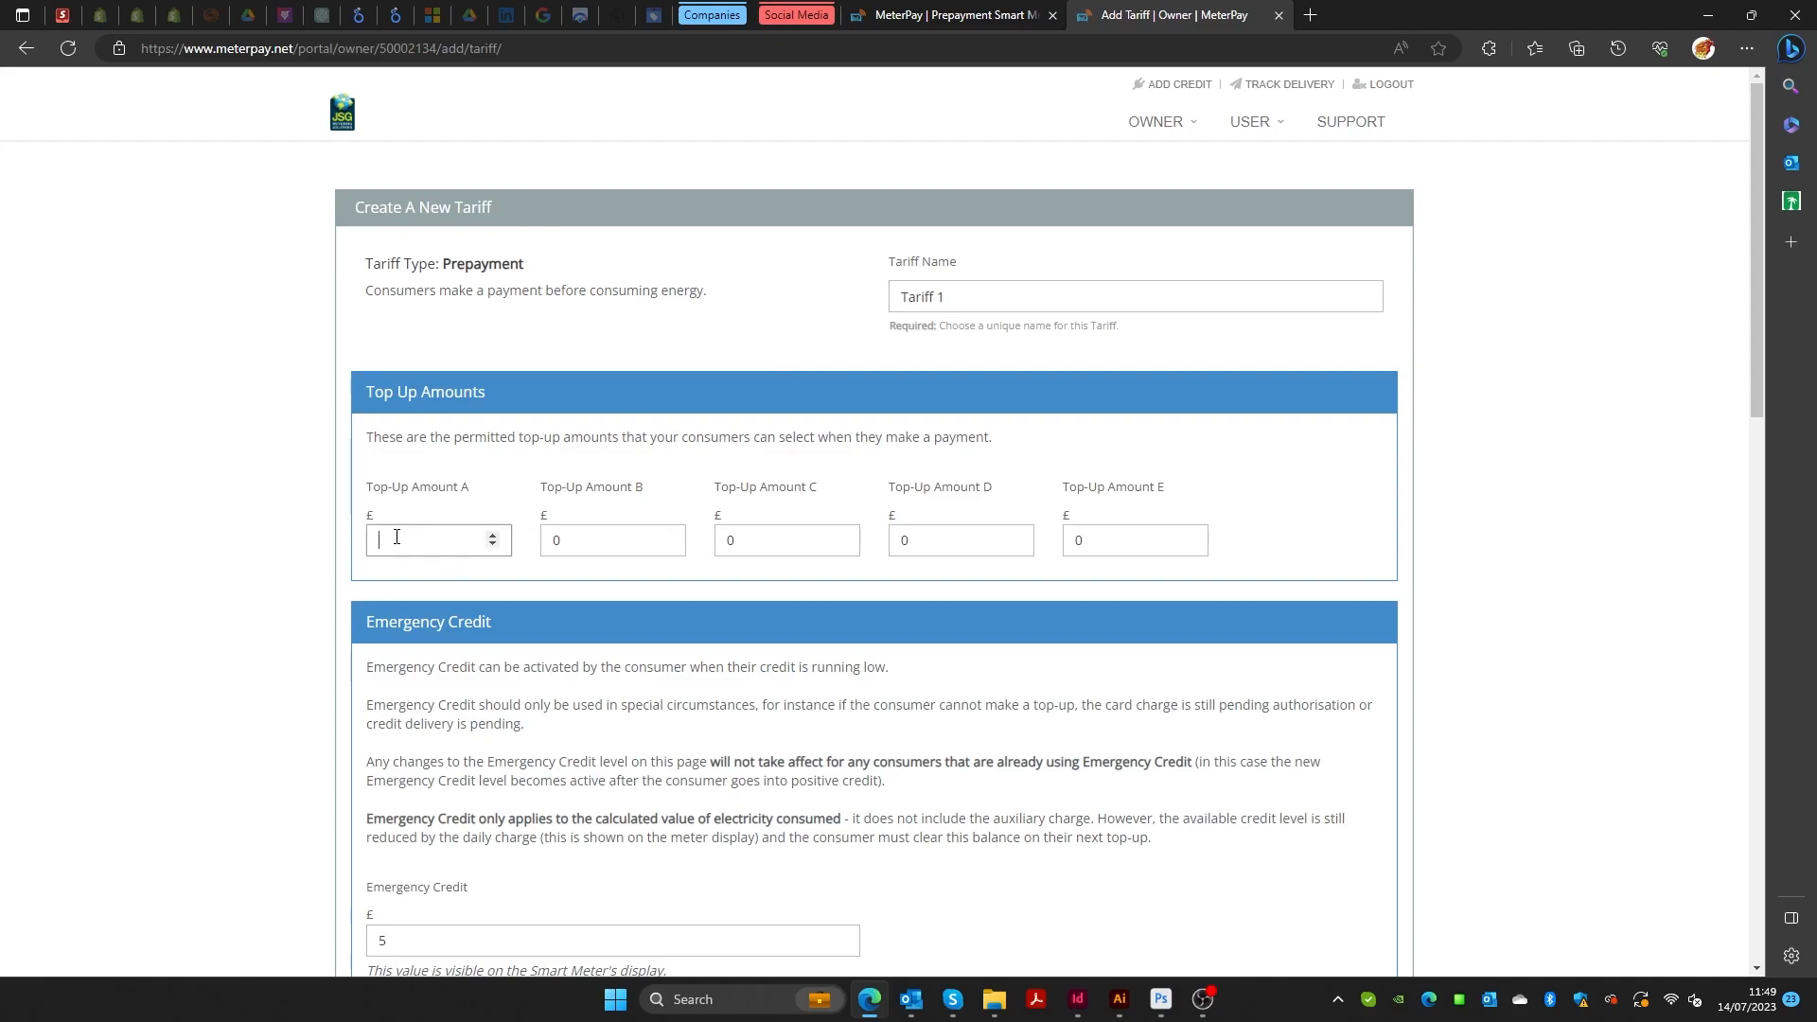
{"action": "type", "text": "10"}
{"action": "left_click", "coordinate": [579, 546]}
{"action": "type", "text": "20"}
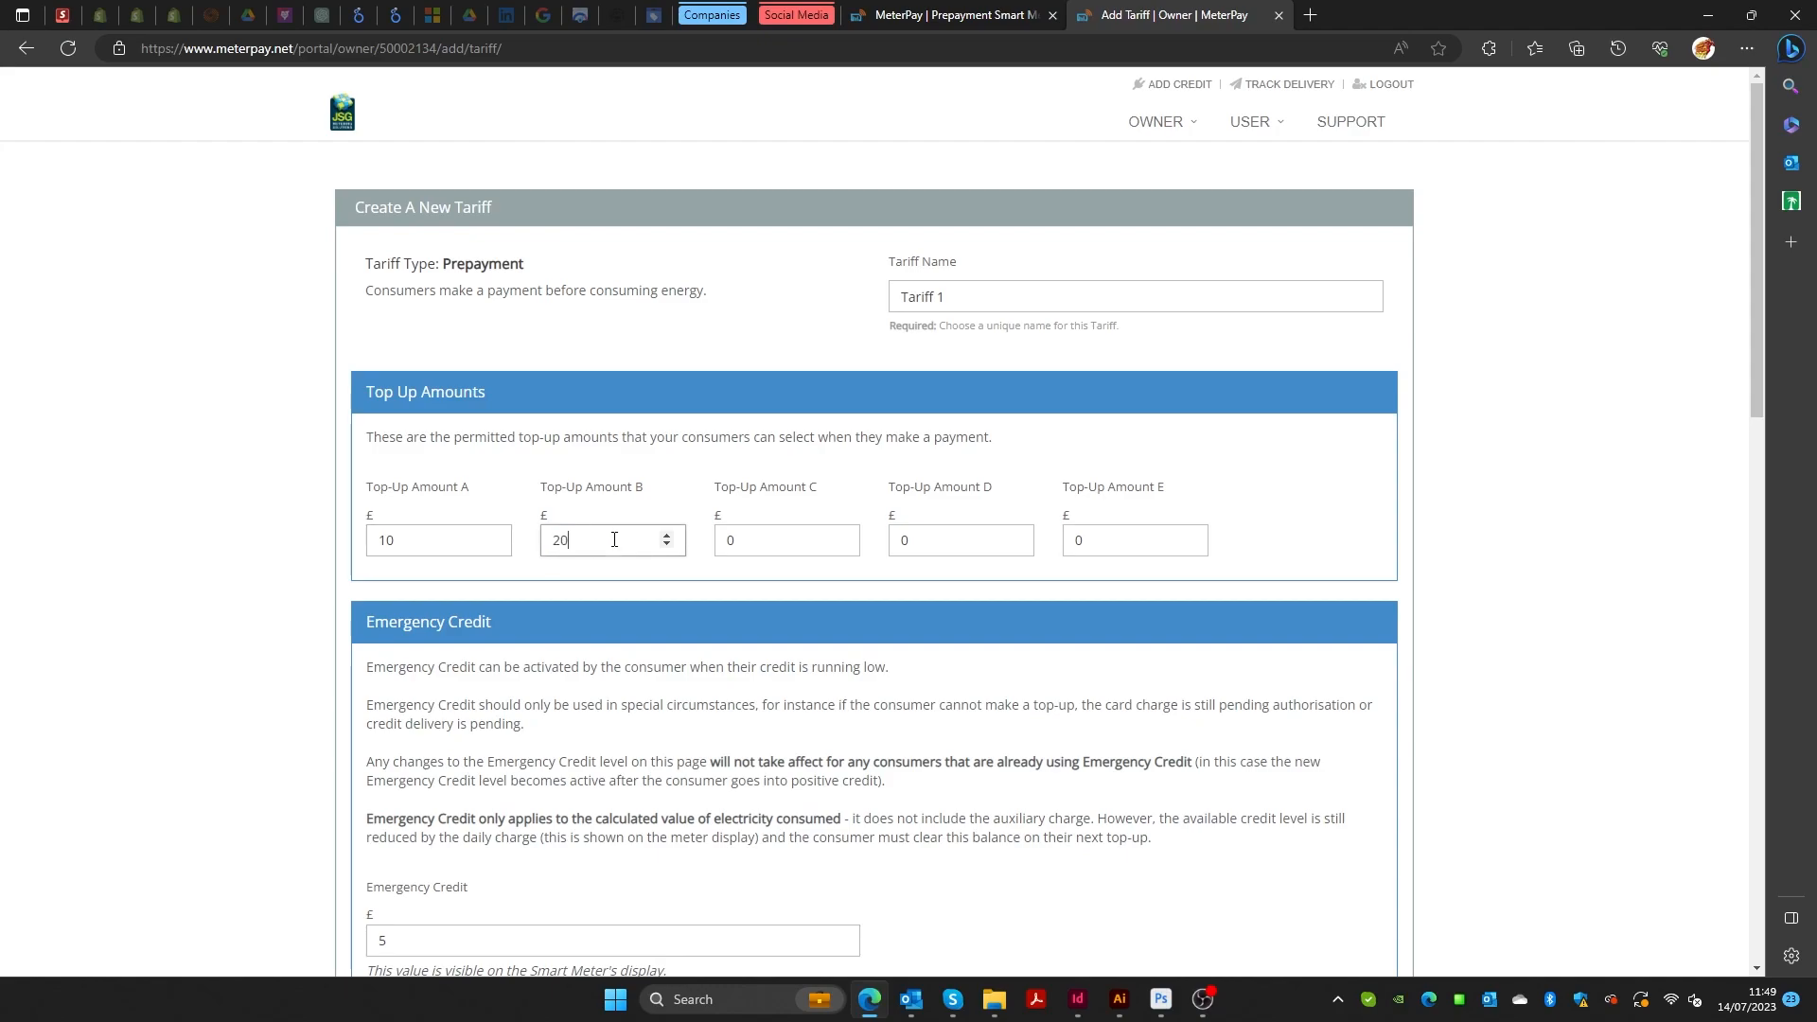
{"action": "left_click", "coordinate": [773, 534]}
{"action": "double_click", "coordinate": [762, 543]}
{"action": "type", "text": "30"}
{"action": "double_click", "coordinate": [912, 537]}
{"action": "type", "text": "50"}
{"action": "double_click", "coordinate": [1089, 535]}
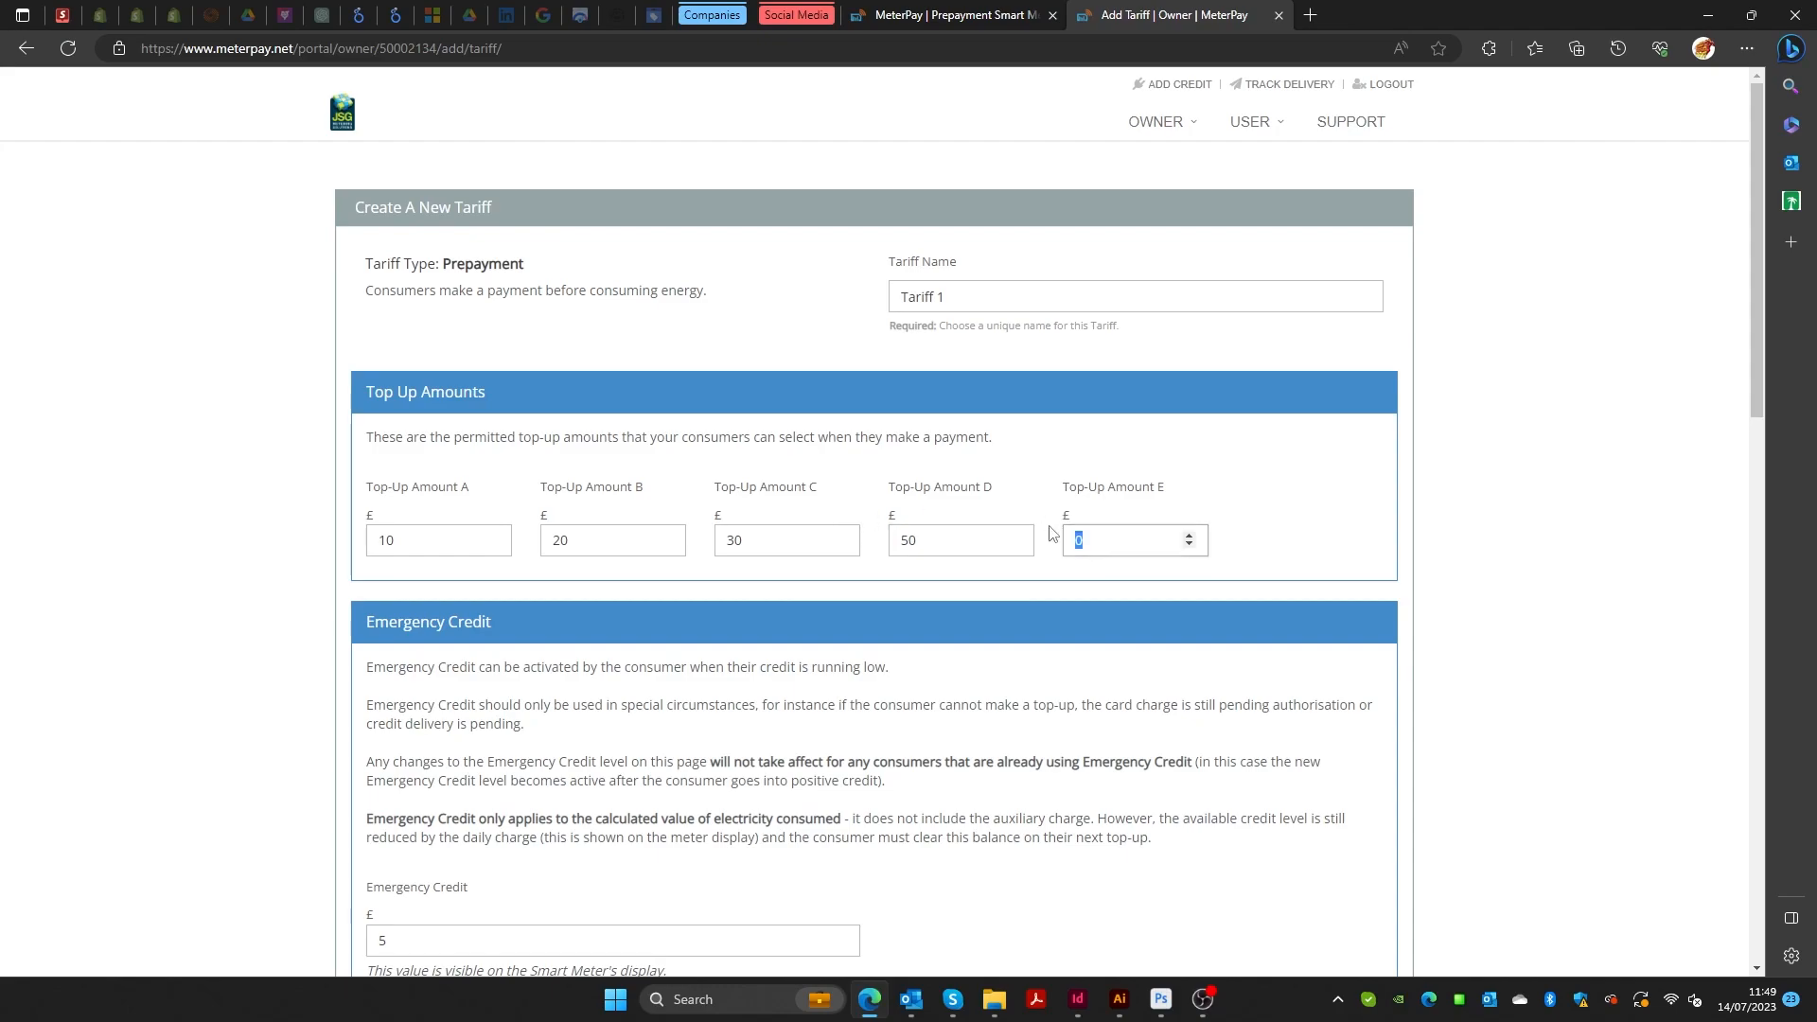
{"action": "type", "text": "100"}
{"action": "left_click", "coordinate": [1328, 481]}
Review the rest of the form: 24-hour rate period, no payer fees, 0.0% debt recovery.
{"action": "scroll", "coordinate": [1327, 480], "scroll_direction": "down", "scroll_amount": 3}
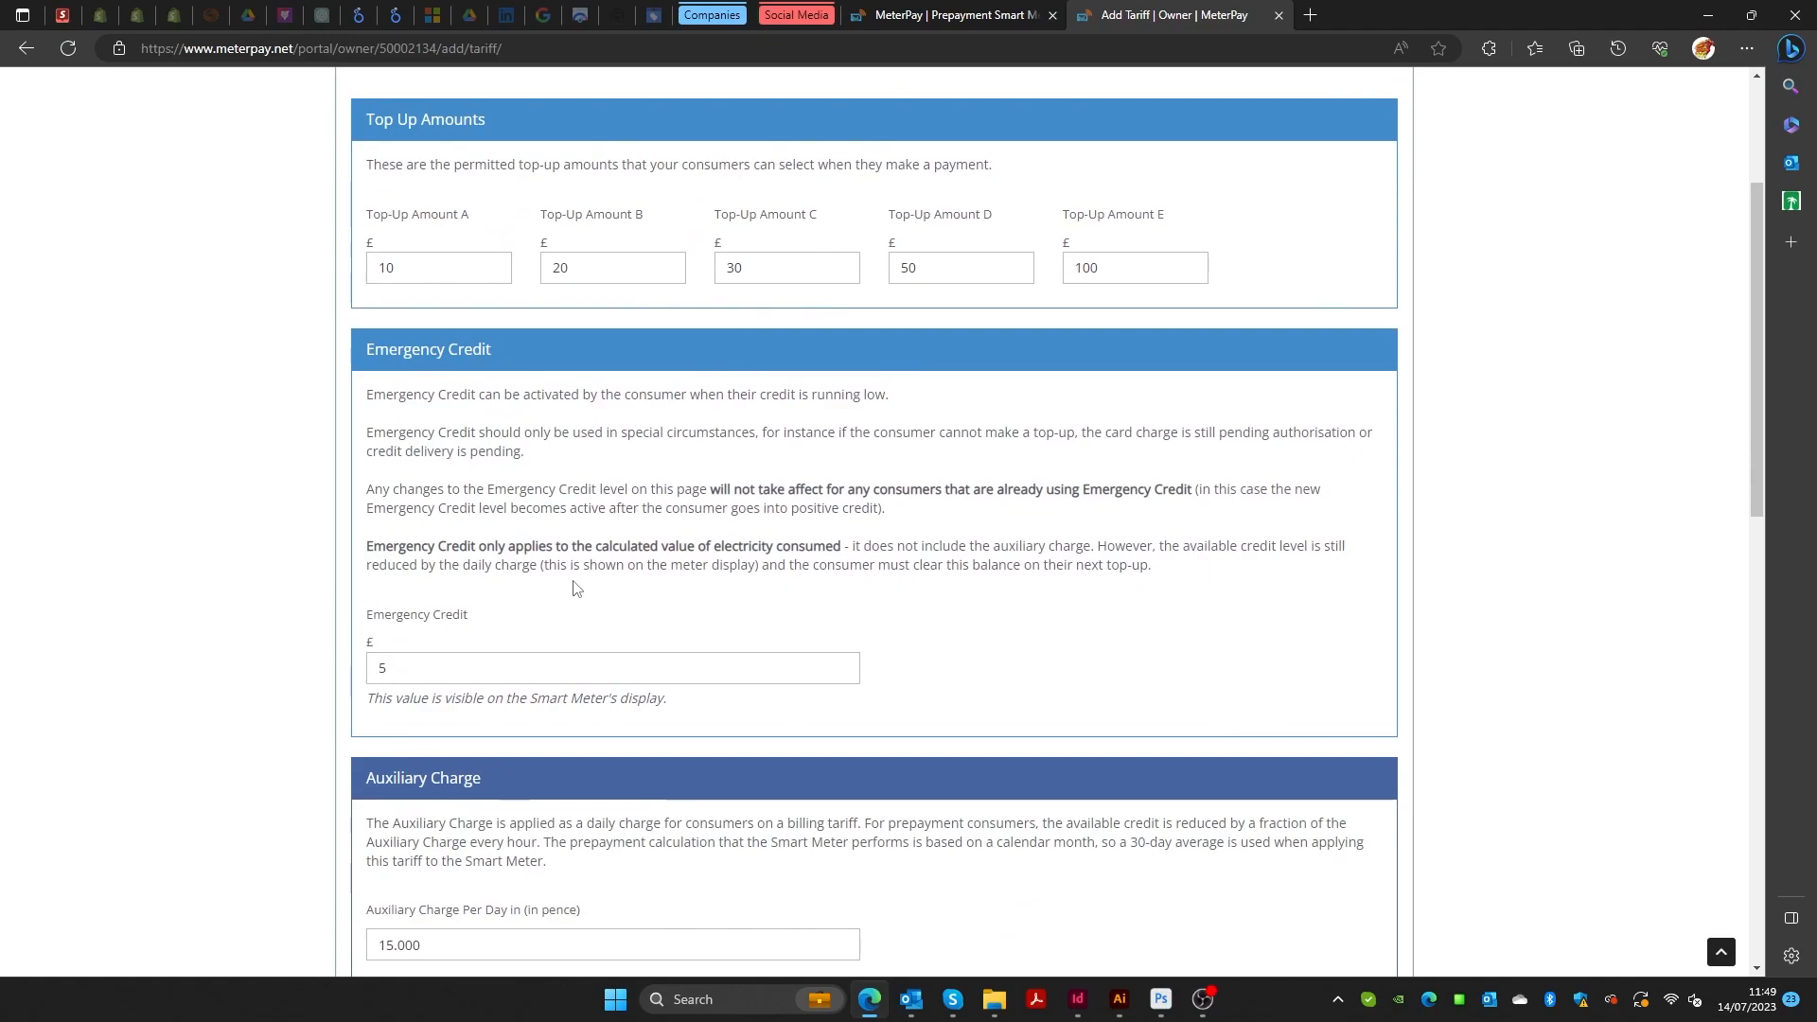
{"action": "scroll", "coordinate": [989, 553], "scroll_direction": "down", "scroll_amount": 5}
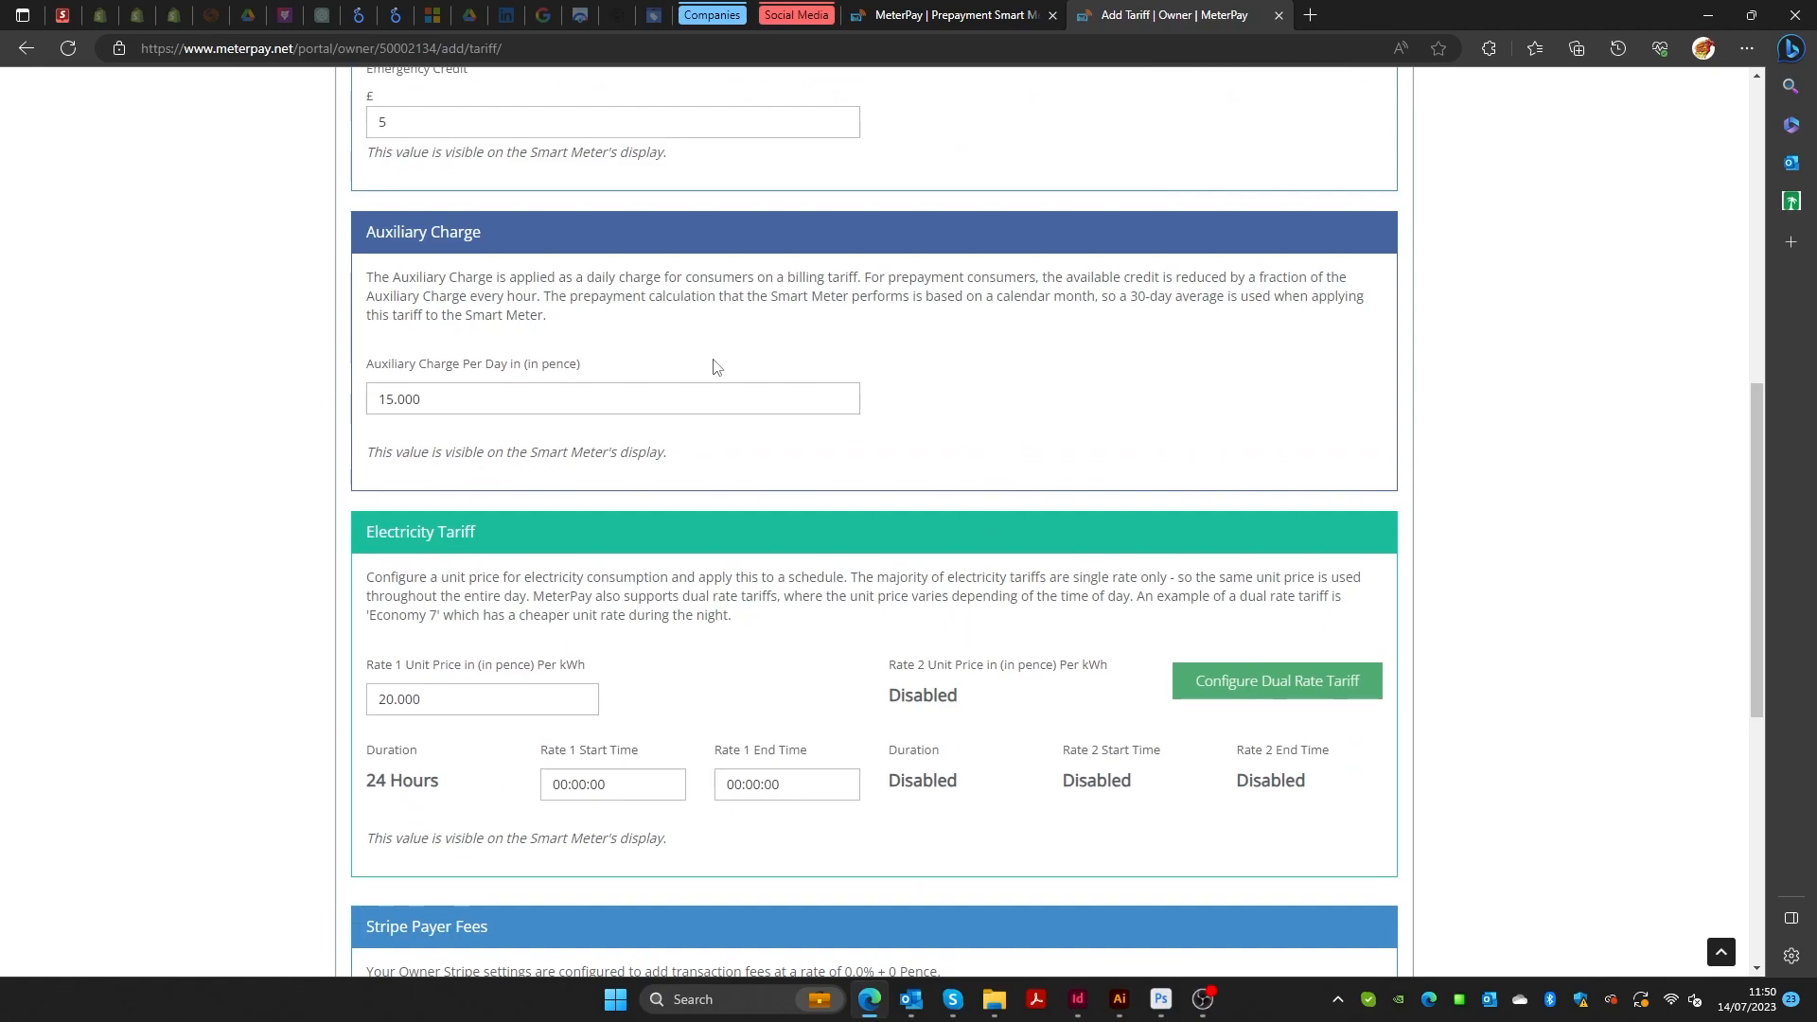
{"action": "scroll", "coordinate": [914, 437], "scroll_direction": "down", "scroll_amount": 3}
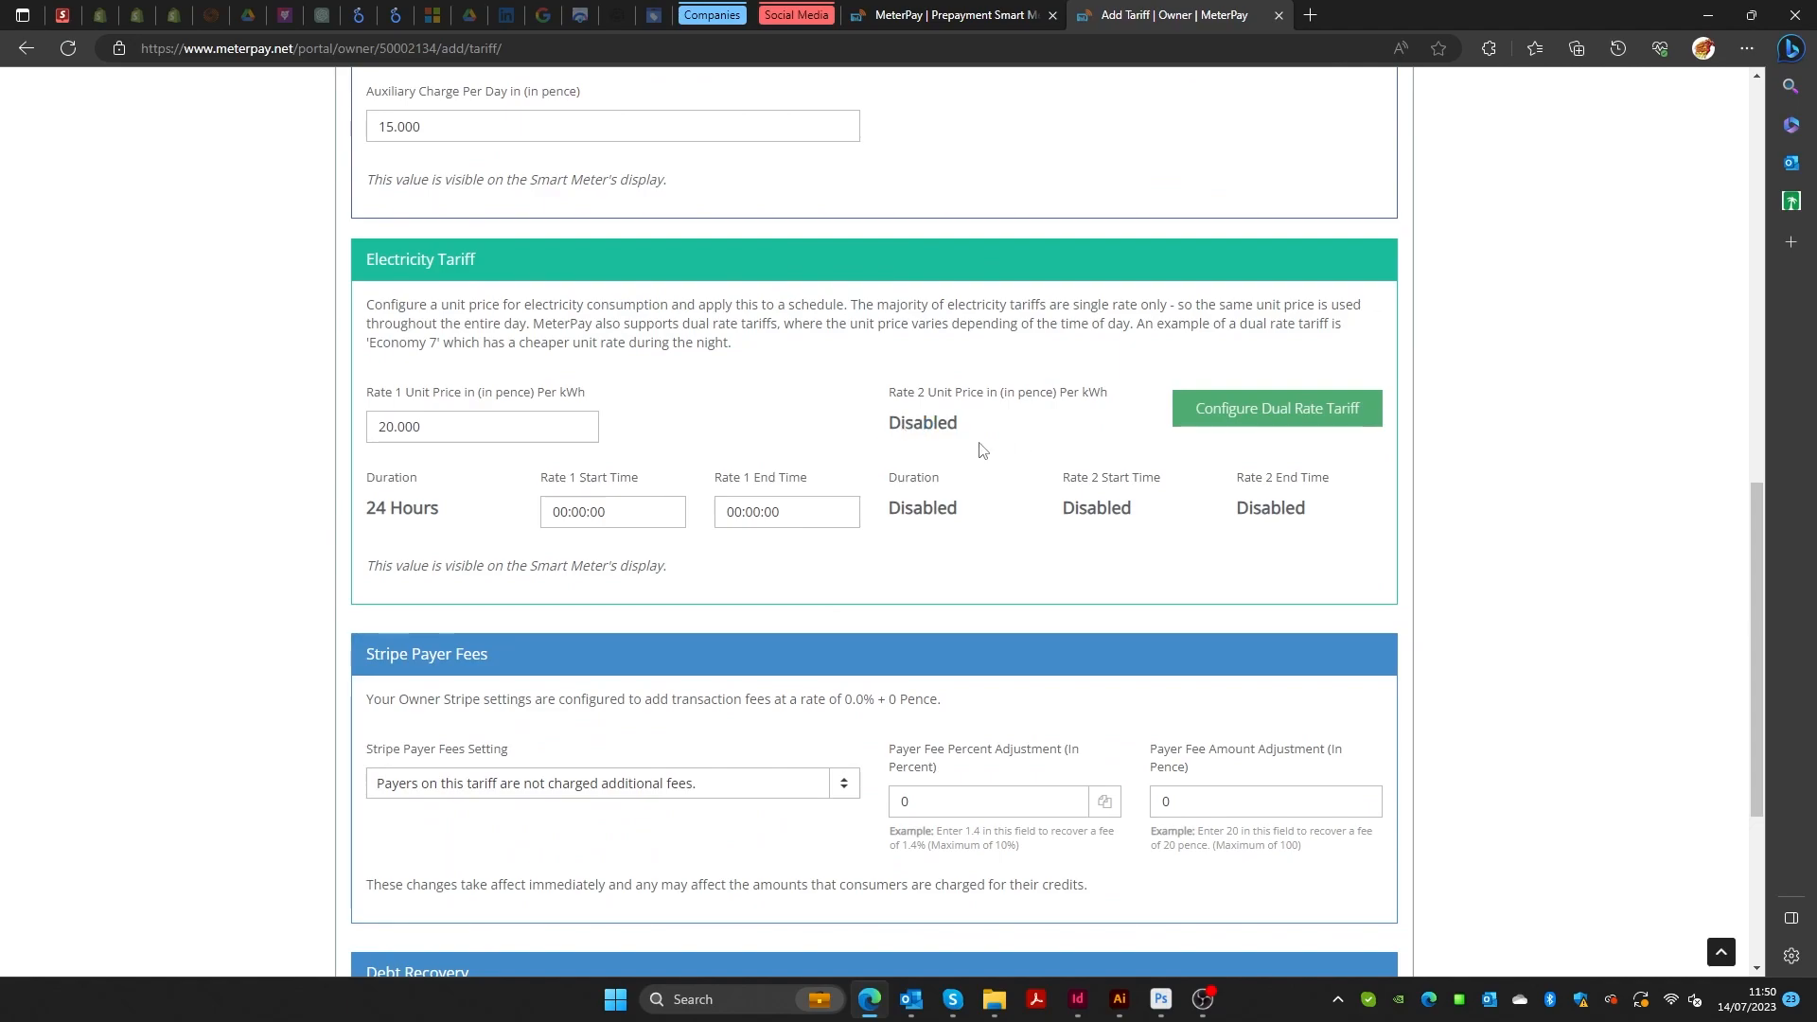
{"action": "scroll", "coordinate": [964, 452], "scroll_direction": "down", "scroll_amount": 3}
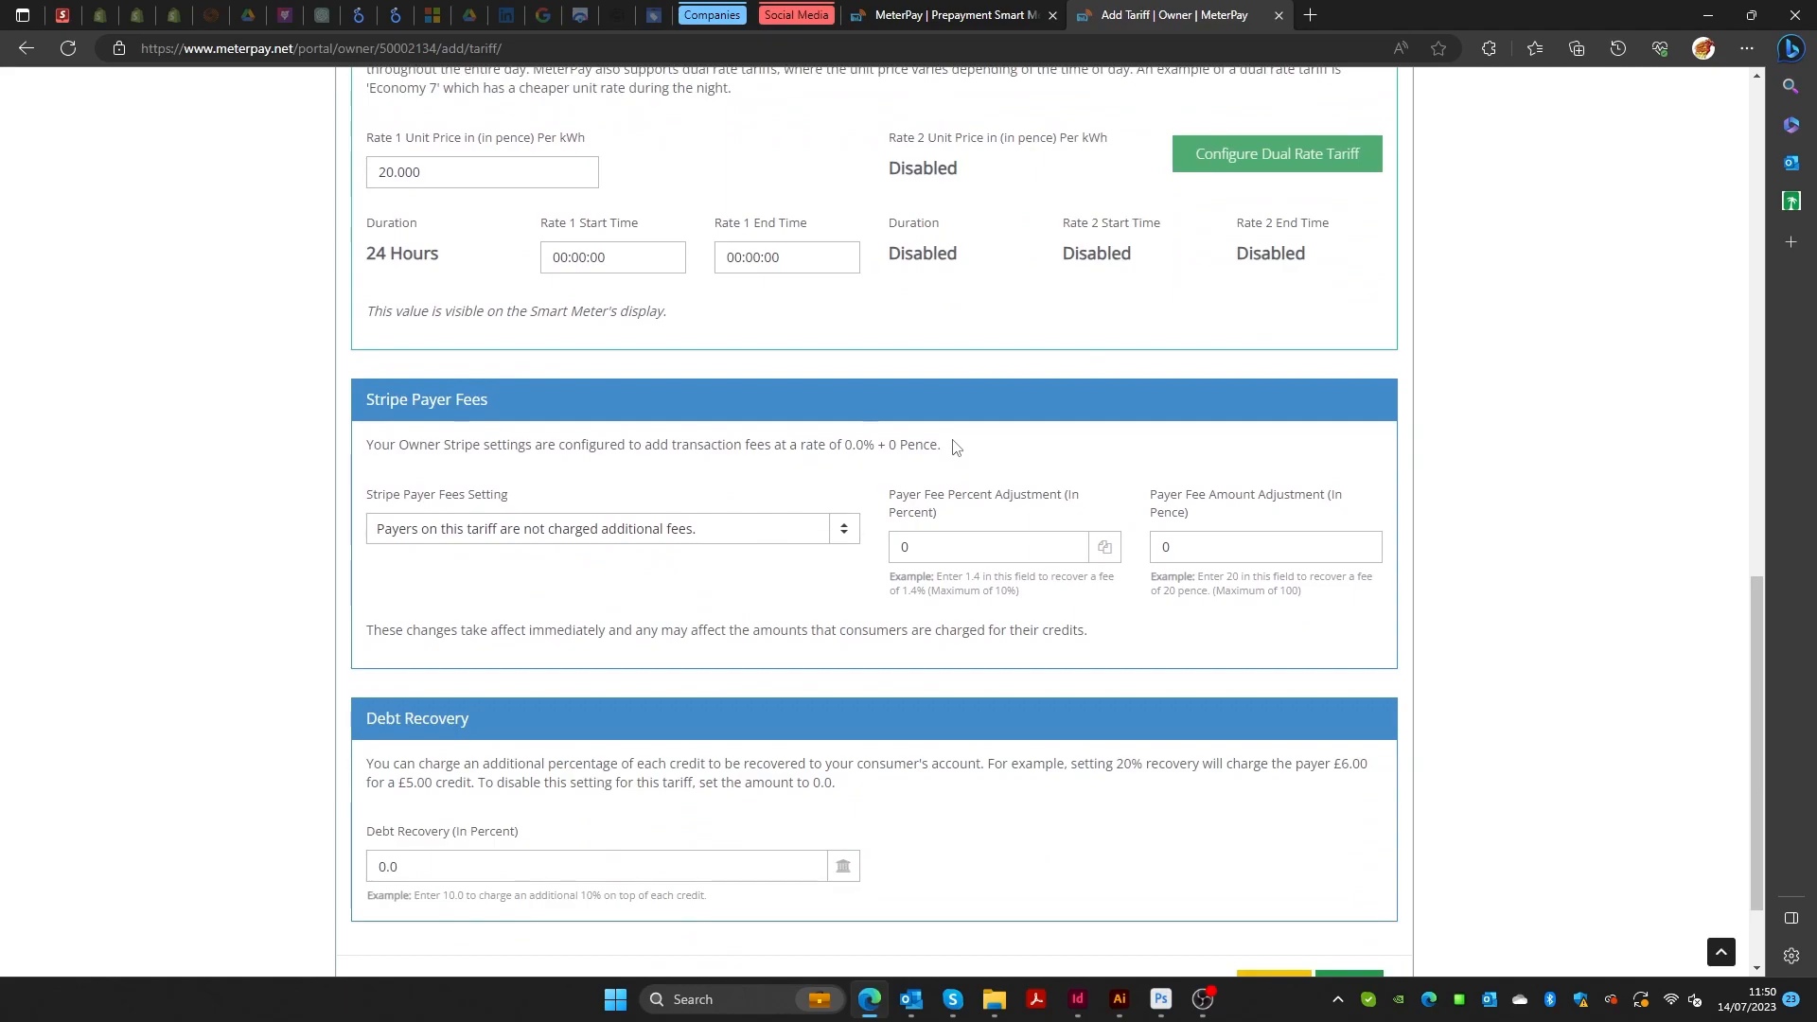
{"action": "scroll", "coordinate": [954, 447], "scroll_direction": "down", "scroll_amount": 2}
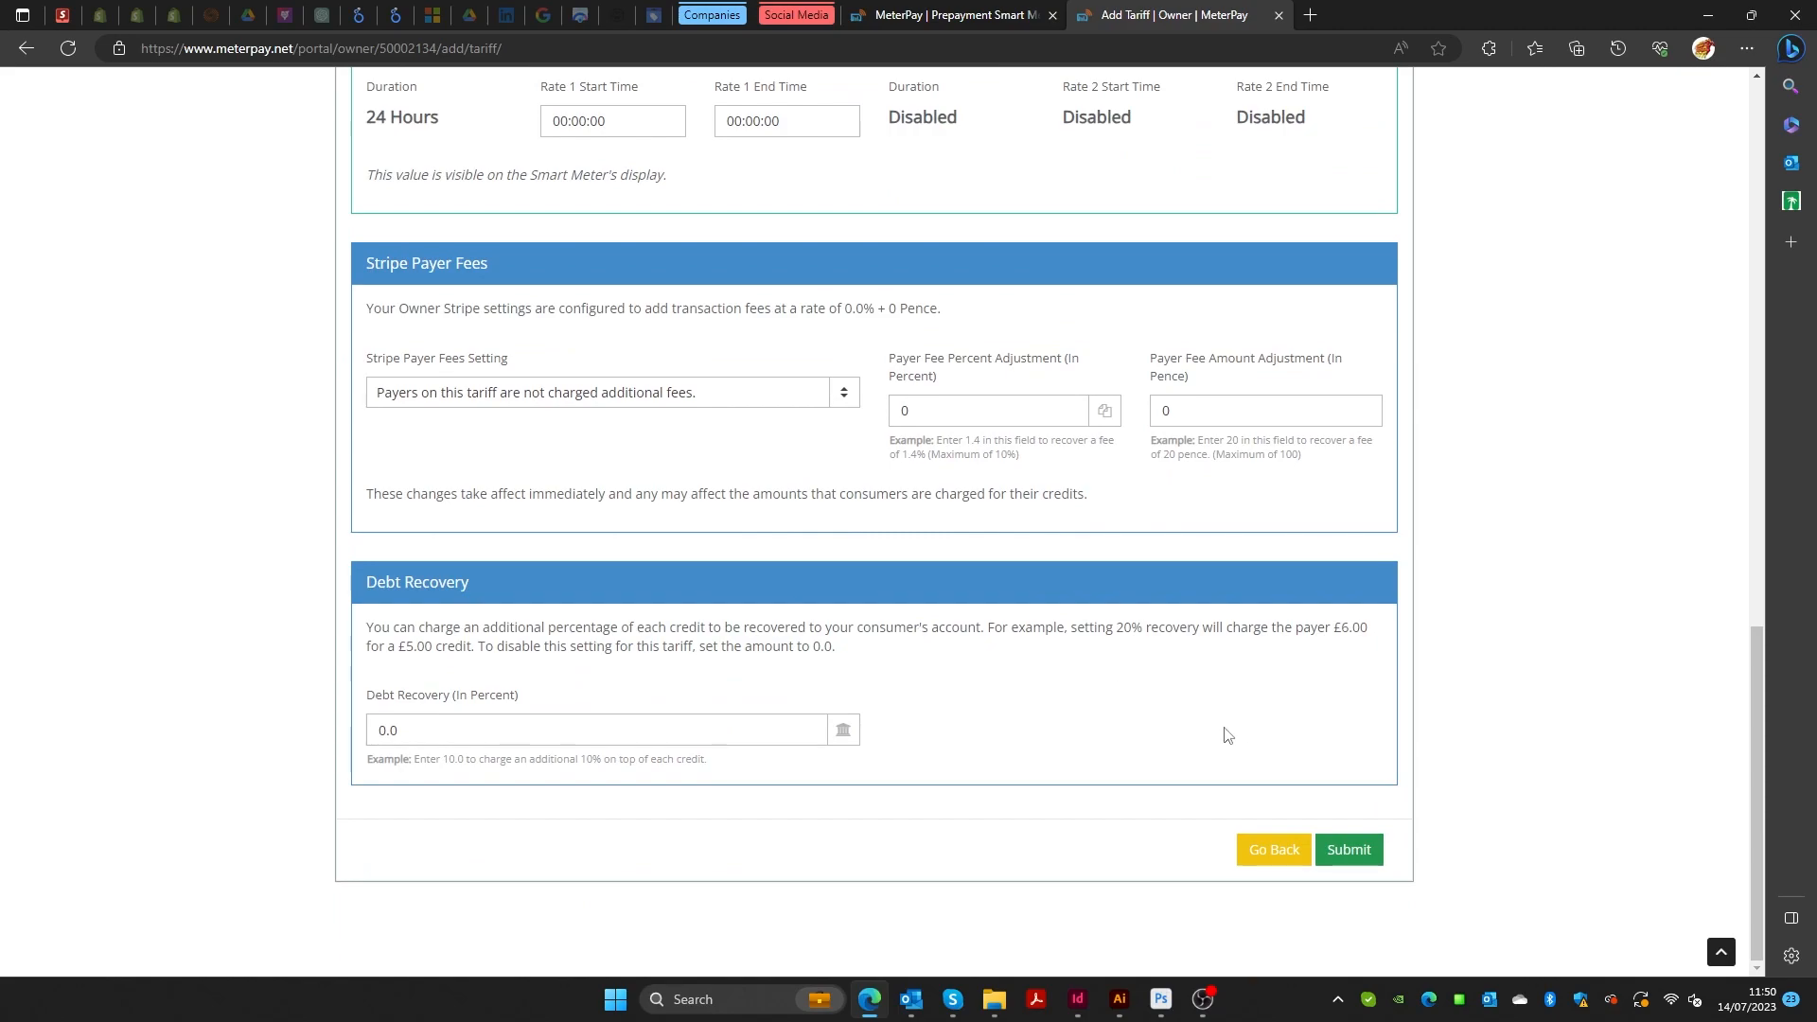
Submit Tariff 1 and check the success message on the tariffs list.
{"action": "left_click", "coordinate": [1370, 853]}
{"action": "scroll", "coordinate": [1373, 504], "scroll_direction": "down", "scroll_amount": 8}
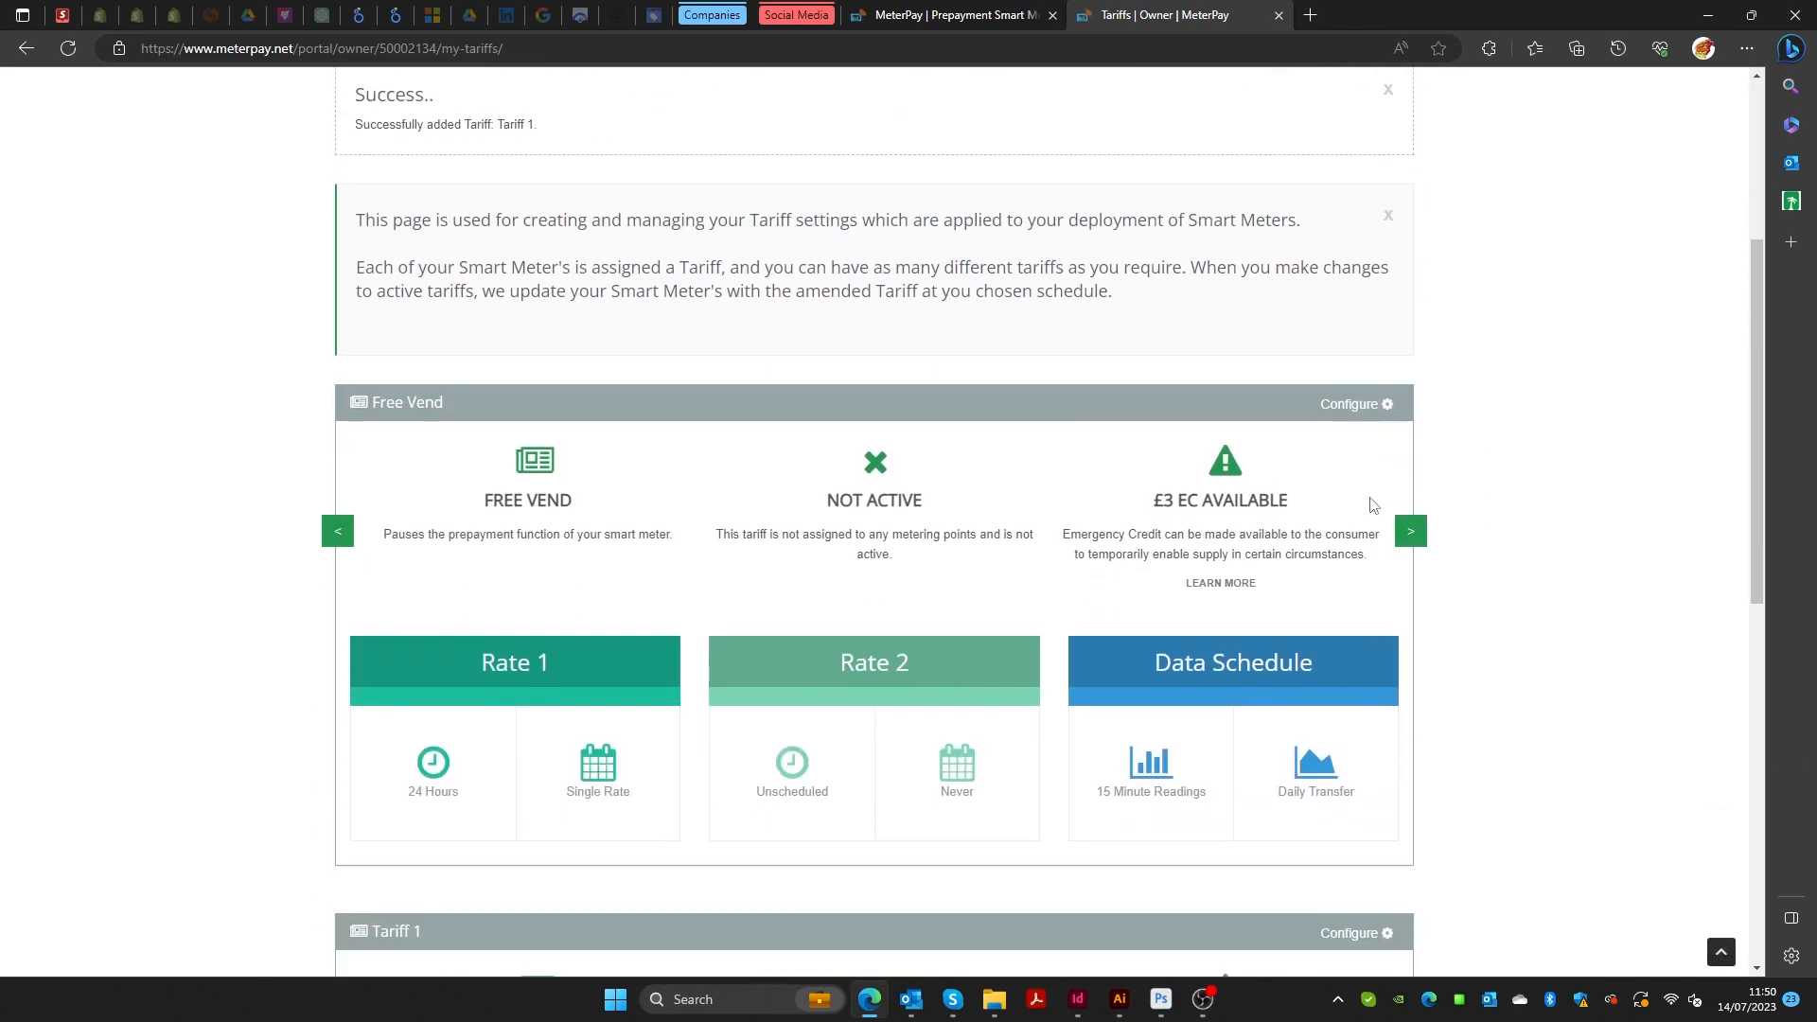
{"action": "scroll", "coordinate": [977, 624], "scroll_direction": "down", "scroll_amount": 3}
{"action": "scroll", "coordinate": [946, 629], "scroll_direction": "up", "scroll_amount": 6}
{"action": "scroll", "coordinate": [969, 632], "scroll_direction": "up", "scroll_amount": 6}
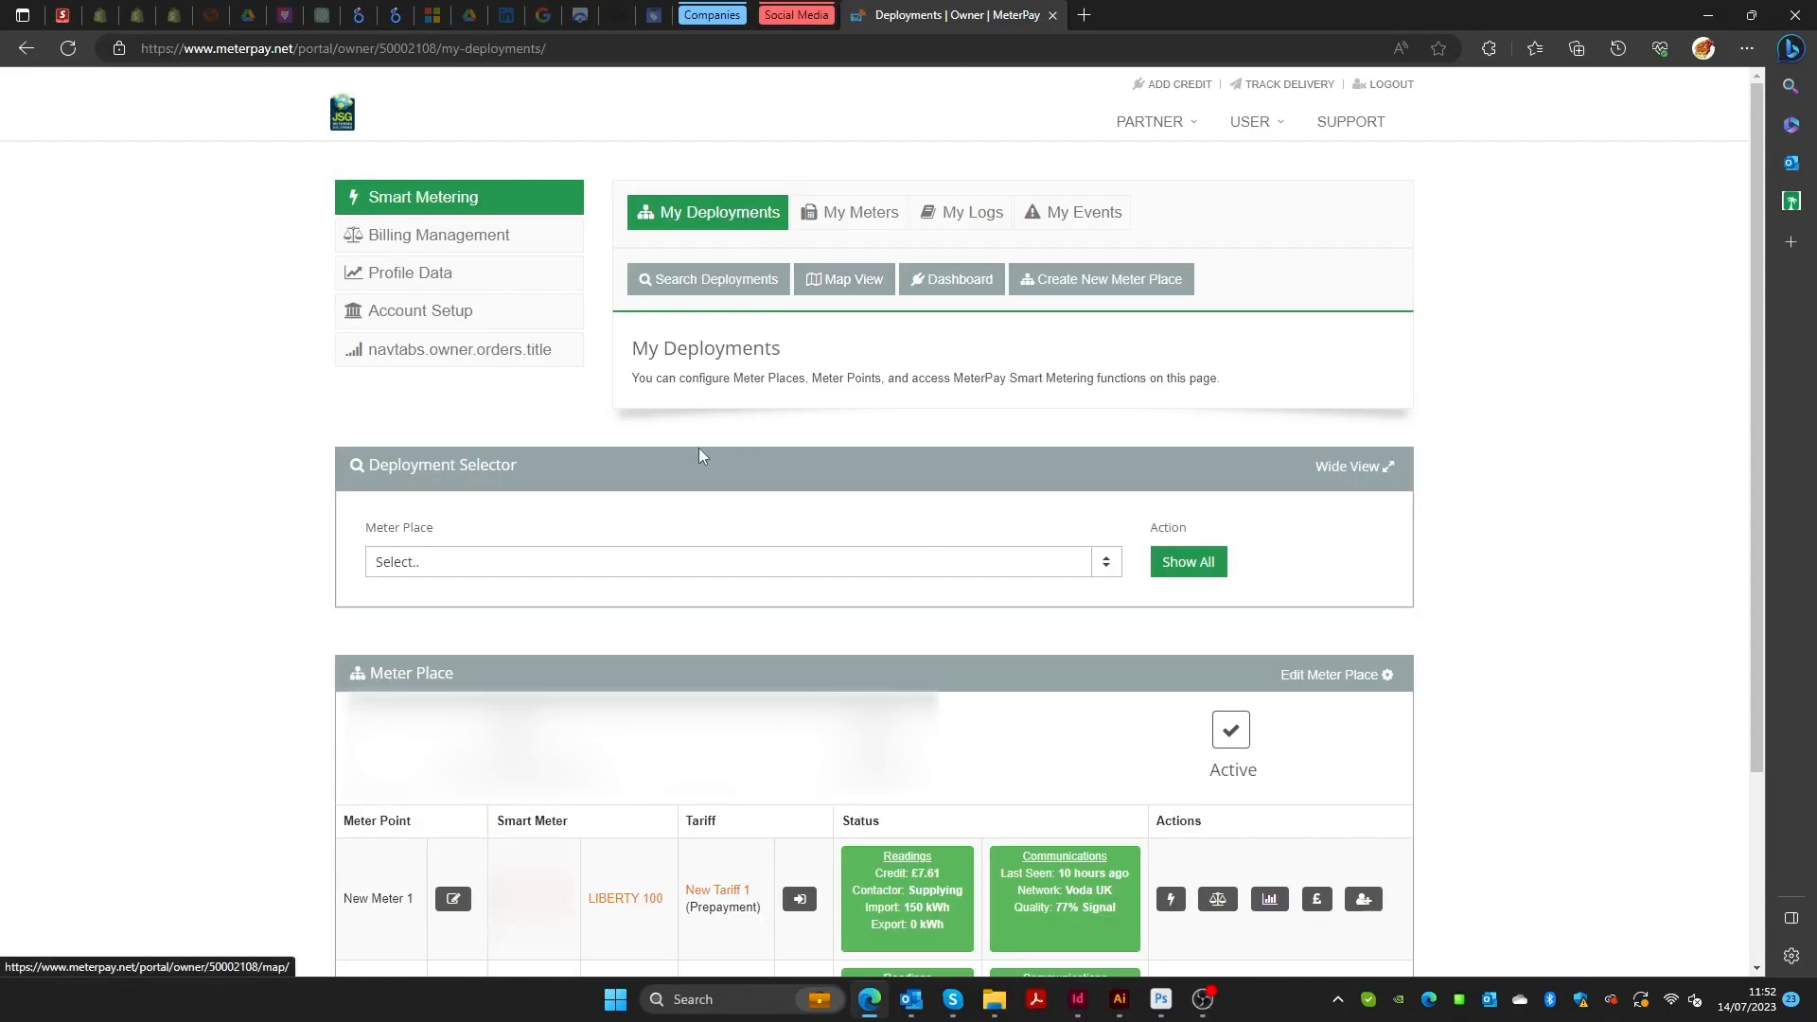
{"action": "scroll", "coordinate": [744, 445], "scroll_direction": "down", "scroll_amount": 3}
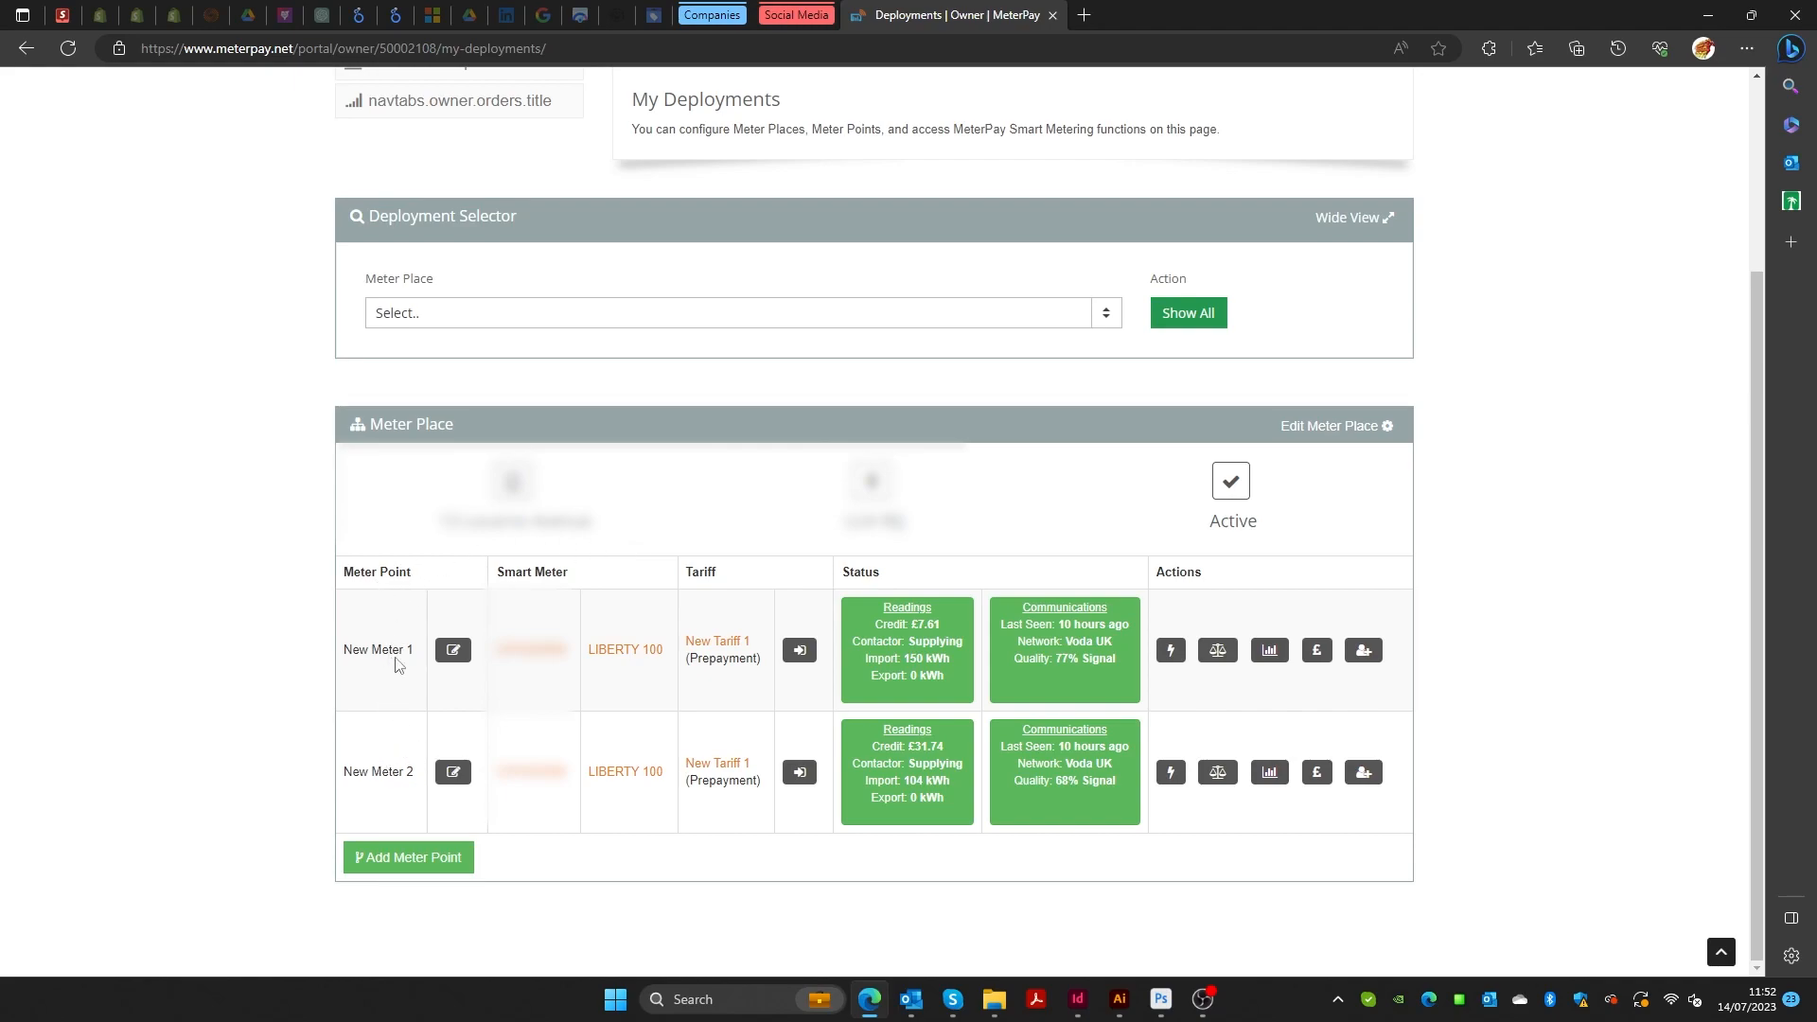
{"action": "left_click", "coordinate": [455, 653]}
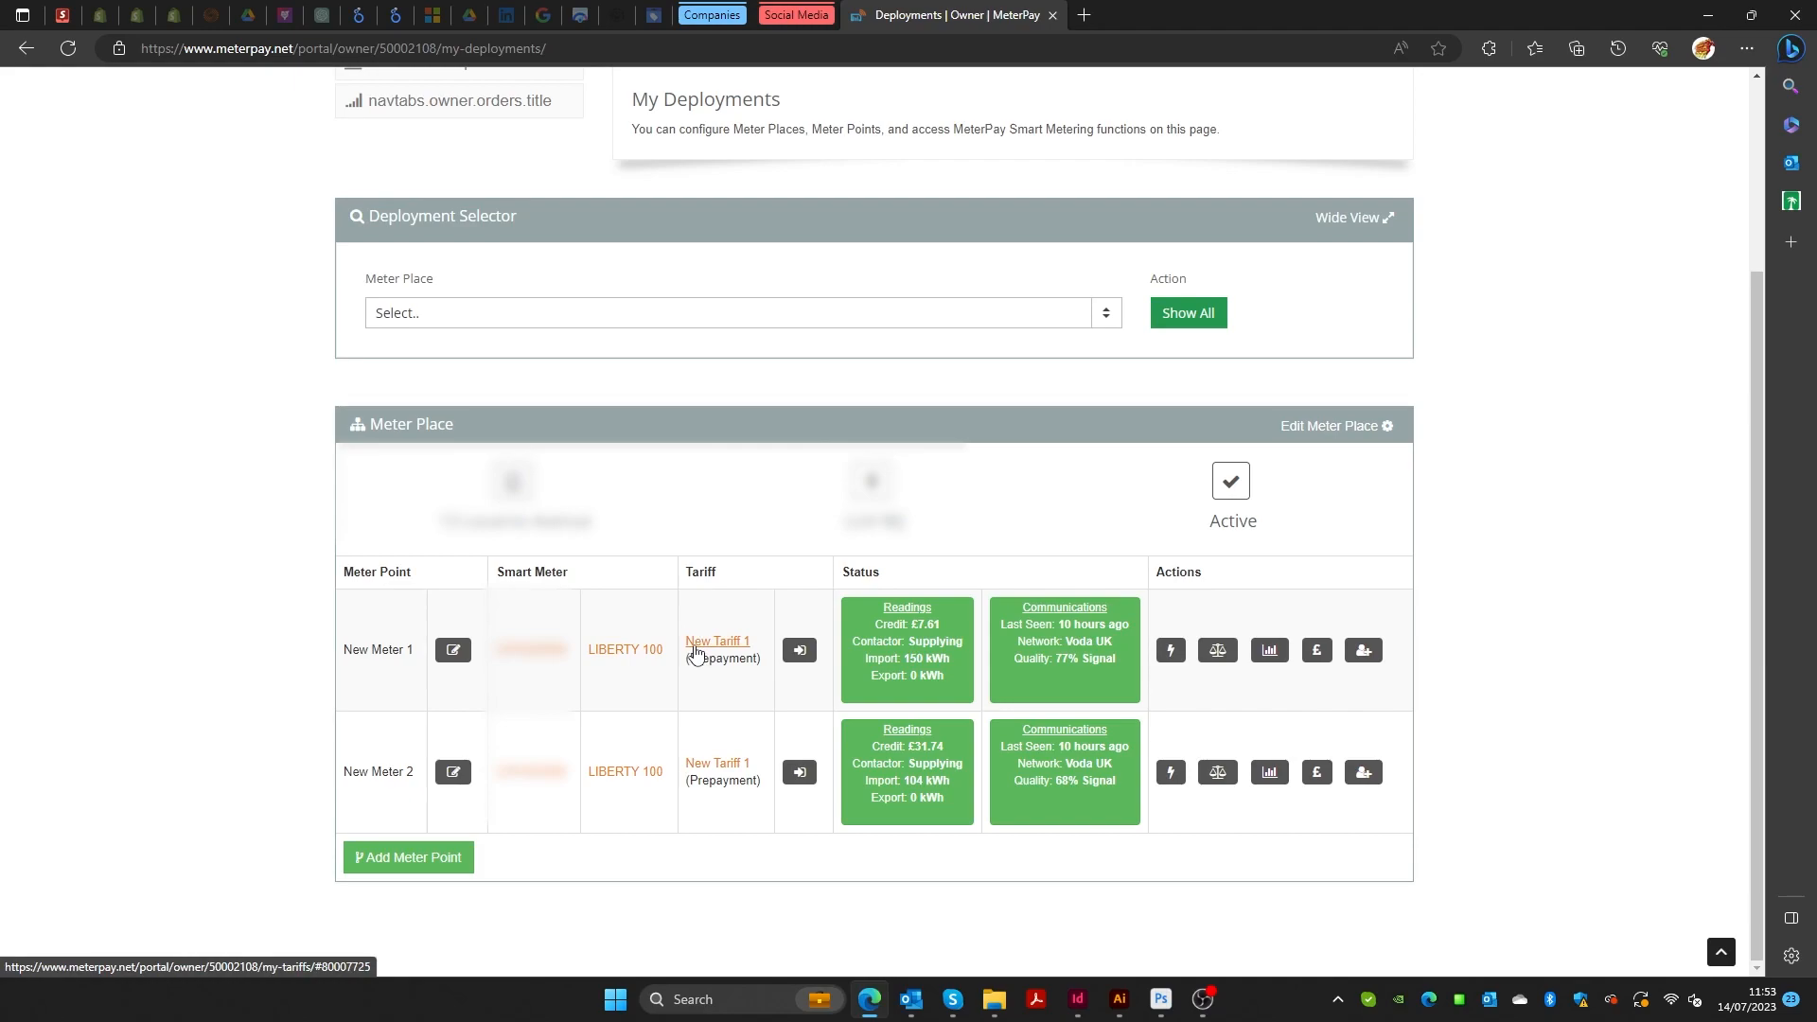
Check New Meter 1's available tariffs, then close tariff assignment without changing it.
{"action": "left_click", "coordinate": [800, 651]}
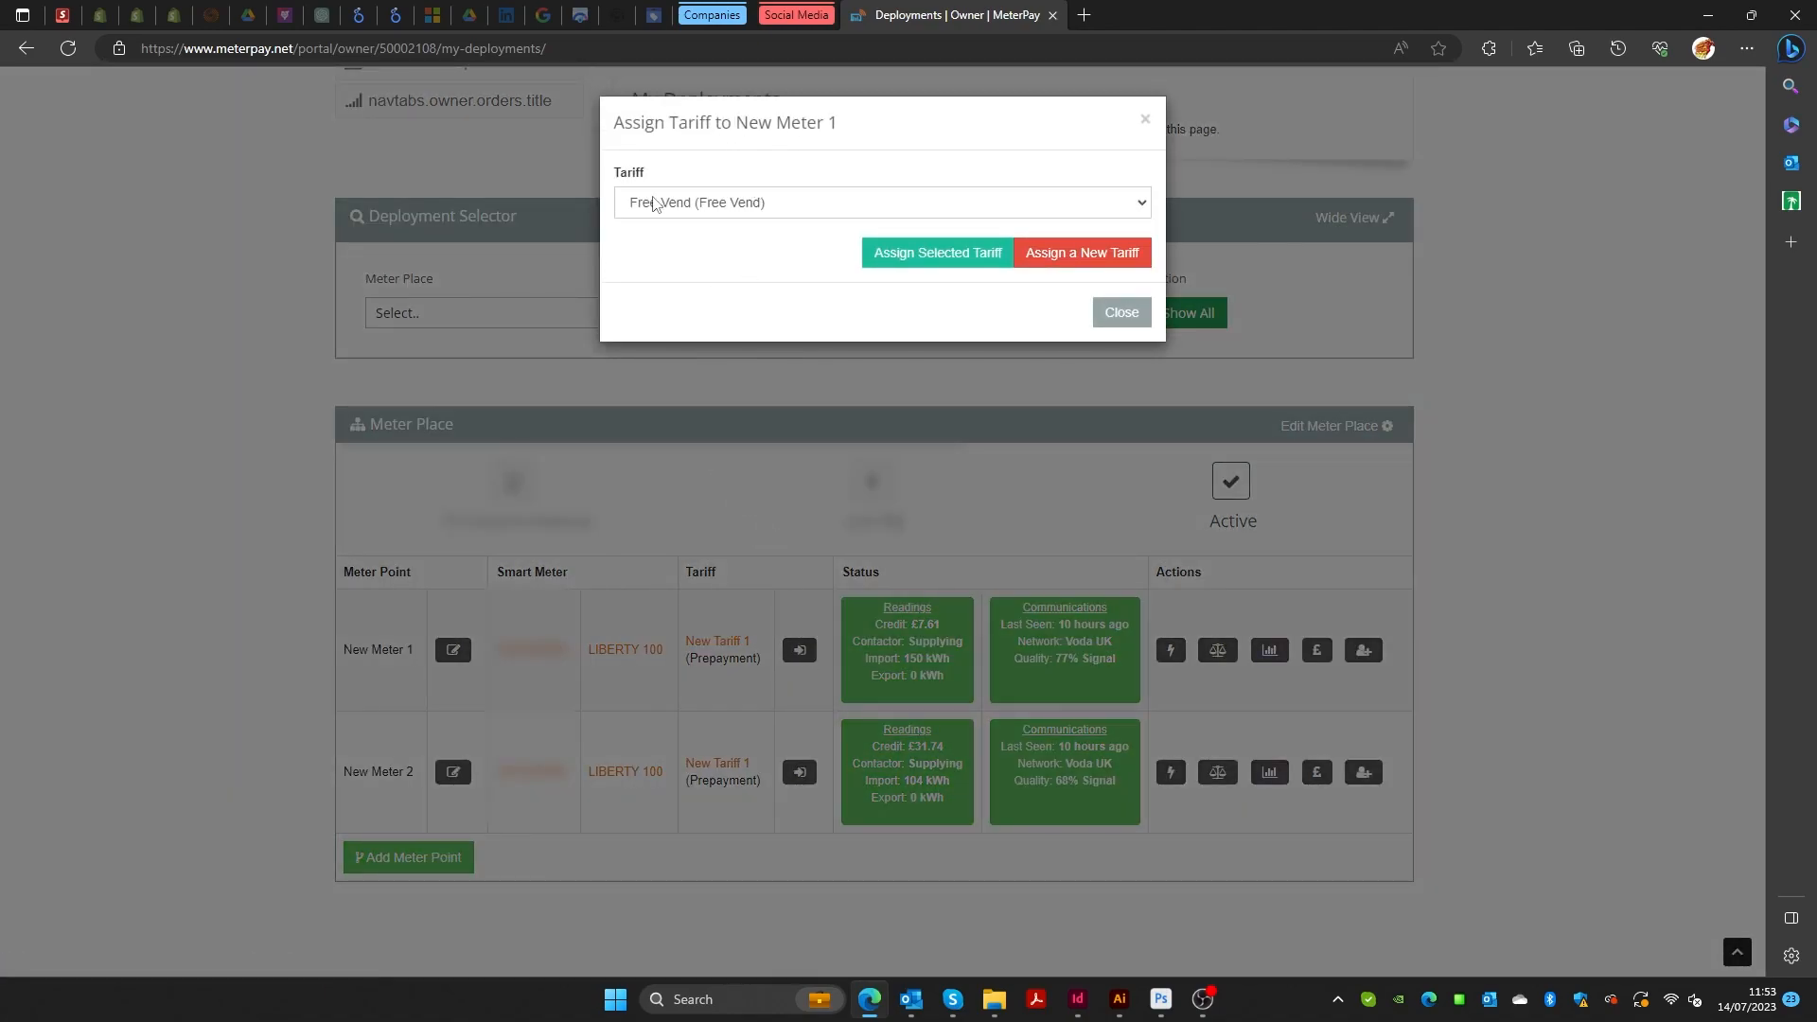
{"action": "left_click", "coordinate": [1133, 206]}
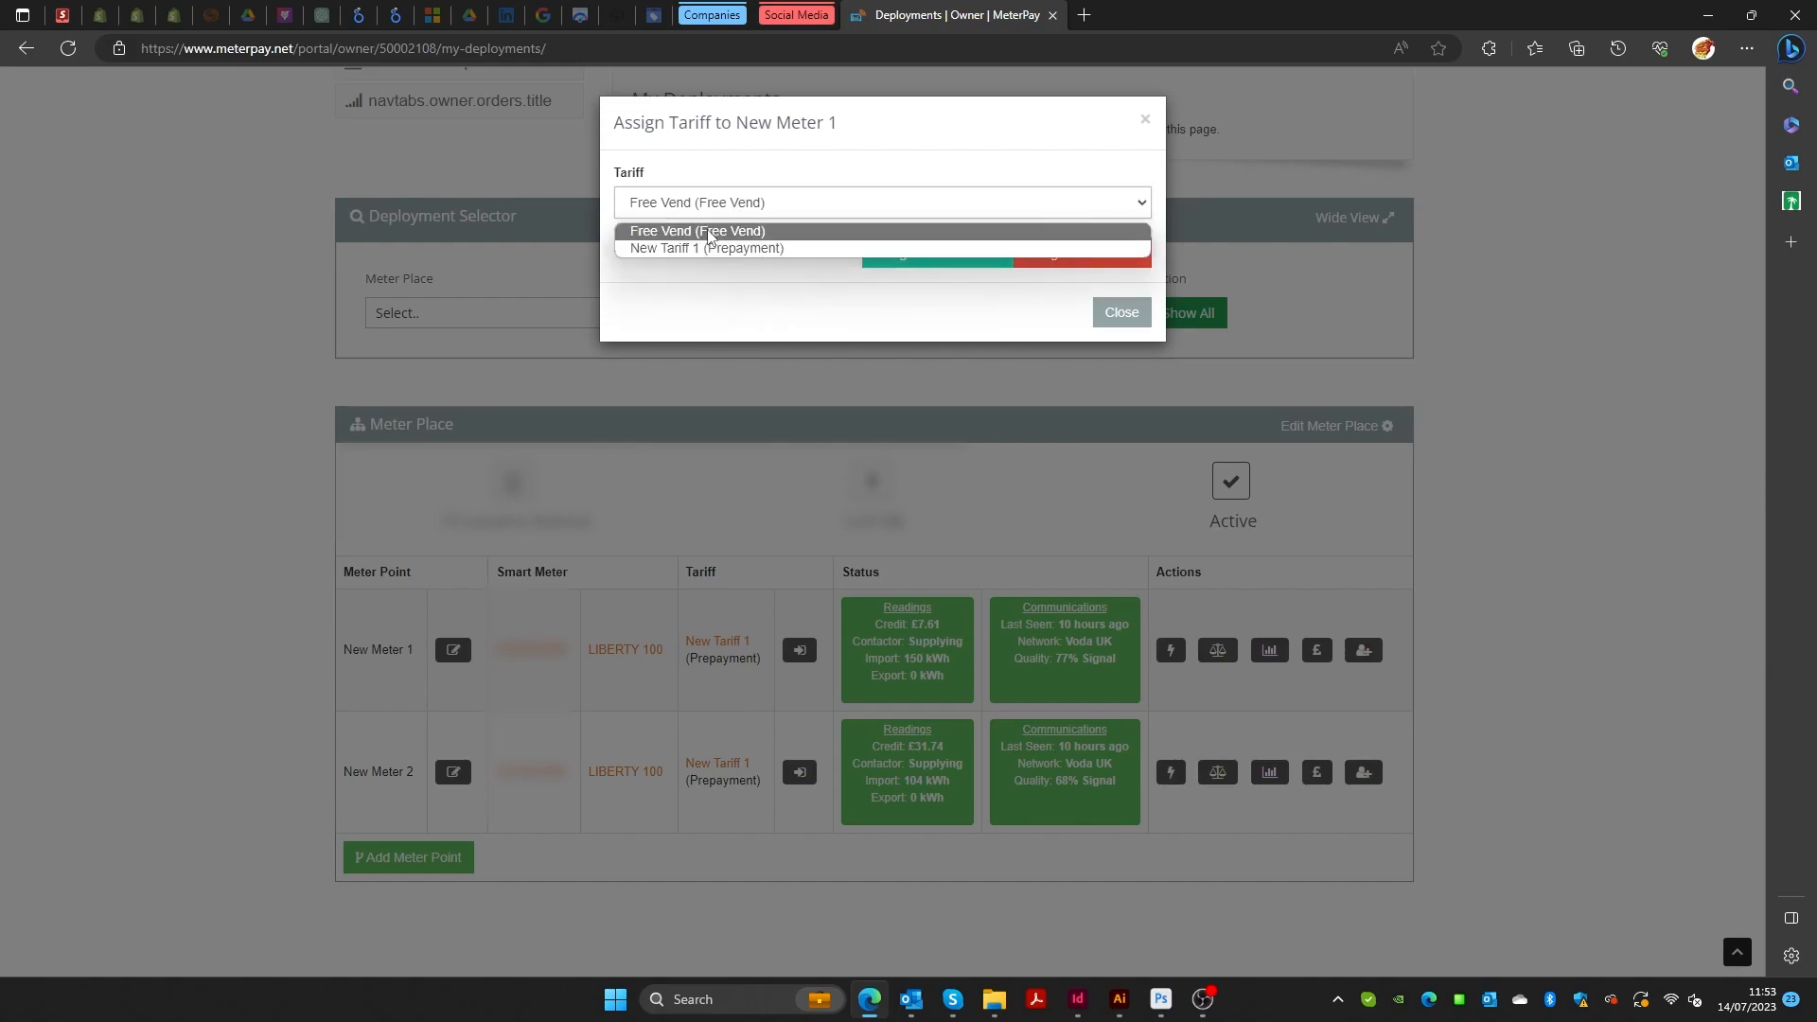
{"action": "left_click", "coordinate": [732, 288]}
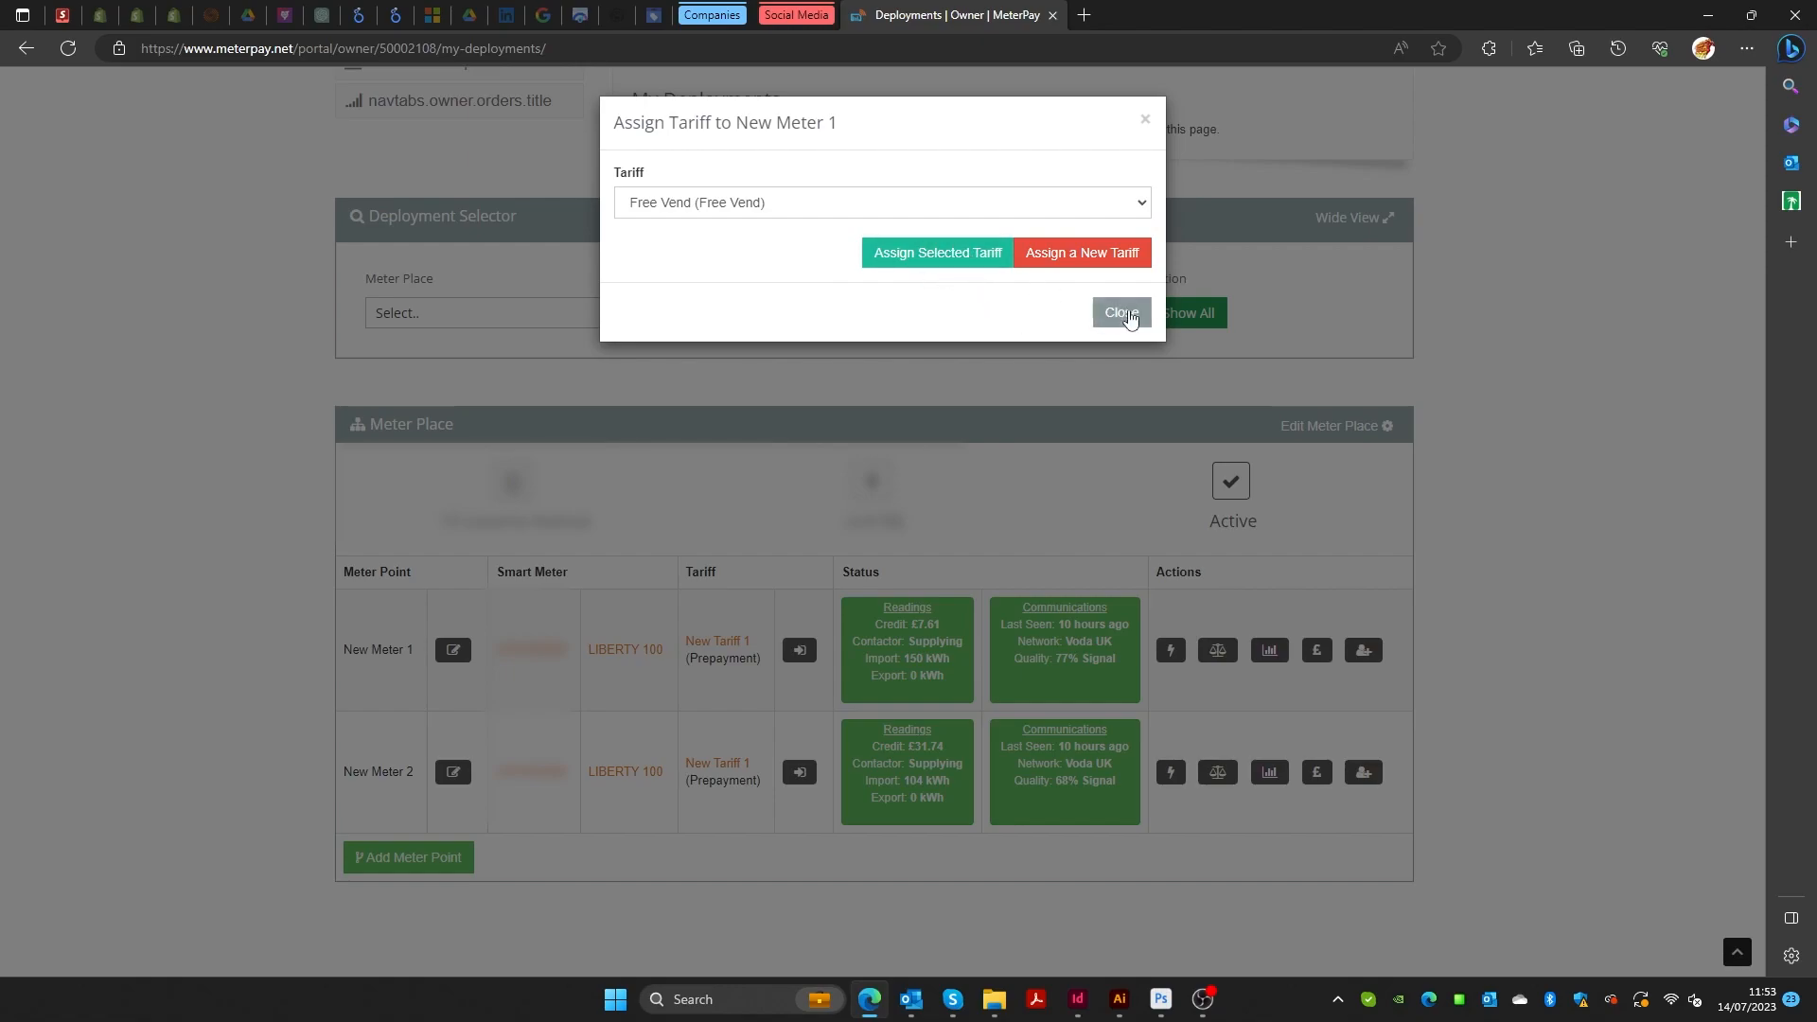
{"action": "left_click", "coordinate": [1124, 314]}
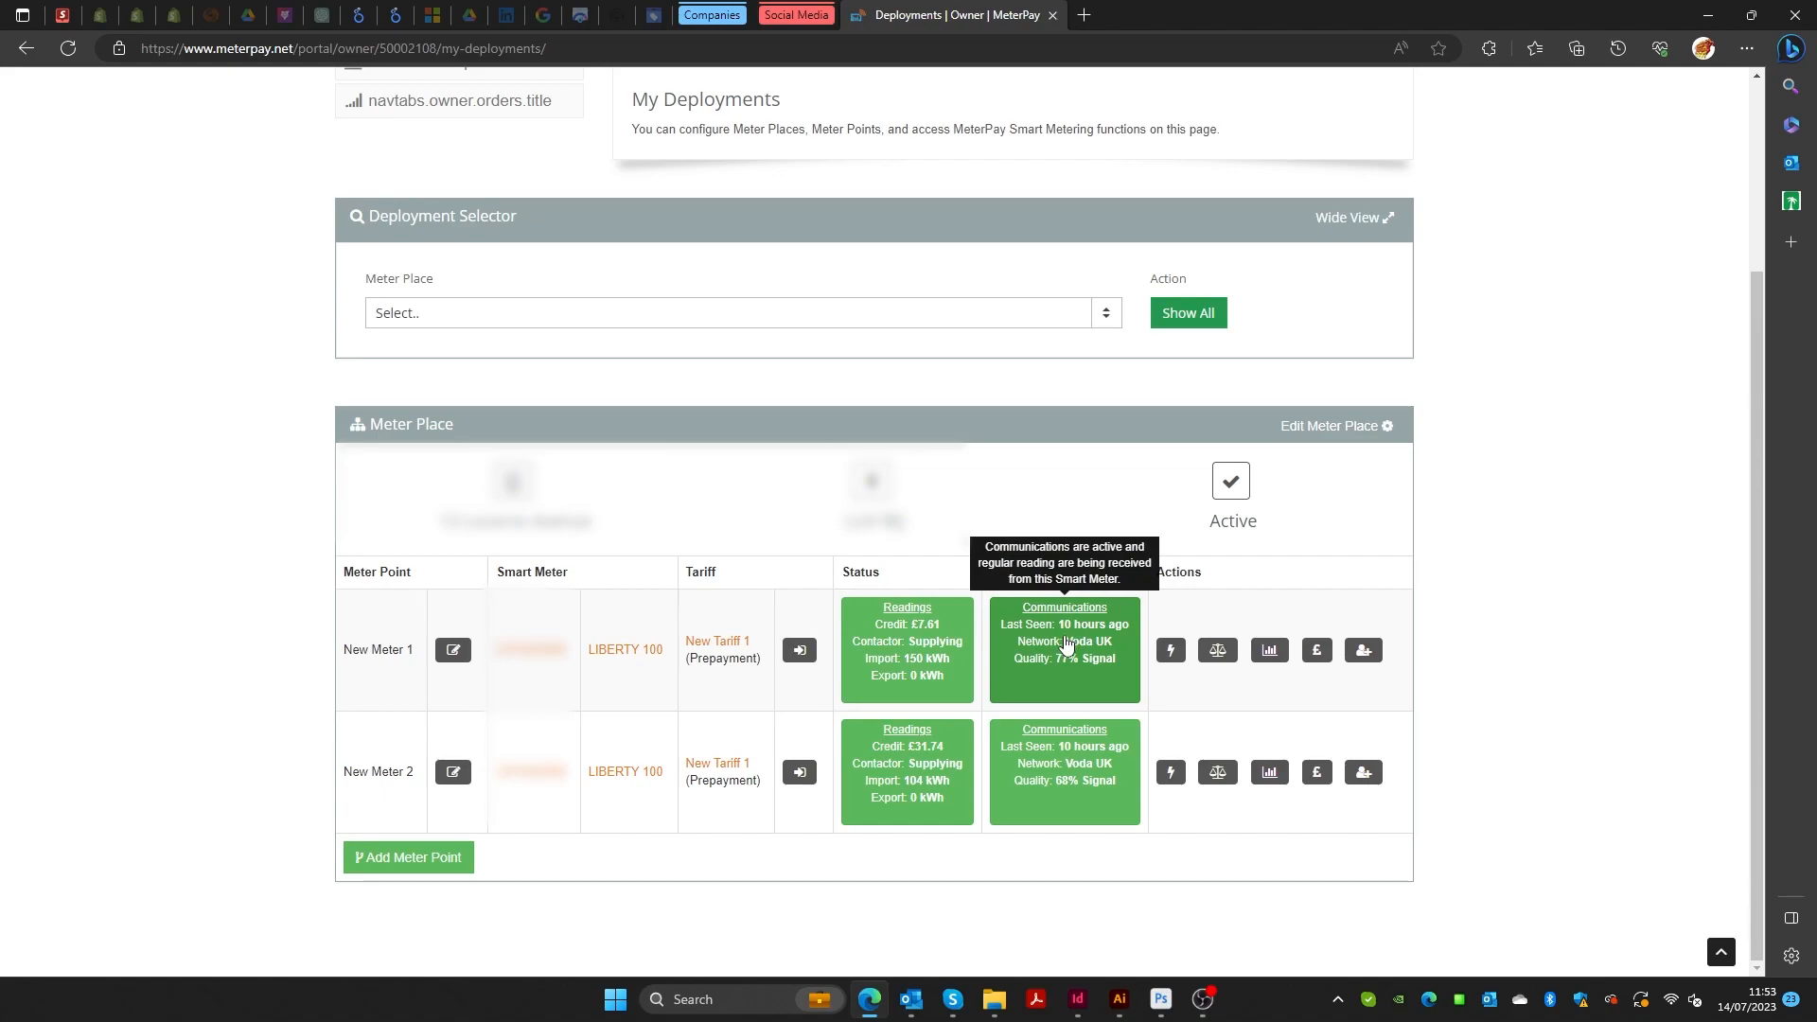
{"action": "left_click_drag", "start_coordinate": [1221, 579], "coordinate": [1156, 580]}
{"action": "left_click", "coordinate": [1156, 579]}
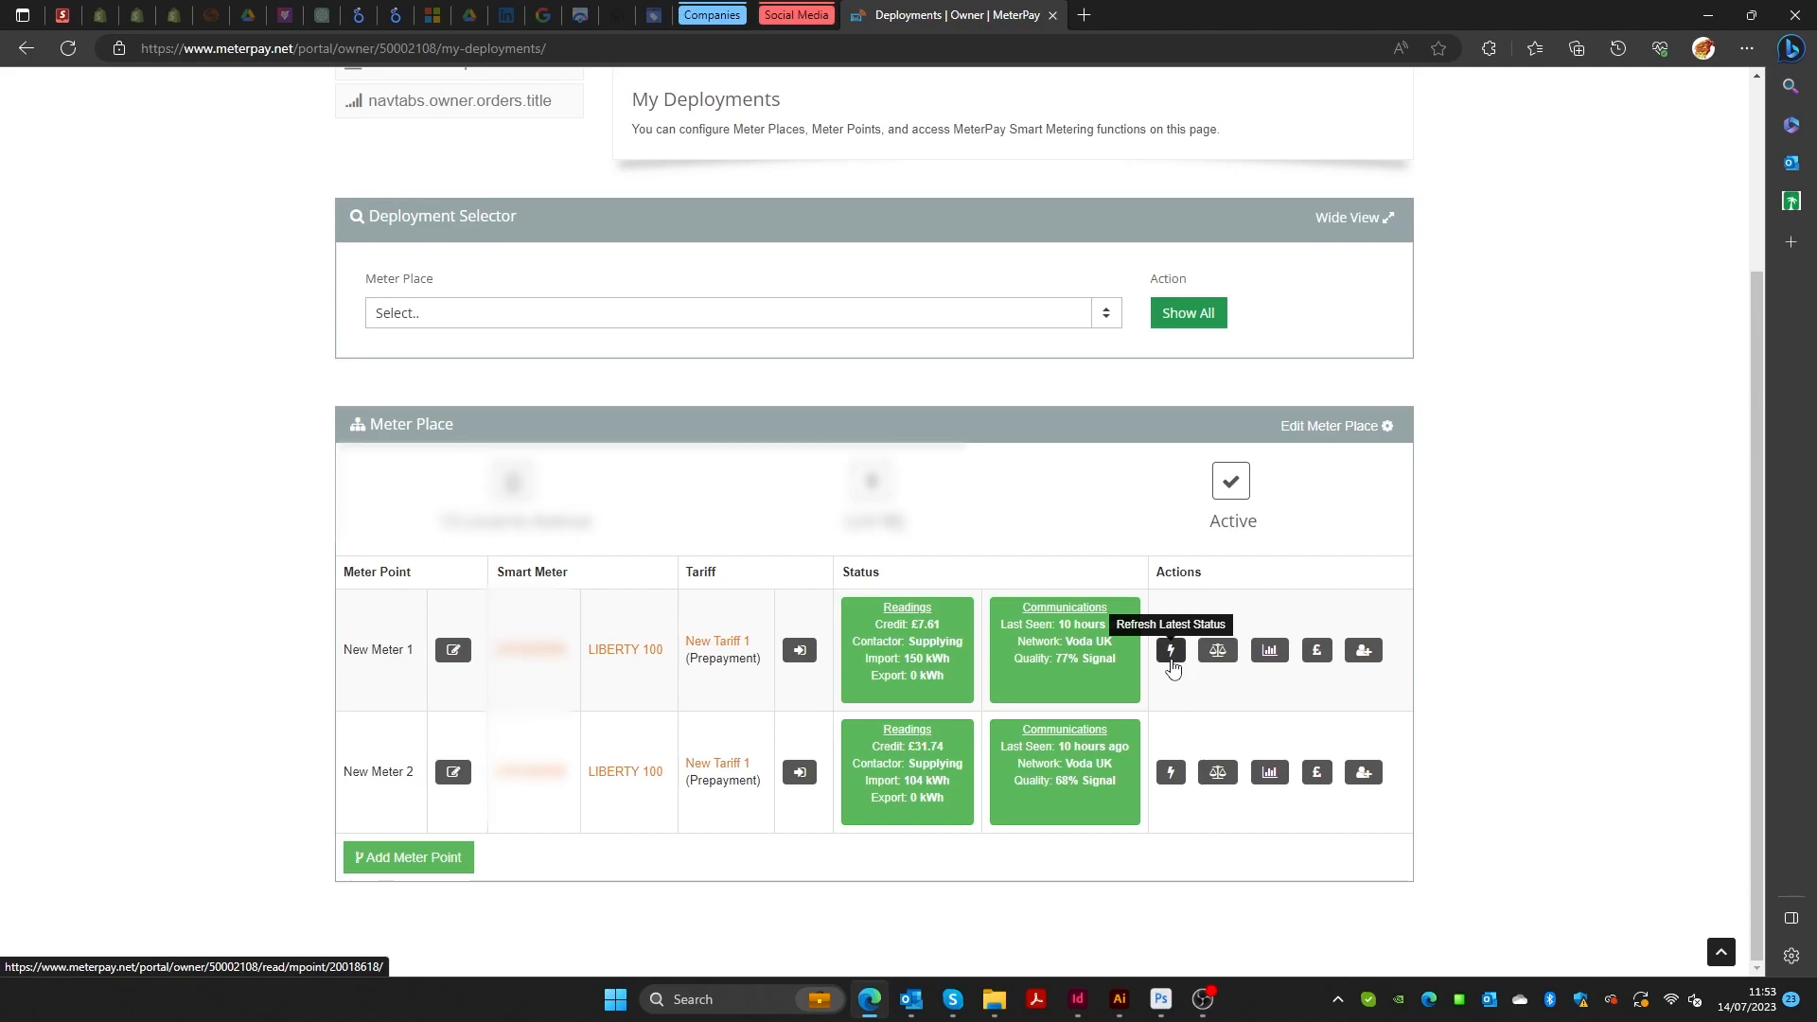
{"action": "left_click", "coordinate": [1228, 662]}
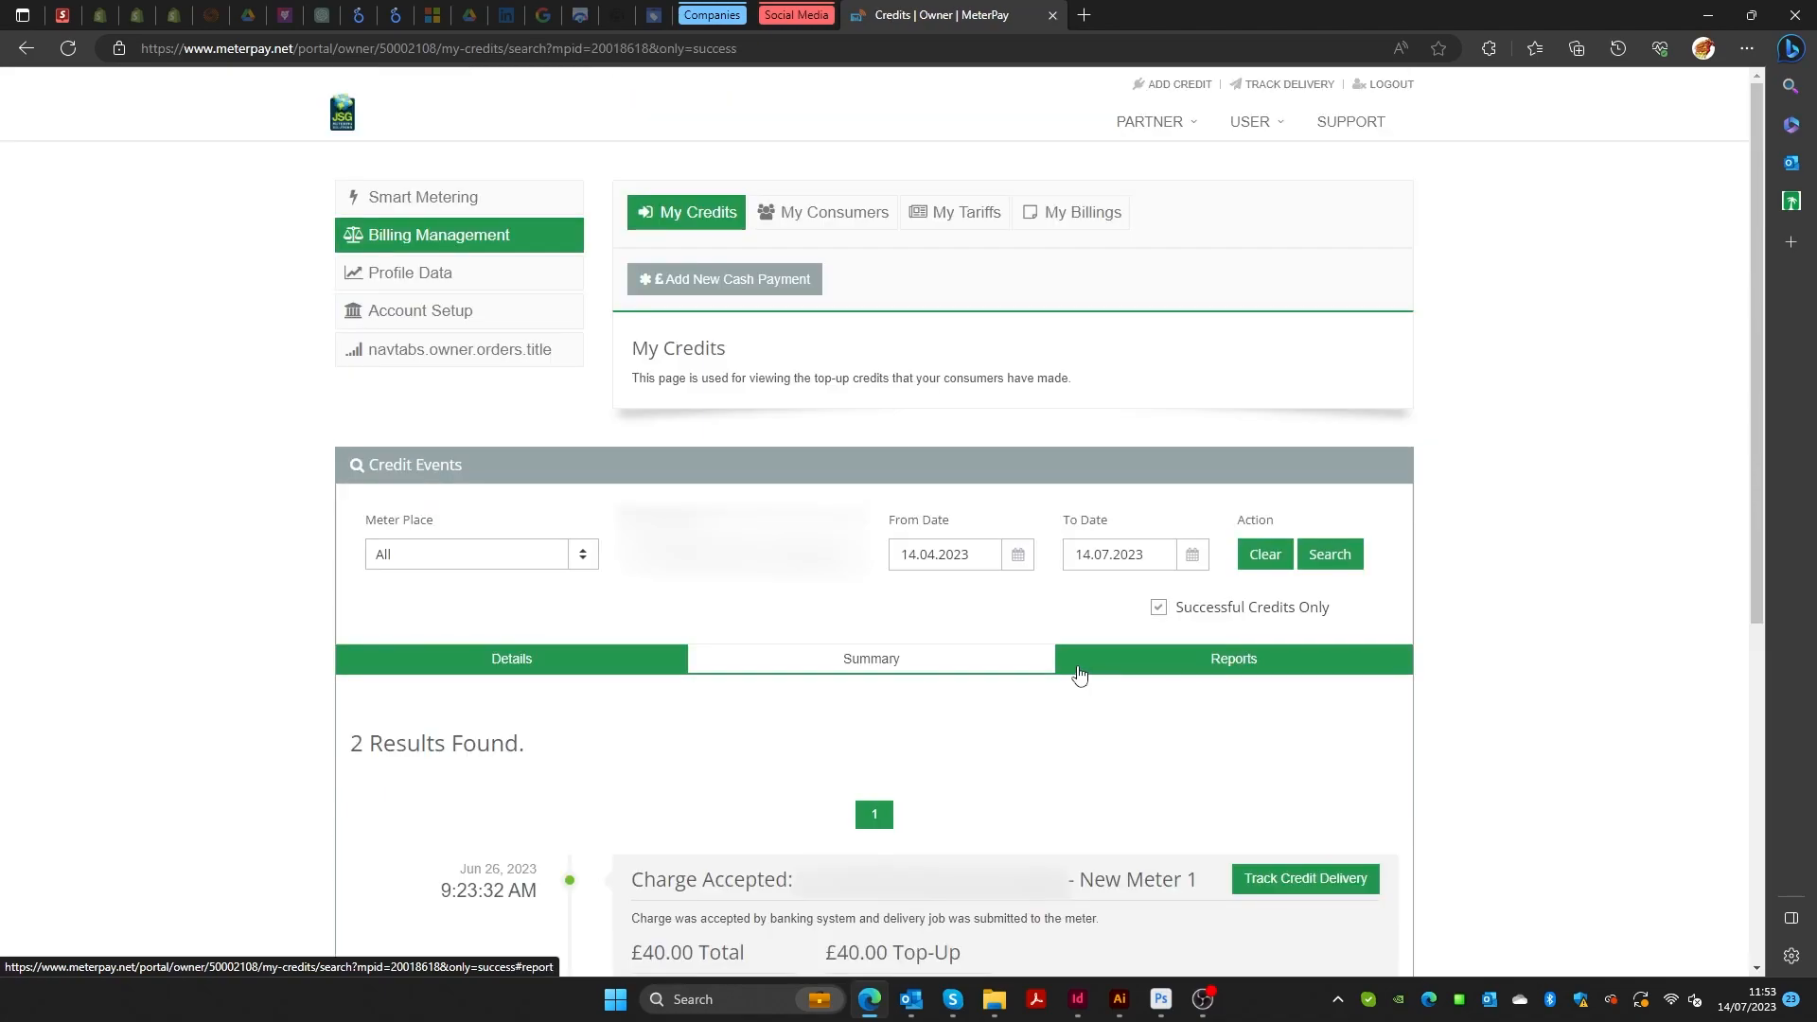
{"action": "scroll", "coordinate": [1534, 641], "scroll_direction": "down", "scroll_amount": 5}
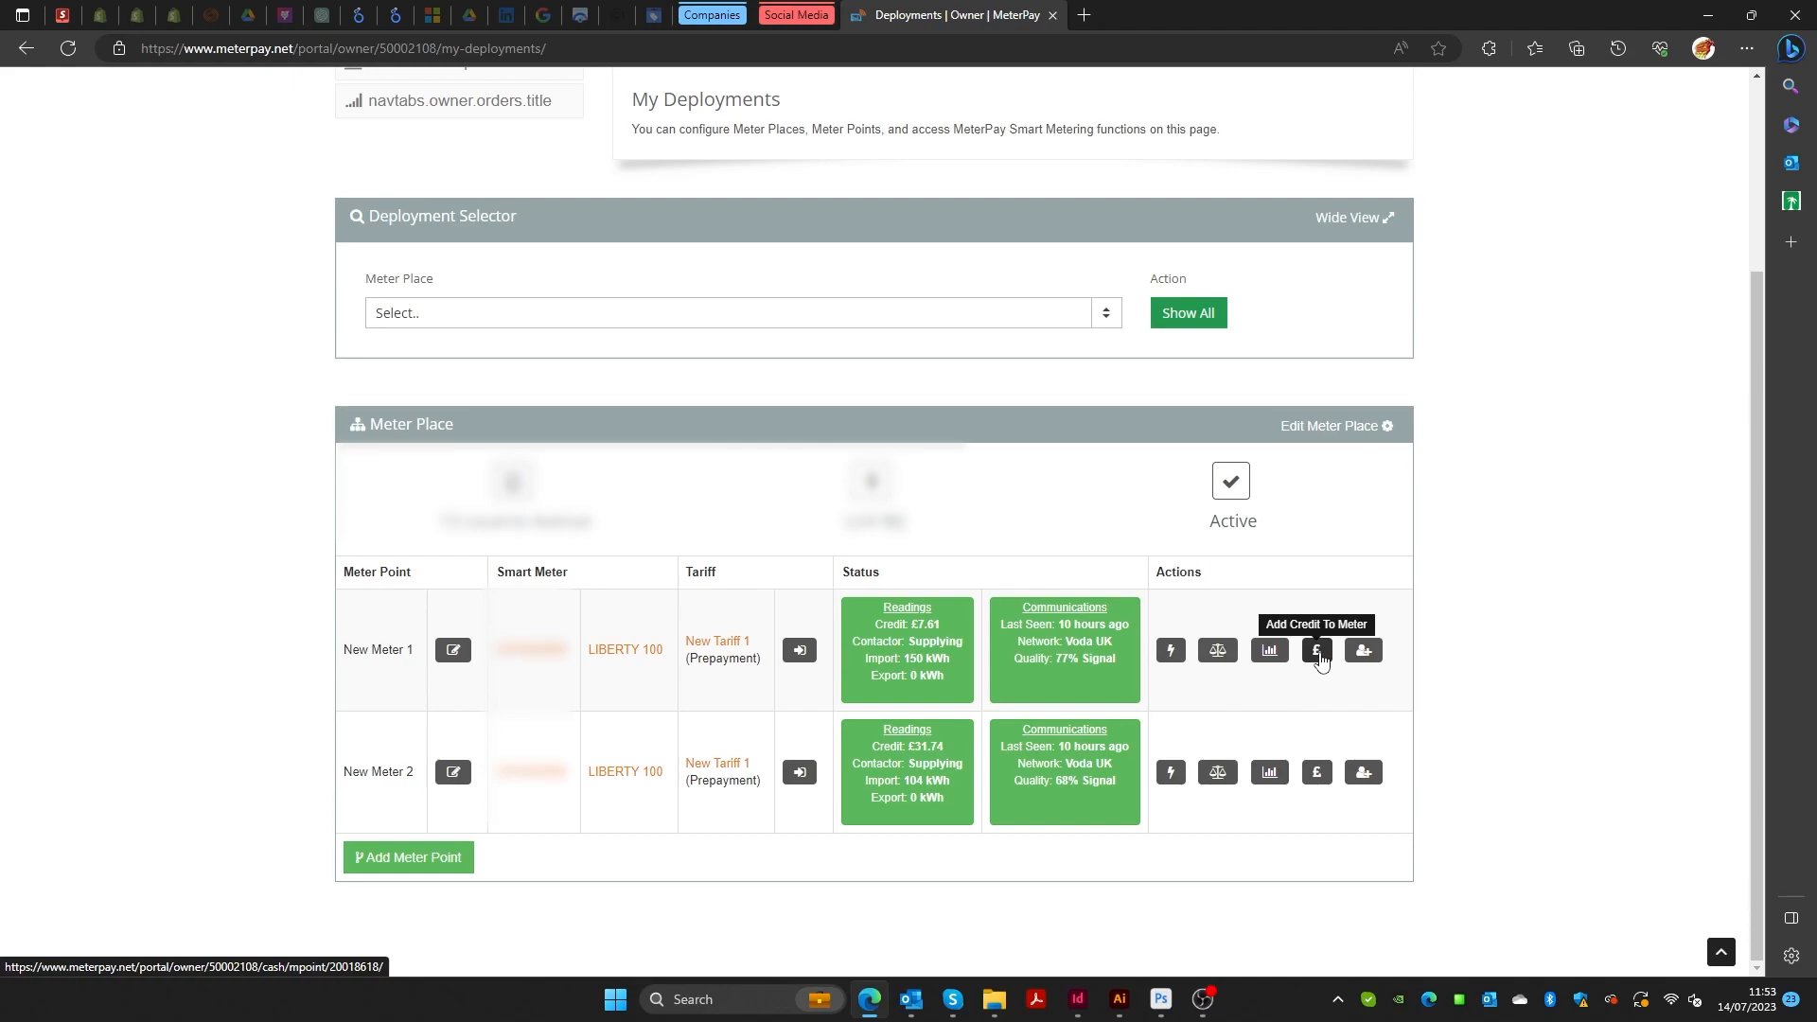
Open New Meter 1's add-credit form and enter the description 'tenant paid in cash'.
{"action": "left_click", "coordinate": [1316, 650]}
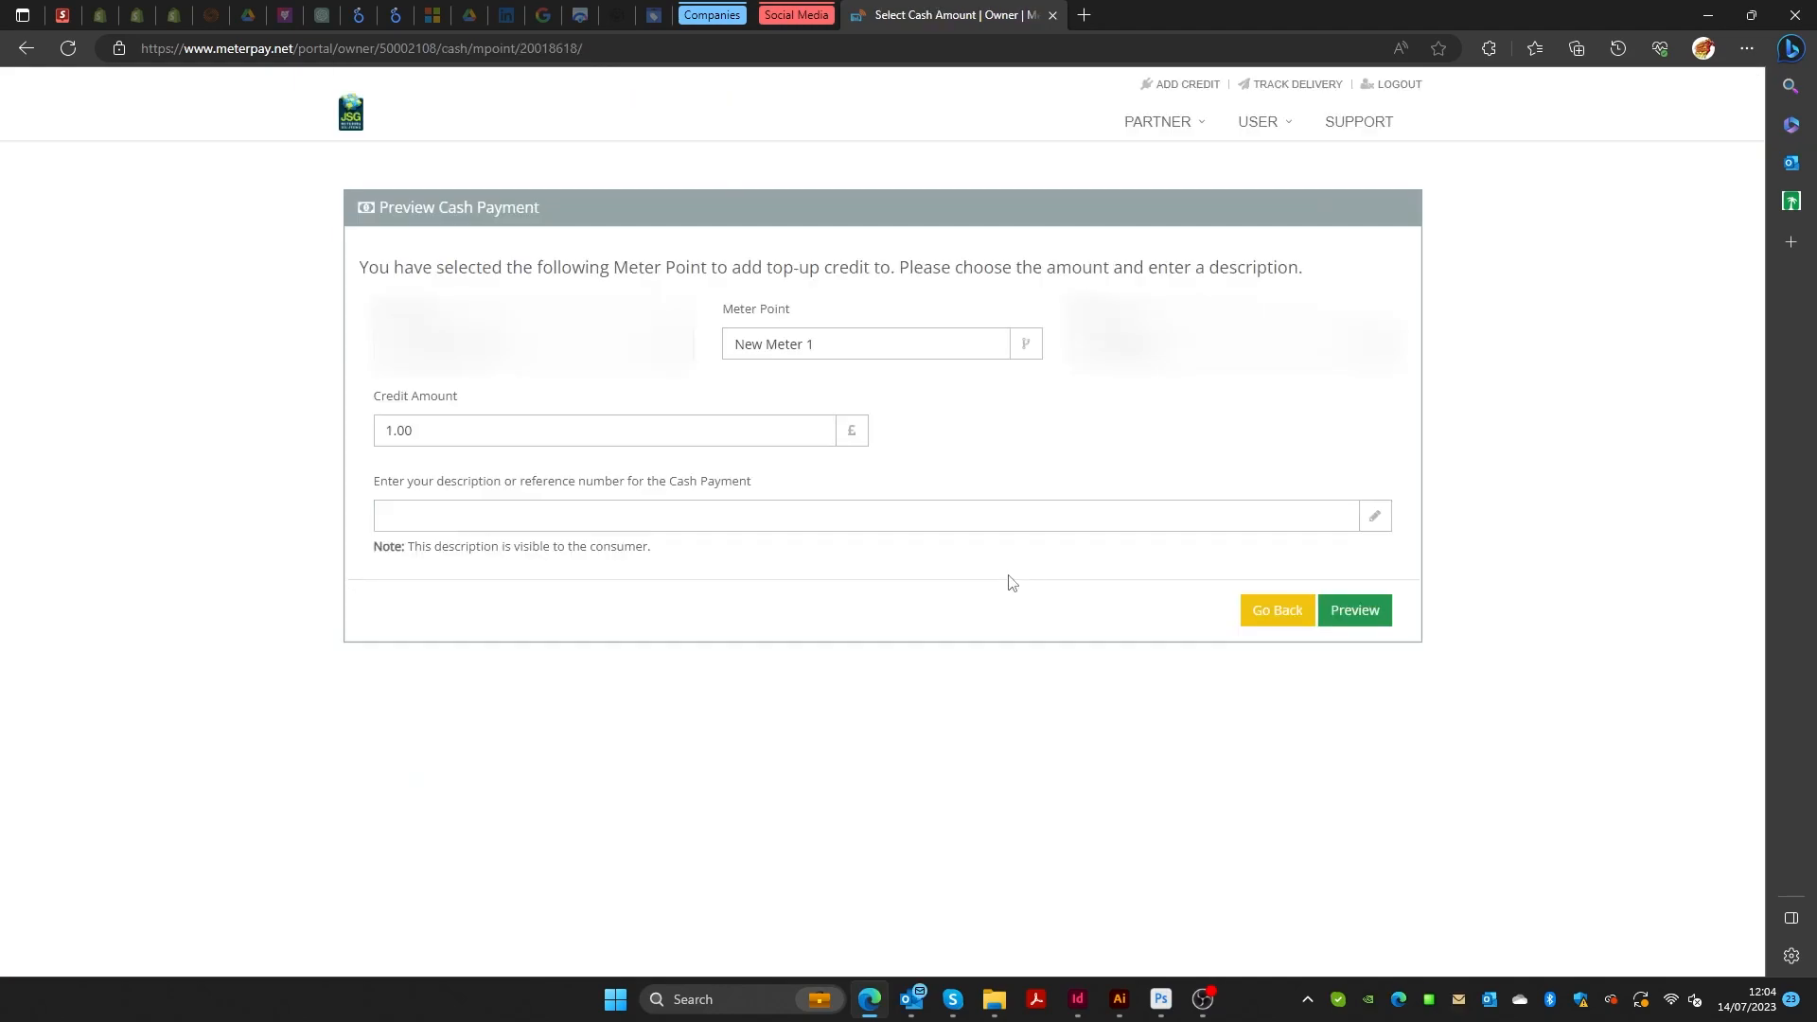
{"action": "left_click", "coordinate": [617, 429]}
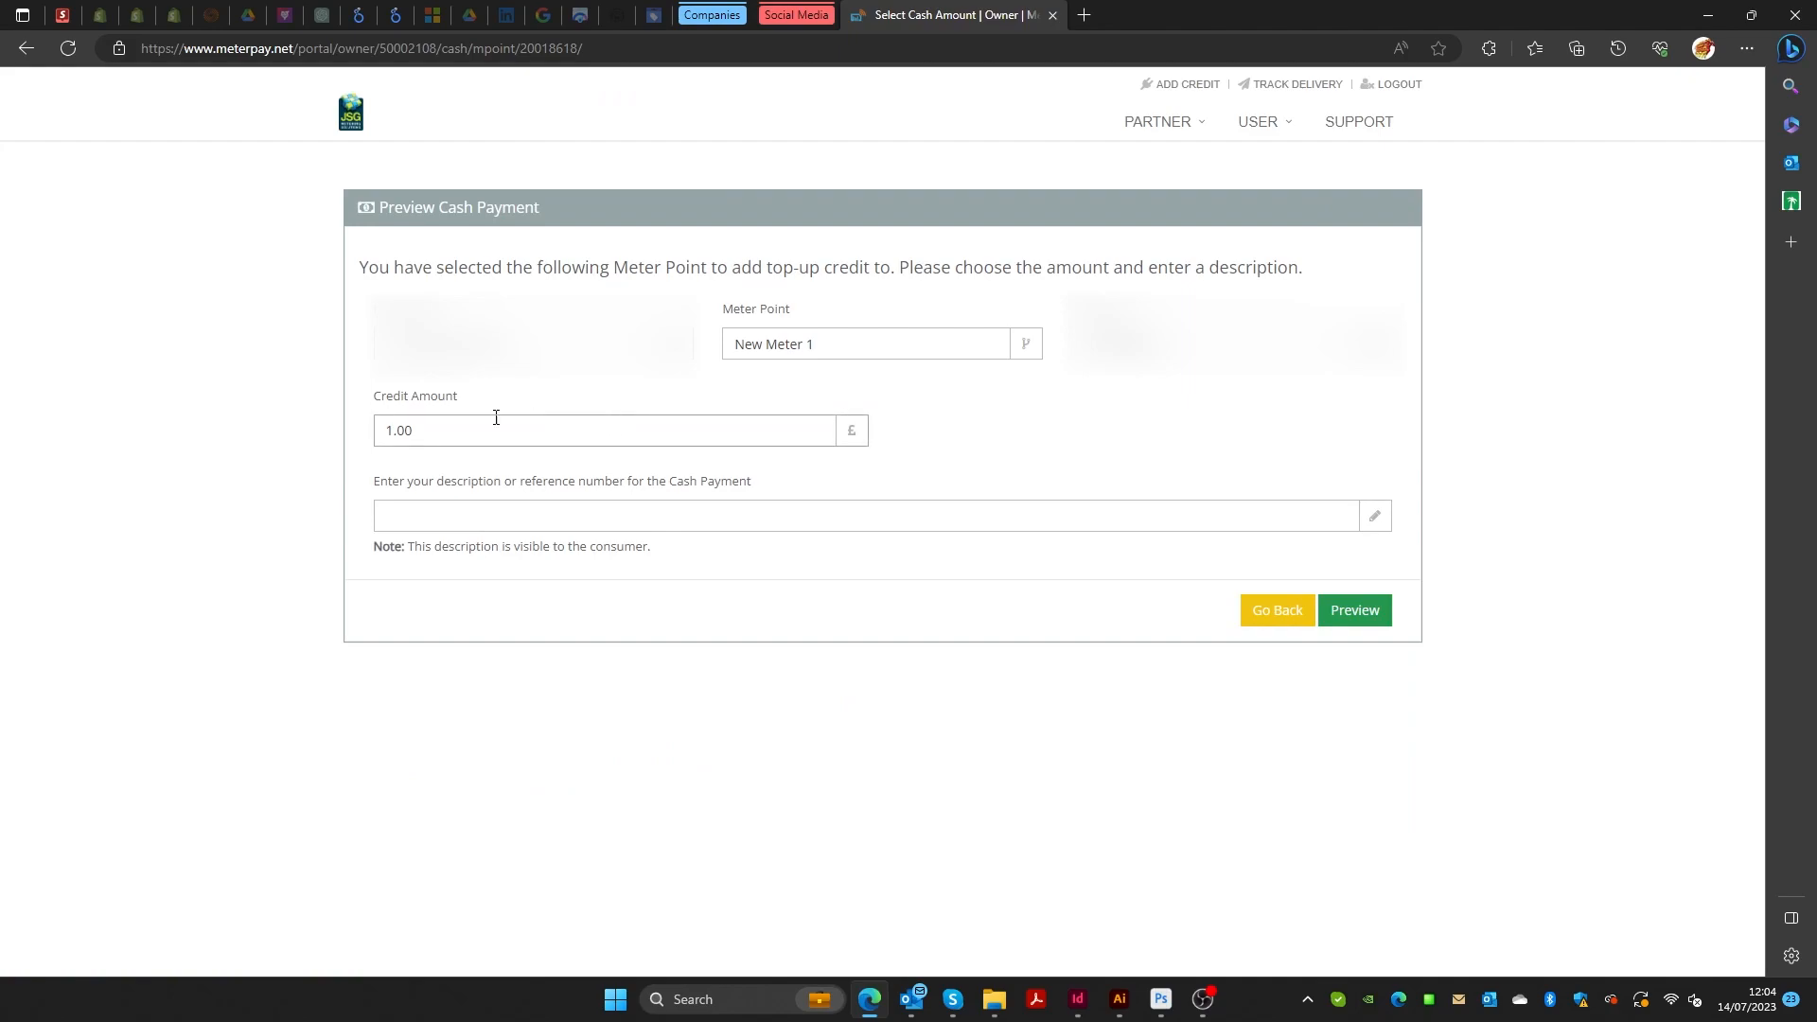
{"action": "left_click_drag", "start_coordinate": [430, 426], "coordinate": [366, 433]}
{"action": "left_click", "coordinate": [434, 426]}
{"action": "double_click", "coordinate": [423, 431]}
{"action": "left_click", "coordinate": [466, 508]}
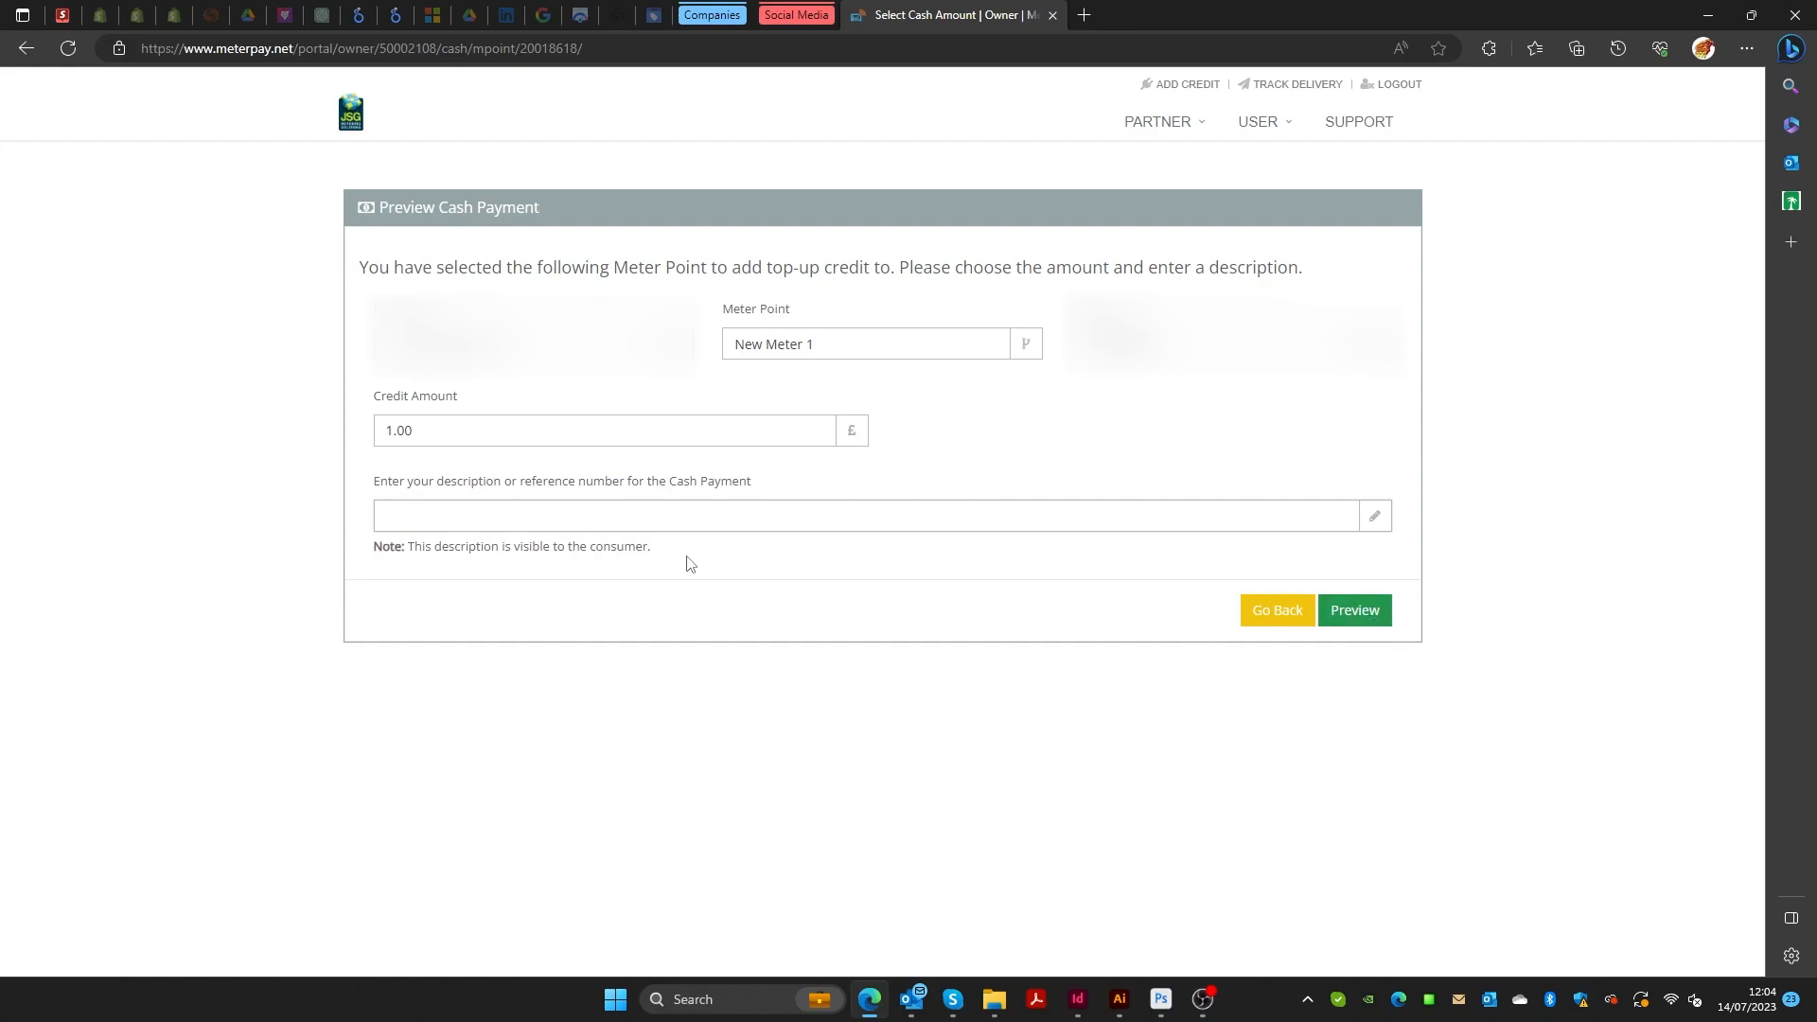
{"action": "left_click", "coordinate": [1379, 611]}
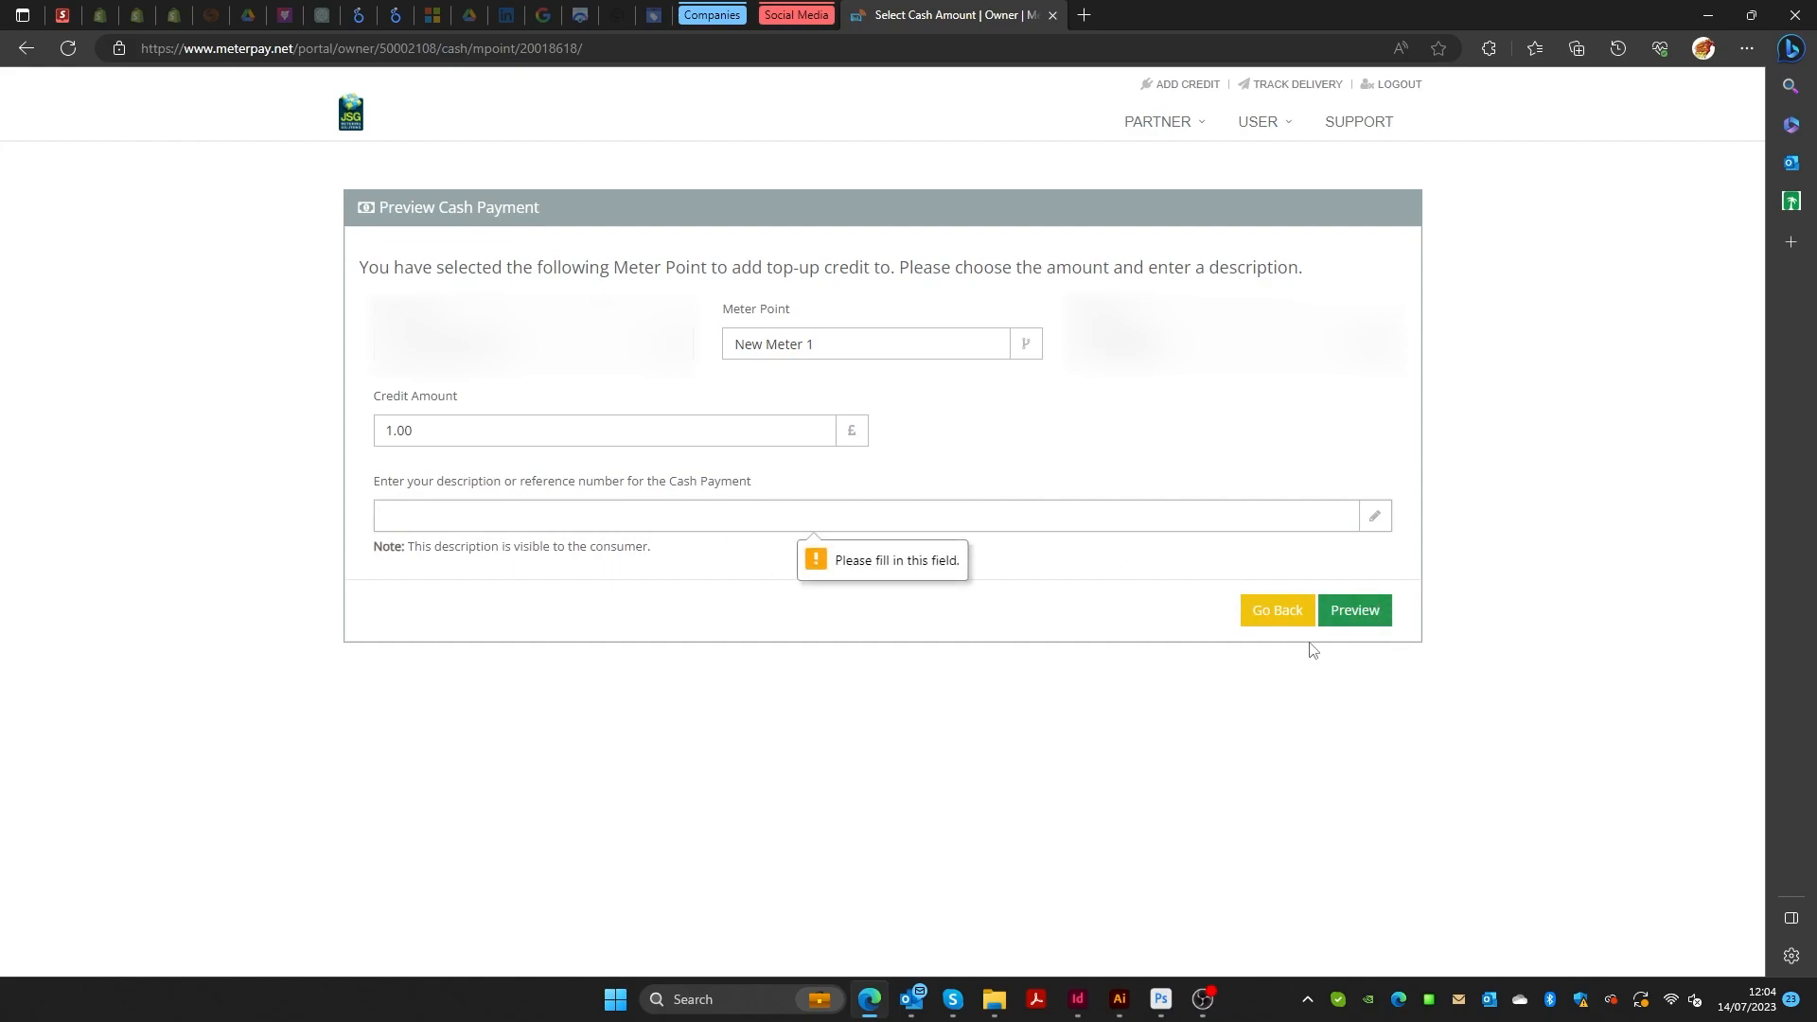
{"action": "type", "text": "verbal"}
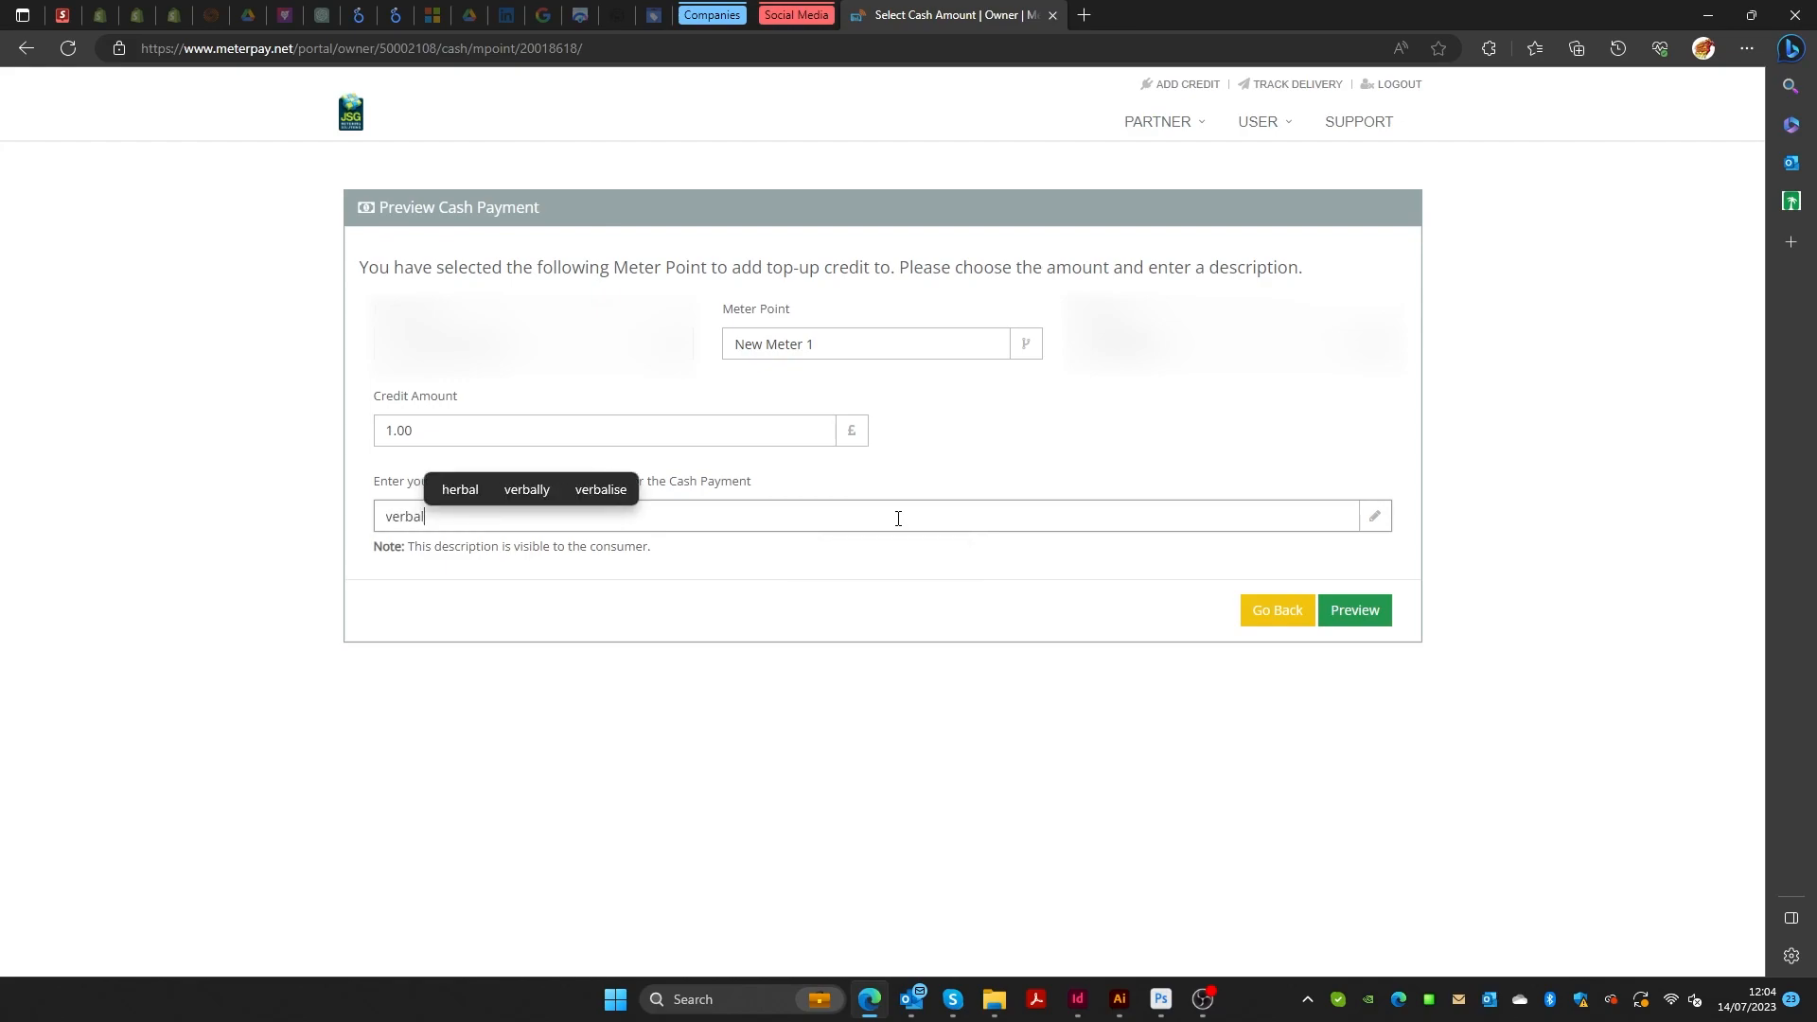
{"action": "key", "text": "BackSpace"}
{"action": "key", "text": "BackSpace"}
{"action": "key", "text": "BackSpace"}
{"action": "key", "text": "BackSpace"}
{"action": "key", "text": "BackSpace"}
{"action": "key", "text": "BackSpace"}
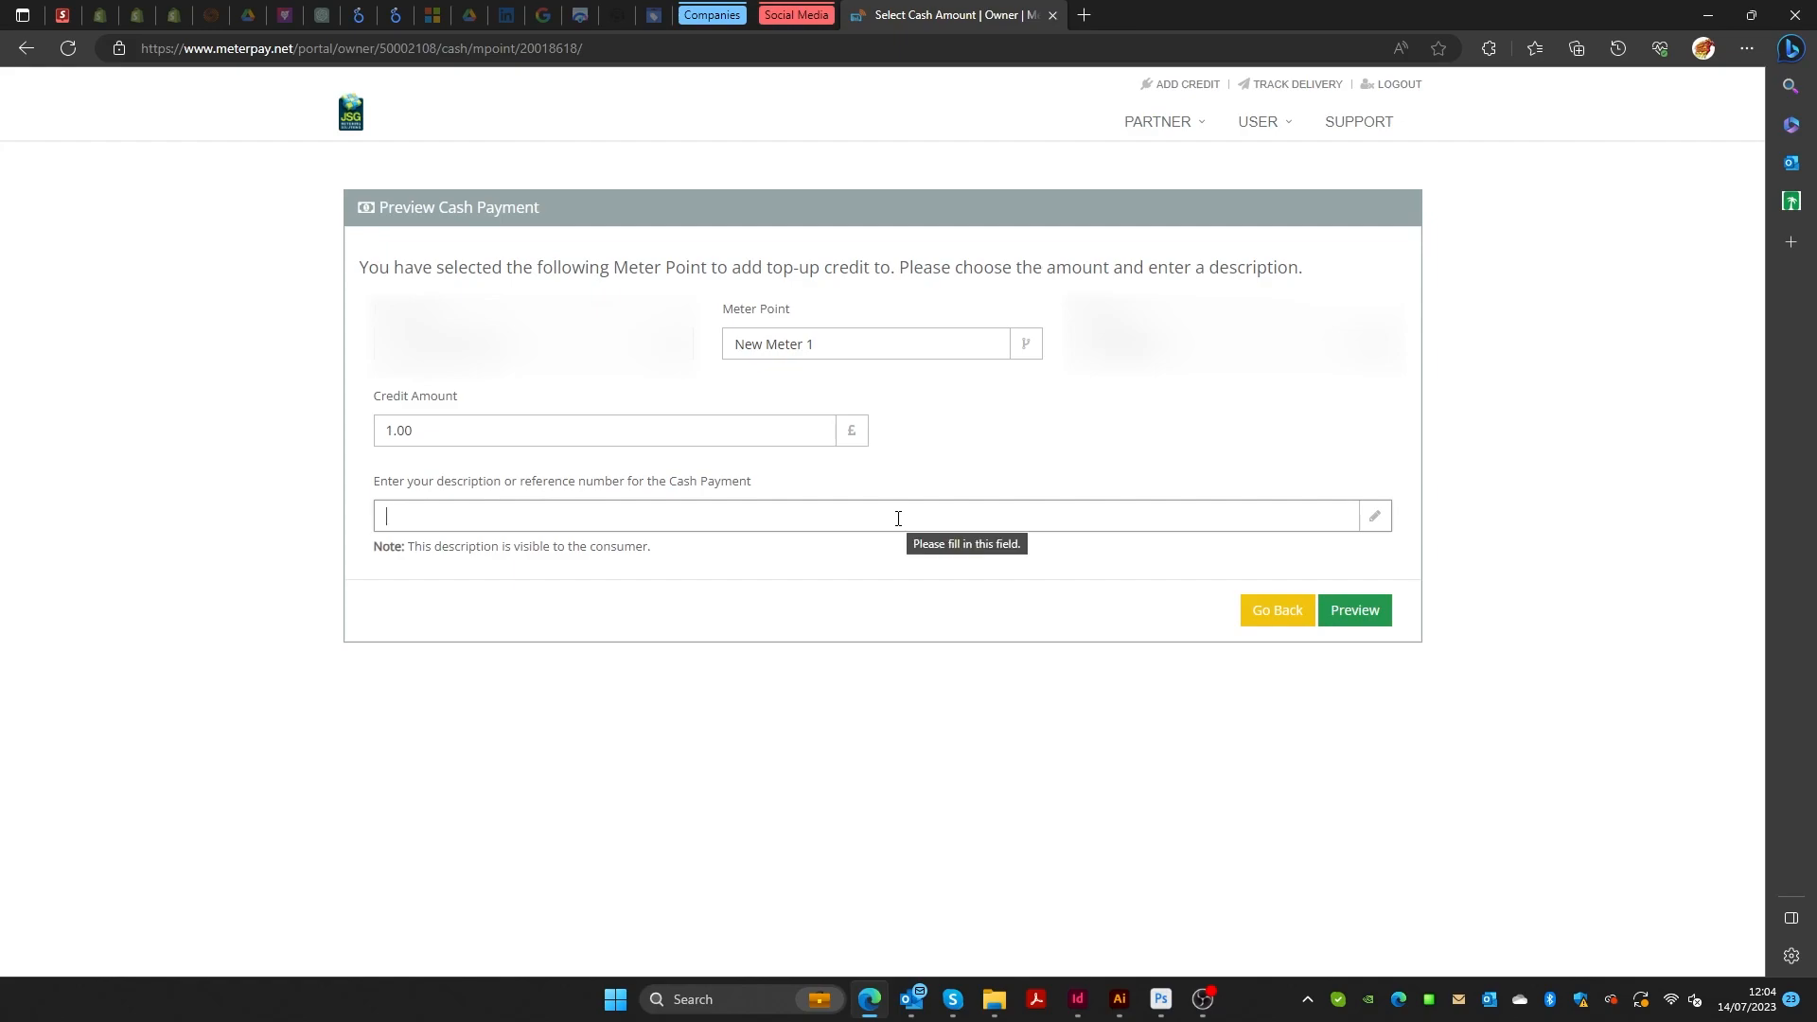
{"action": "type", "text": "tenant "}
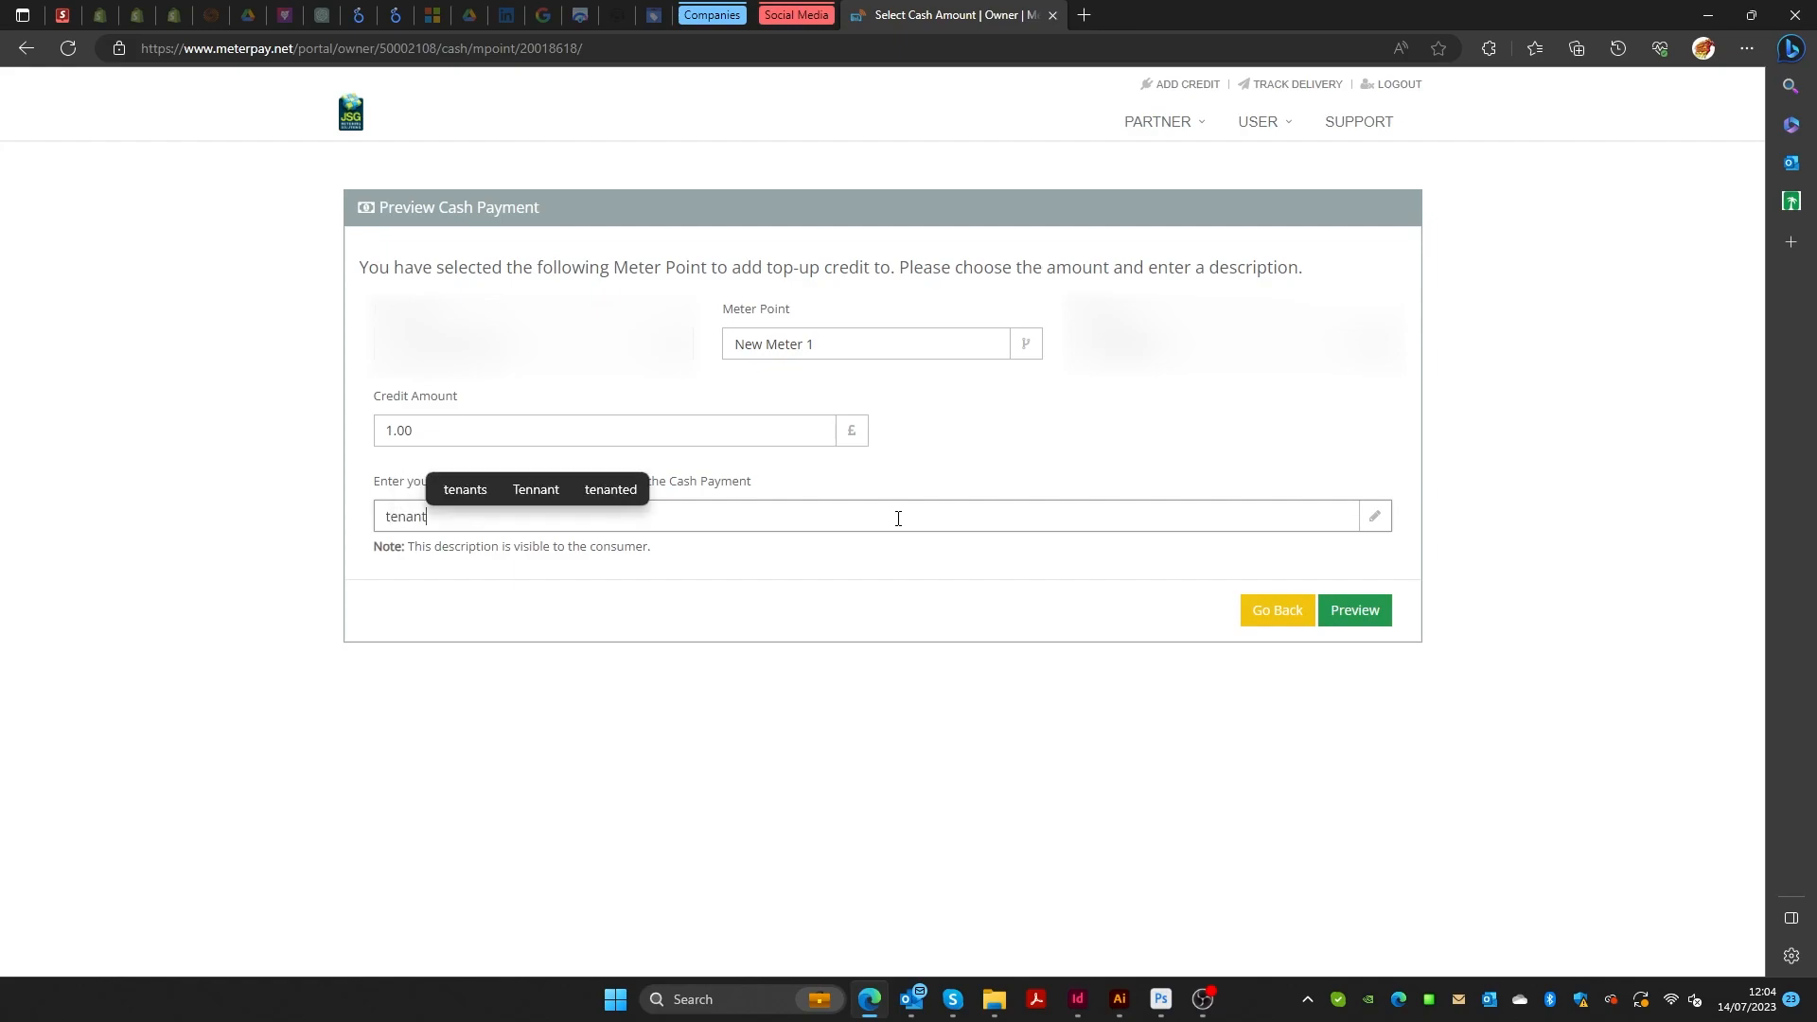
{"action": "type", "text": "paid in cash"}
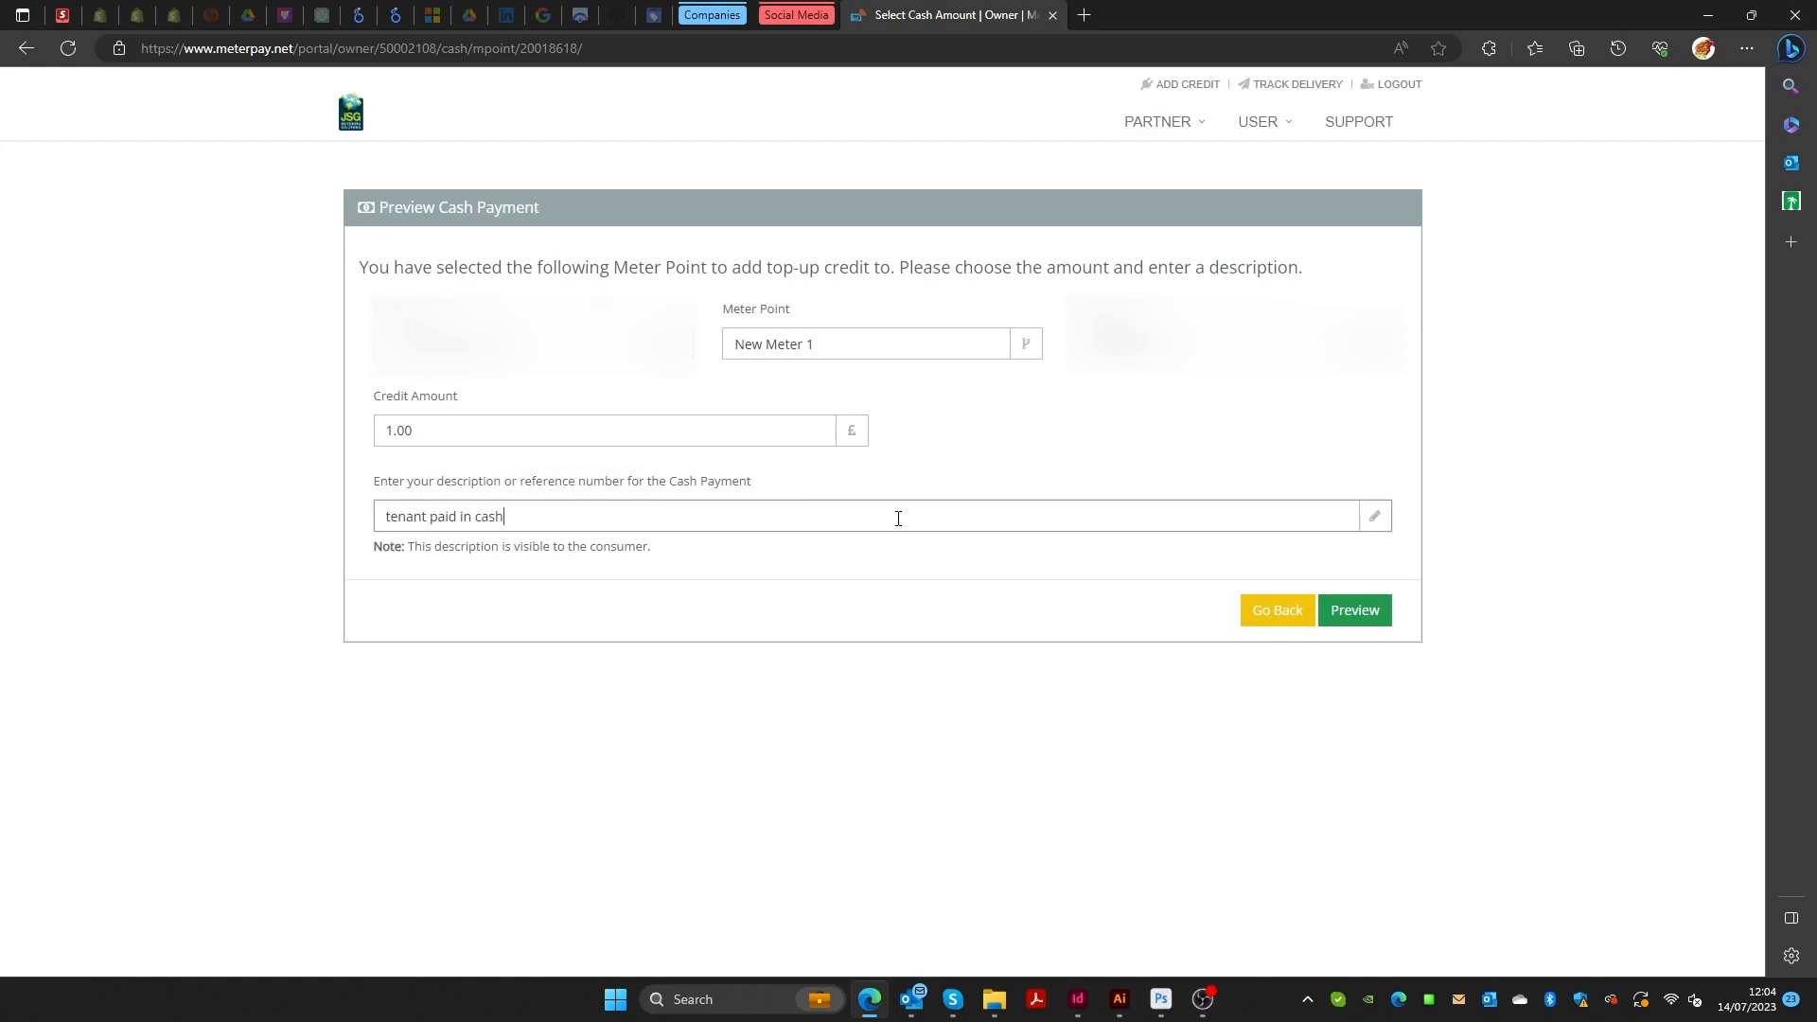
Change the credit amount to 10, preview the £10 payment, then return to My Deployments.
{"action": "left_click_drag", "start_coordinate": [463, 430], "coordinate": [291, 457]}
{"action": "type", "text": "10"}
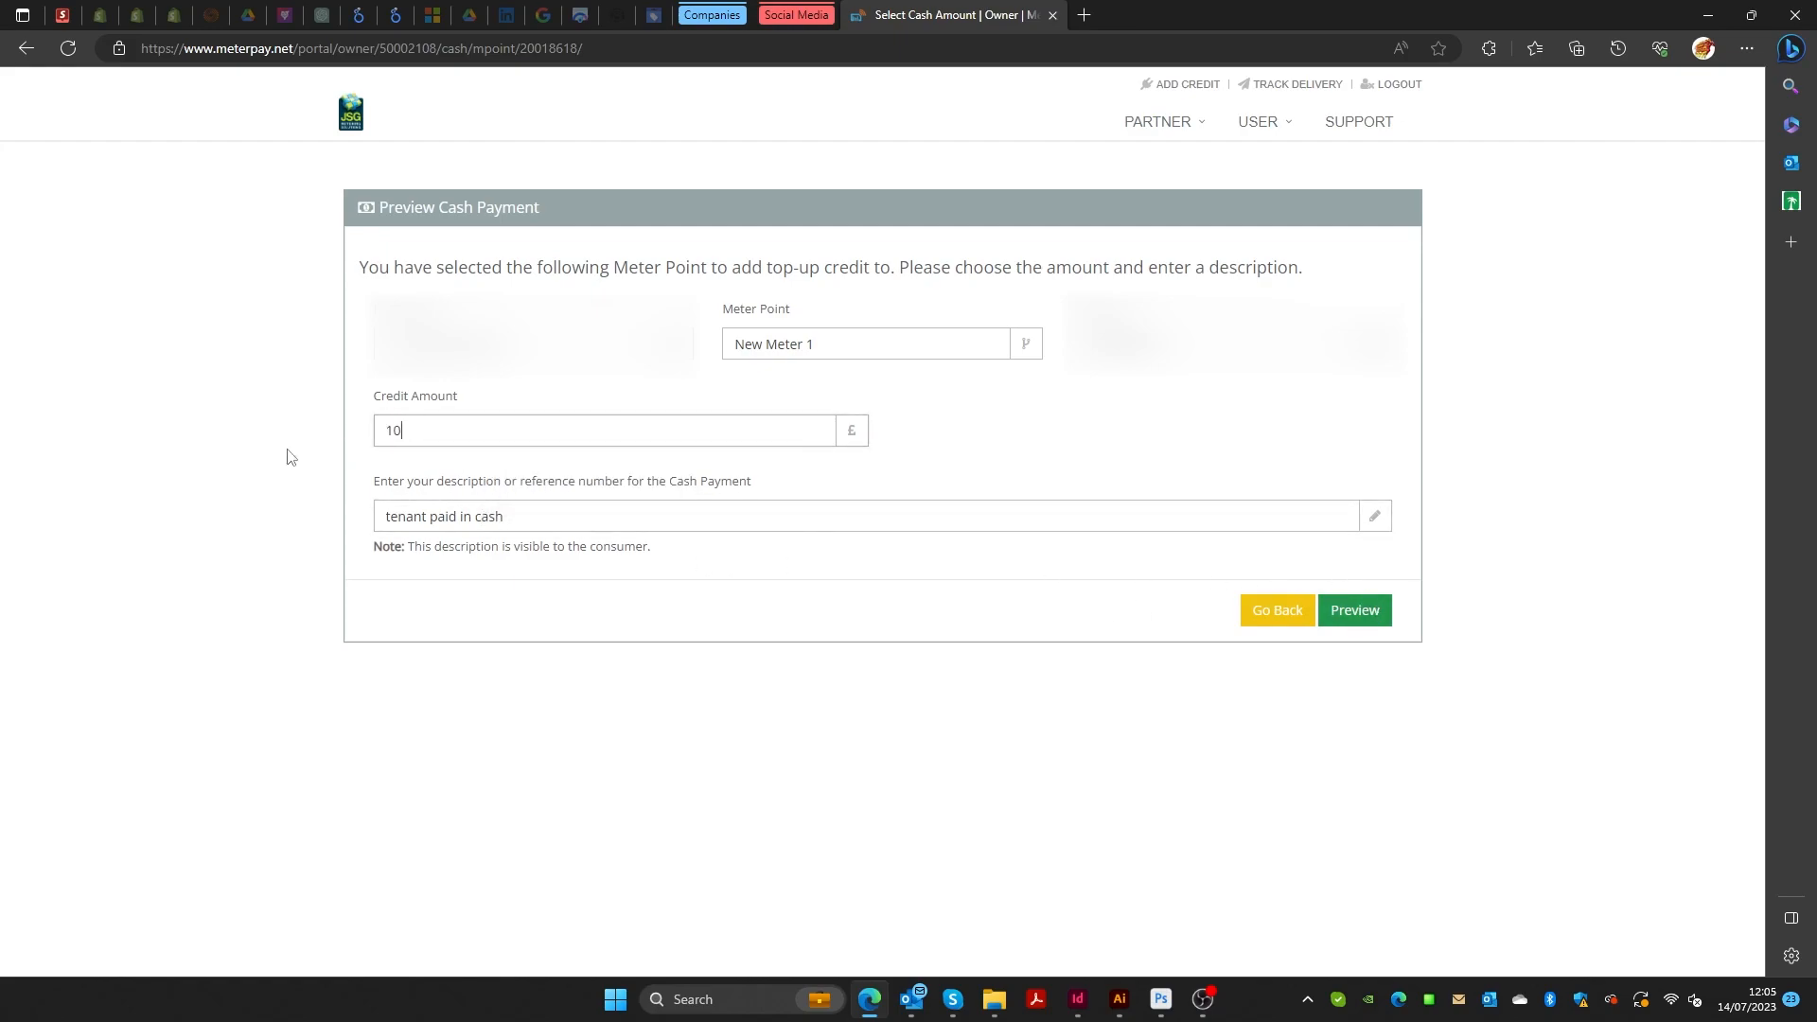
{"action": "left_click", "coordinate": [1365, 614]}
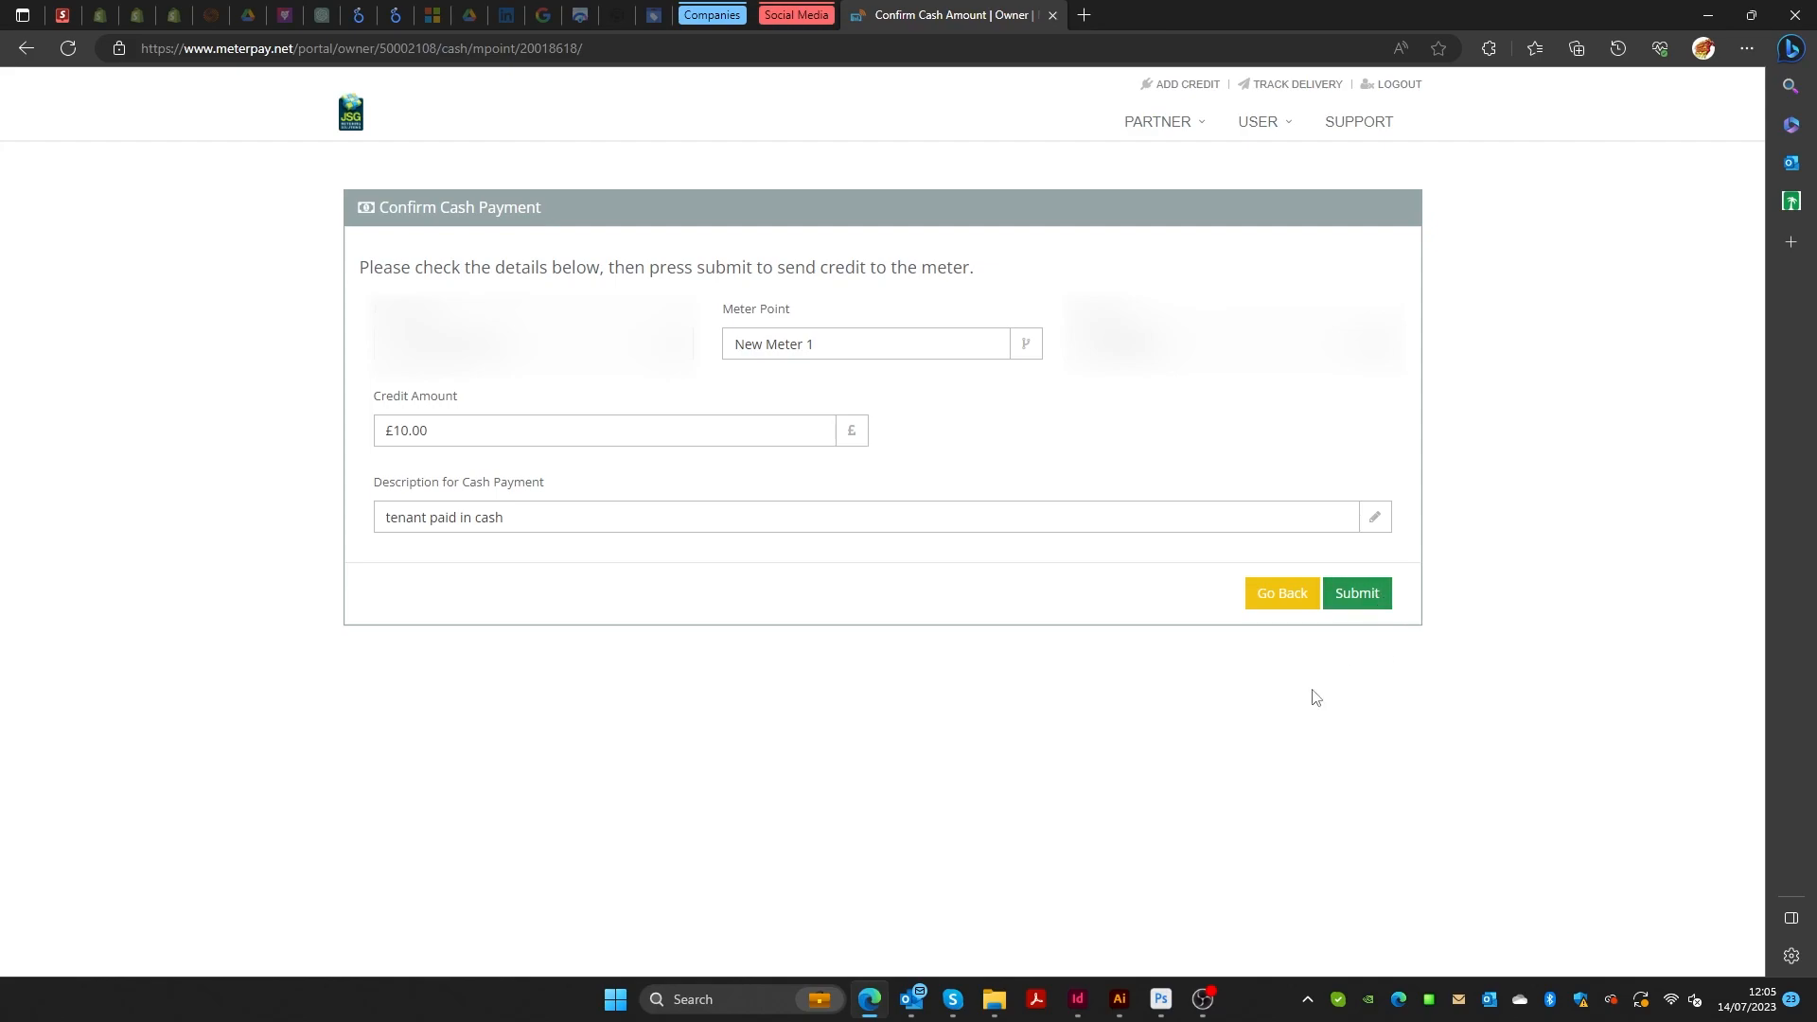
{"action": "left_click", "coordinate": [1282, 602]}
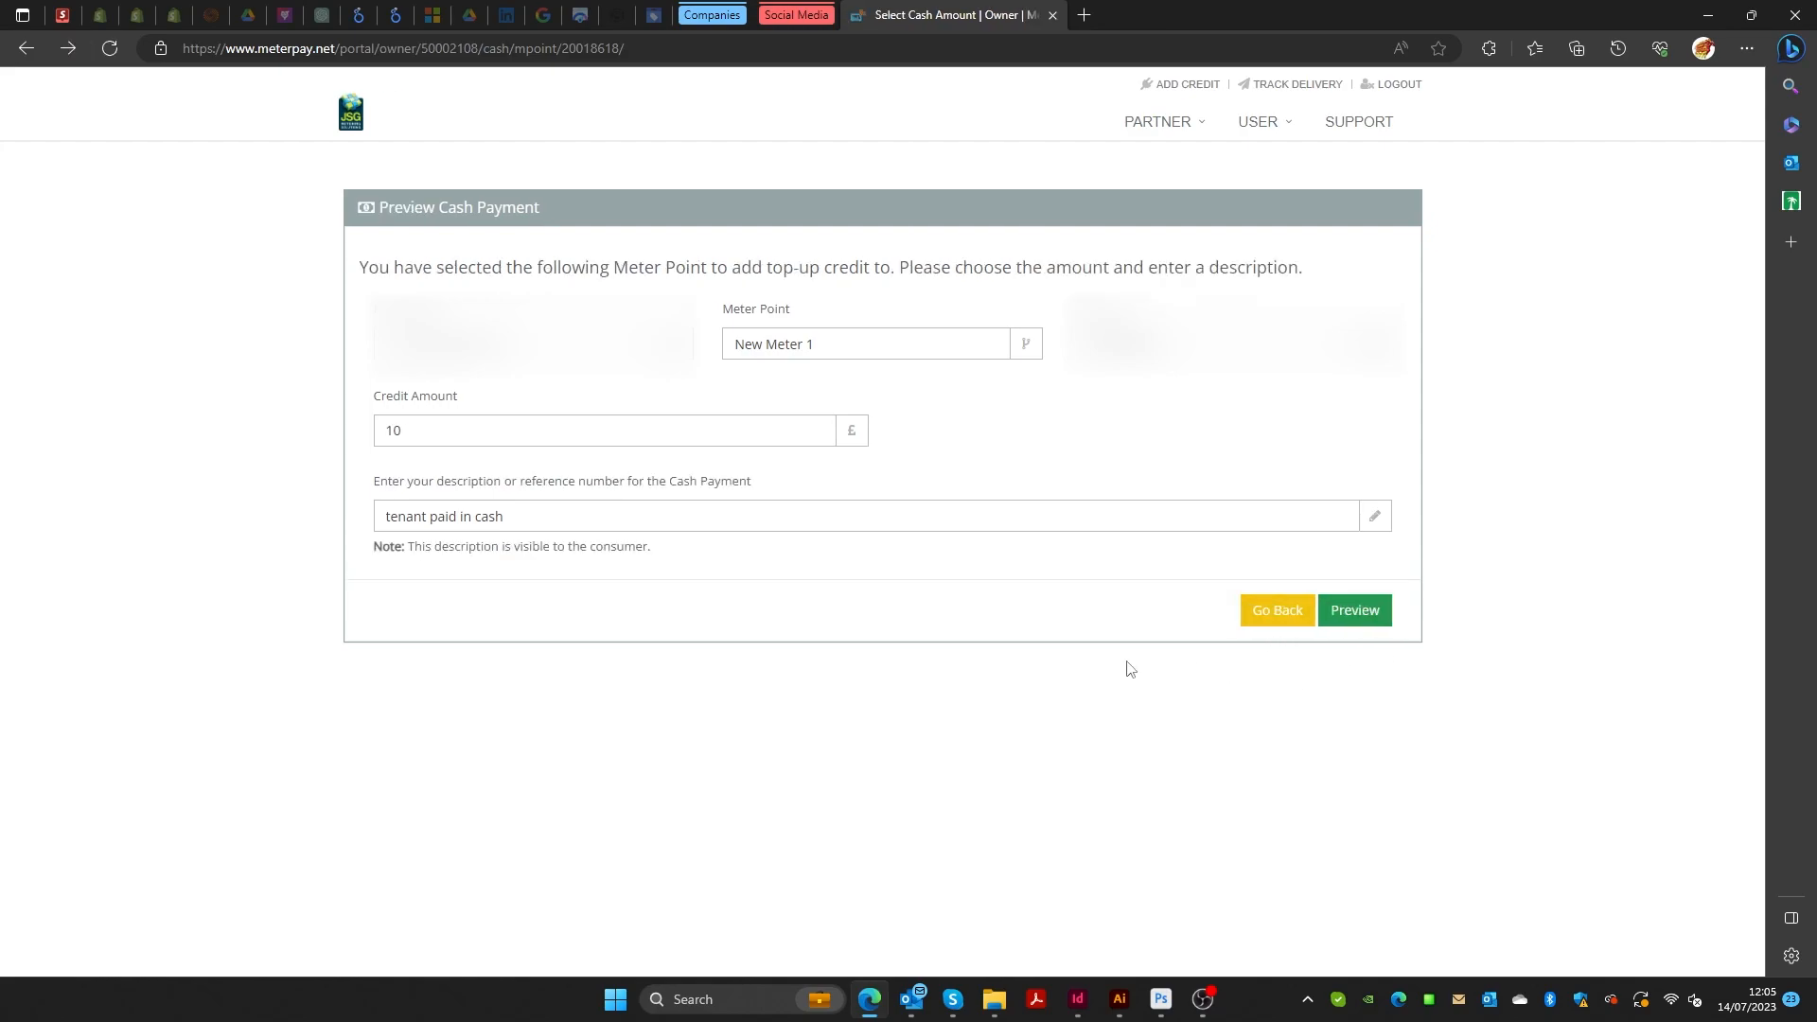
{"action": "left_click", "coordinate": [1258, 615]}
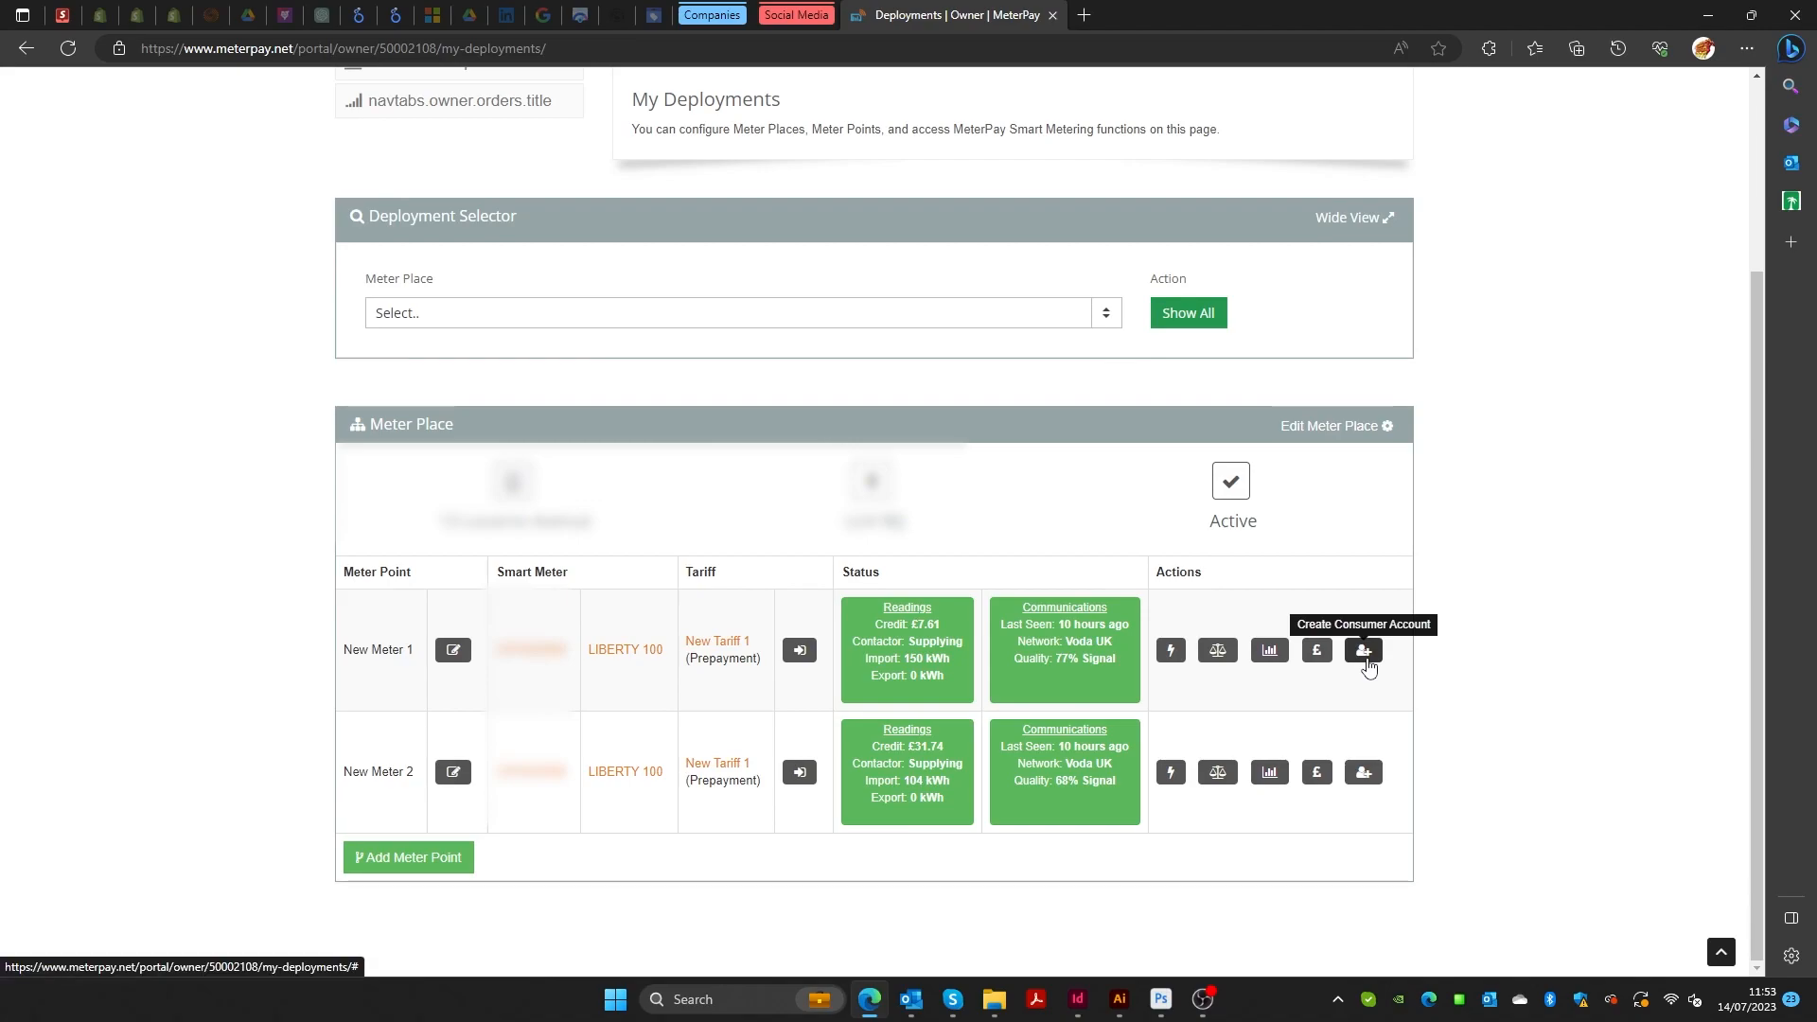
Start a consumer account for New Meter 1 with reference 'Door number 11'.
{"action": "left_click", "coordinate": [1364, 650]}
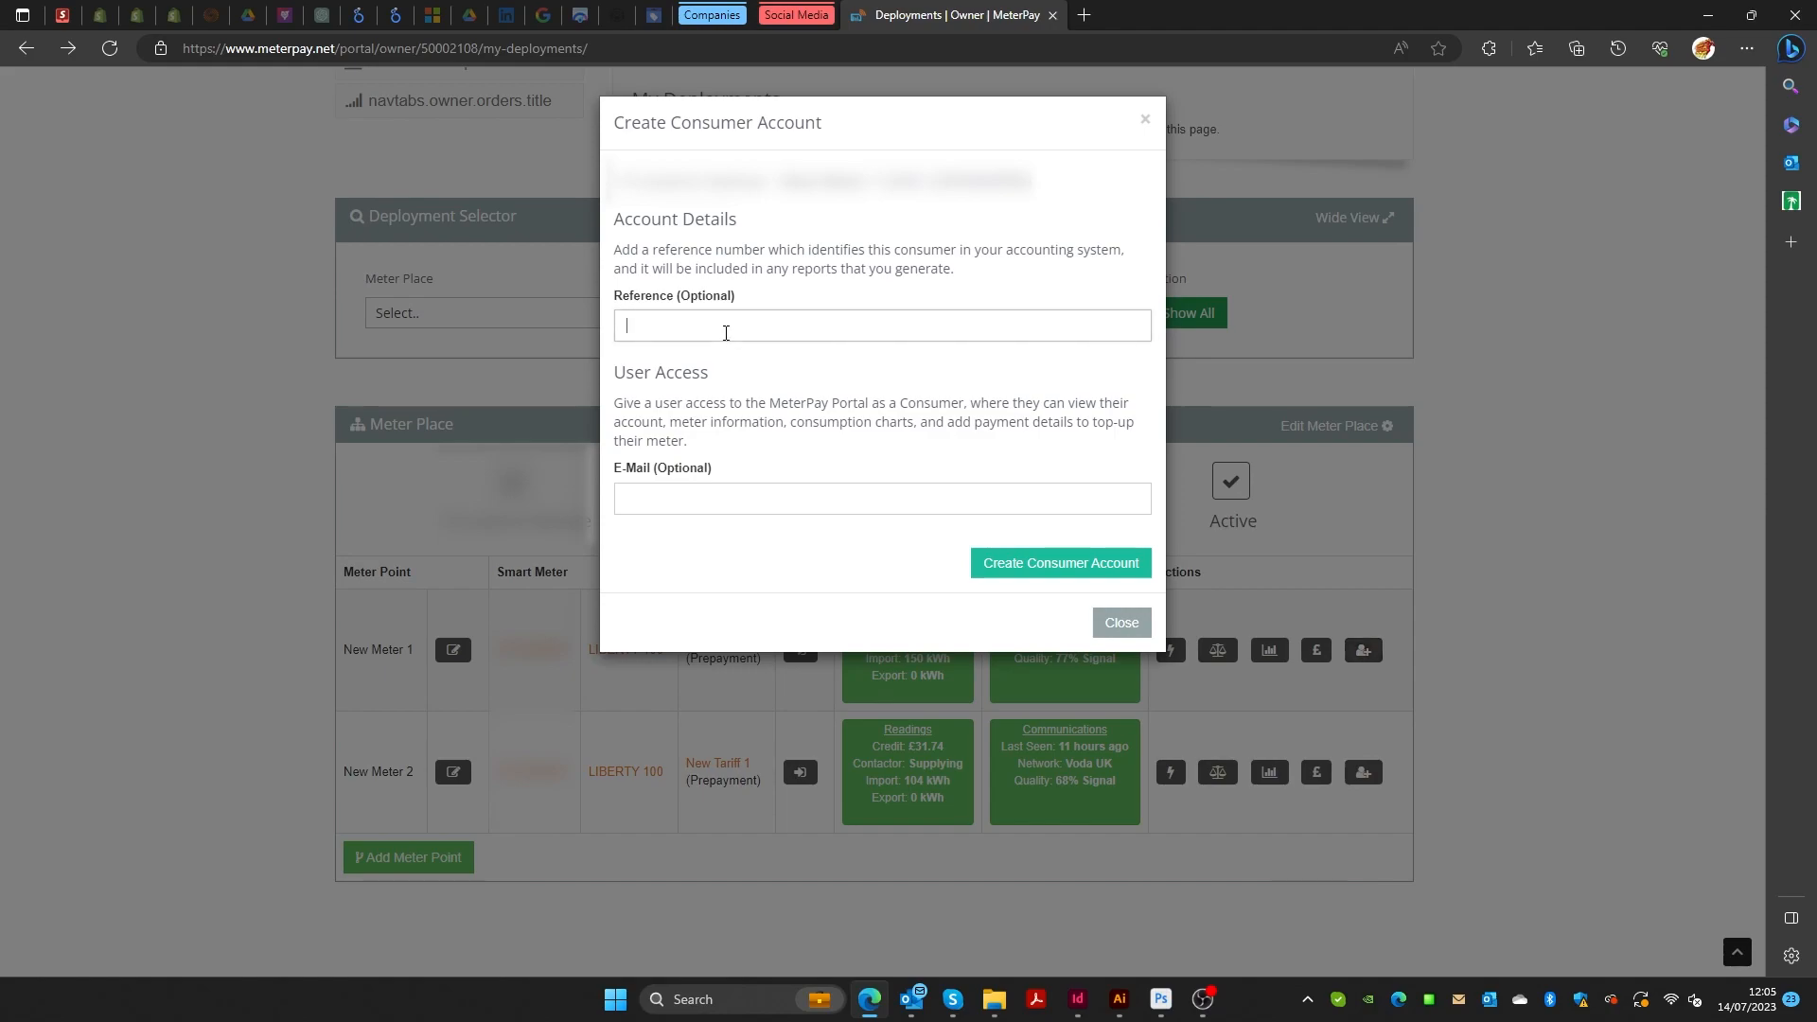
{"action": "type", "text": "Door number 11"}
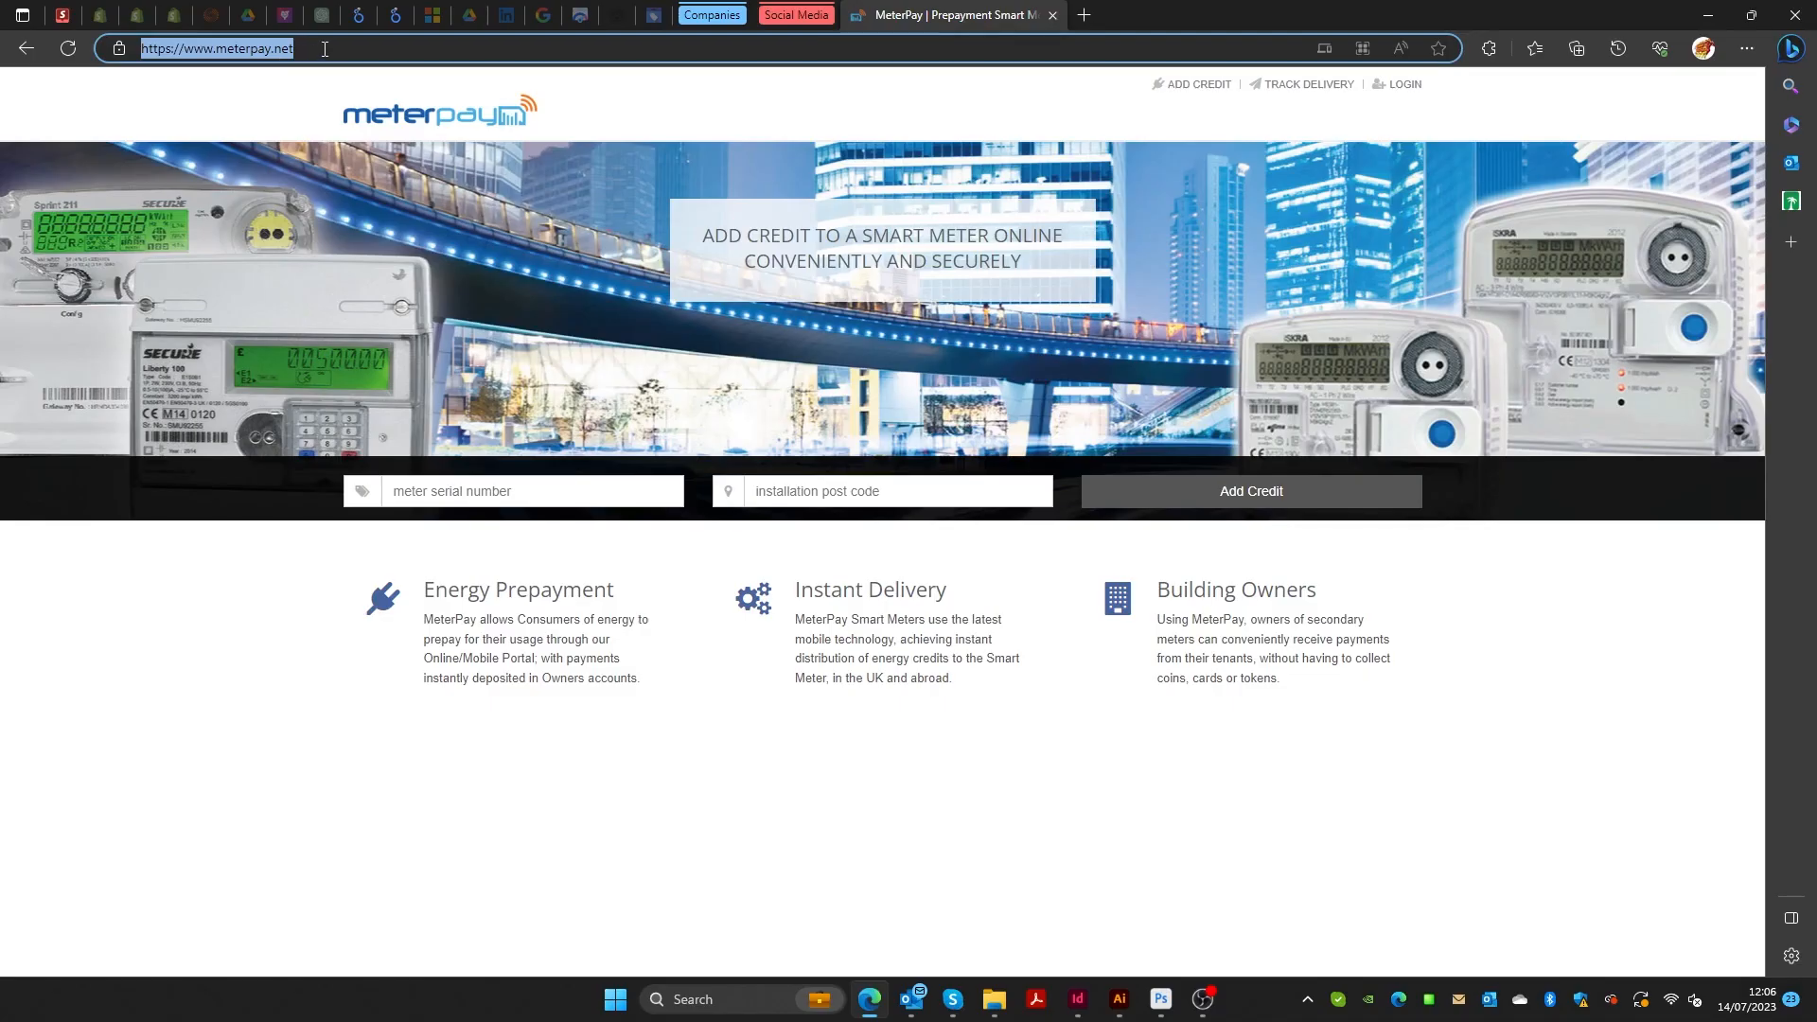
View the public ADD CREDIT form on meterpay.net, then return to the home page via the logo.
{"action": "left_click", "coordinate": [853, 800]}
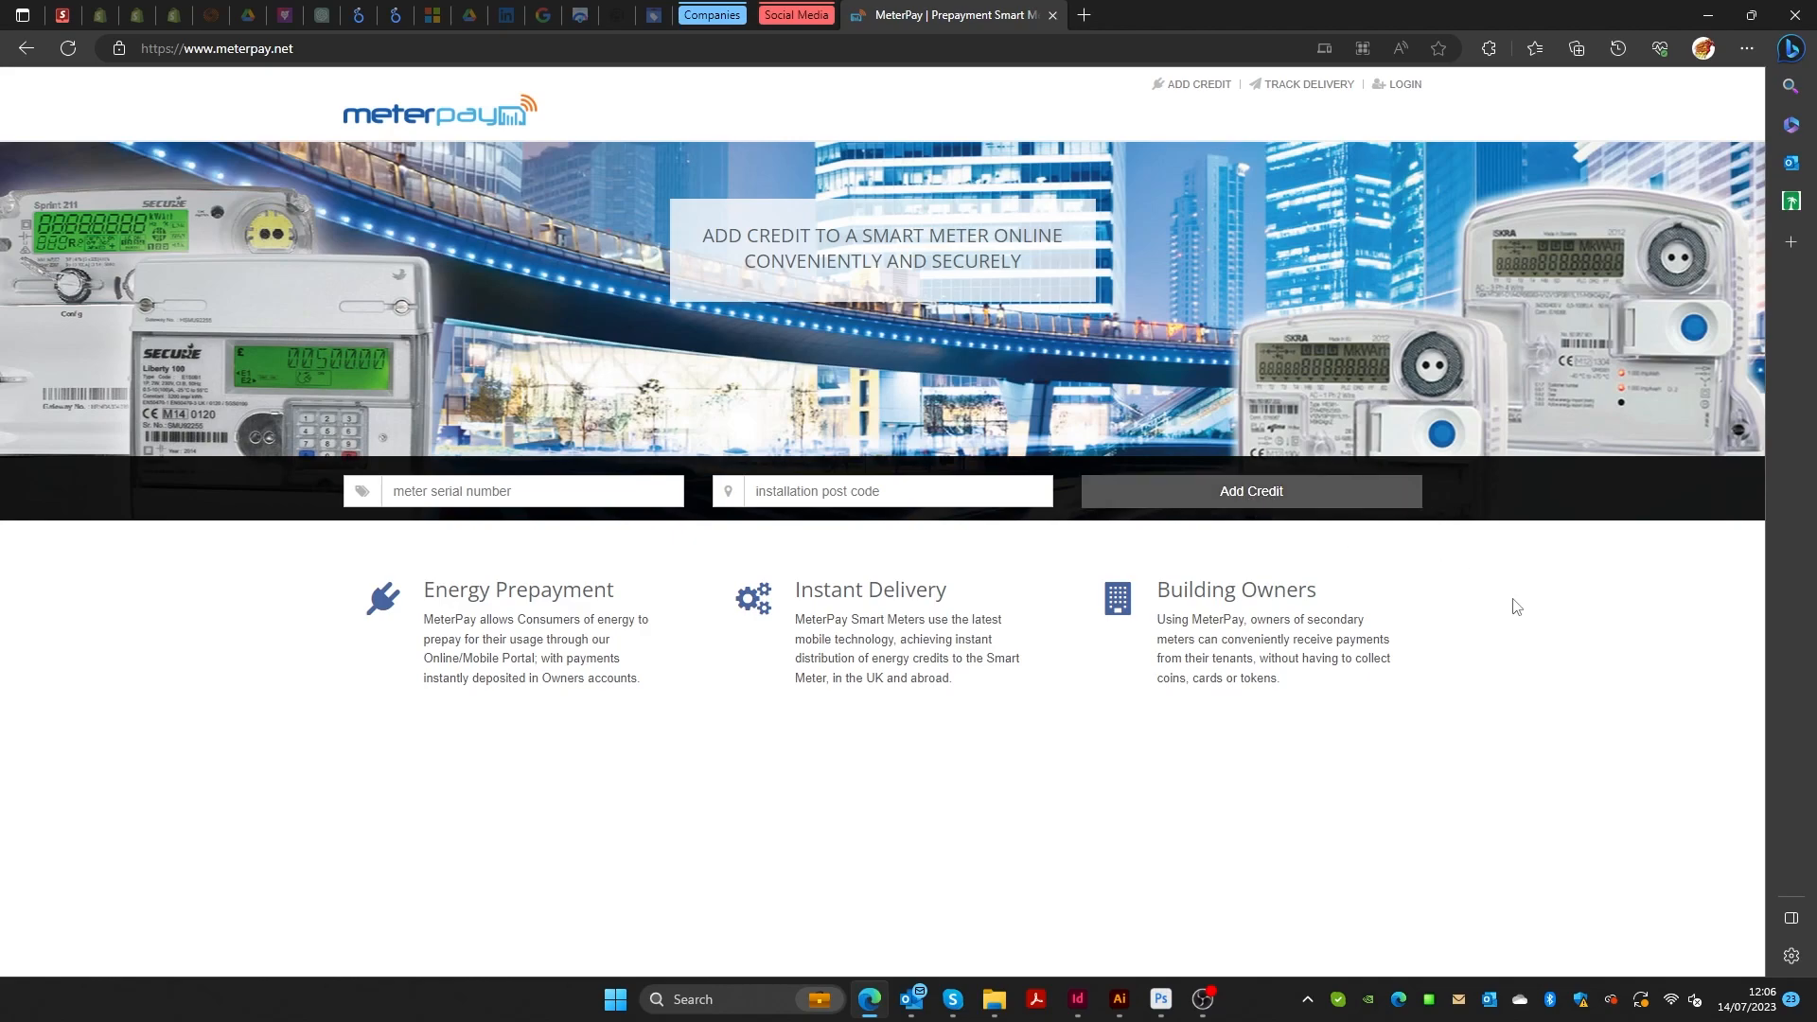
{"action": "left_click", "coordinate": [1188, 90]}
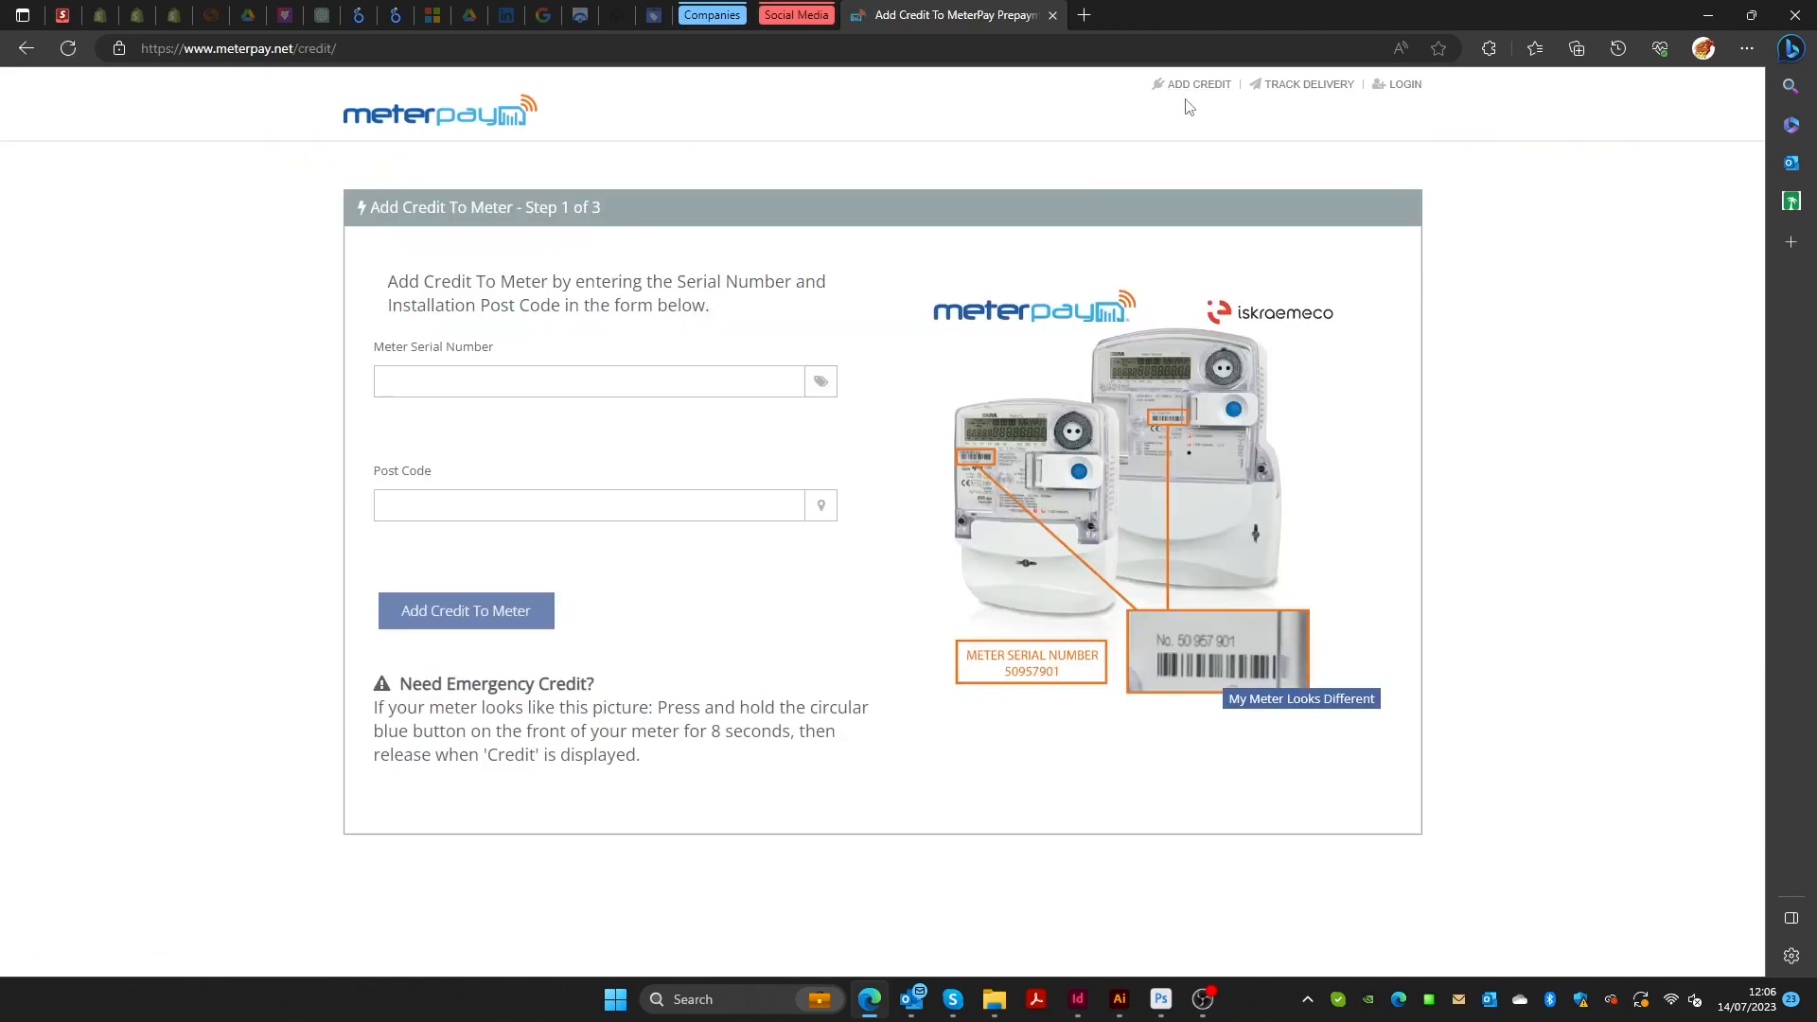
{"action": "left_click", "coordinate": [402, 127]}
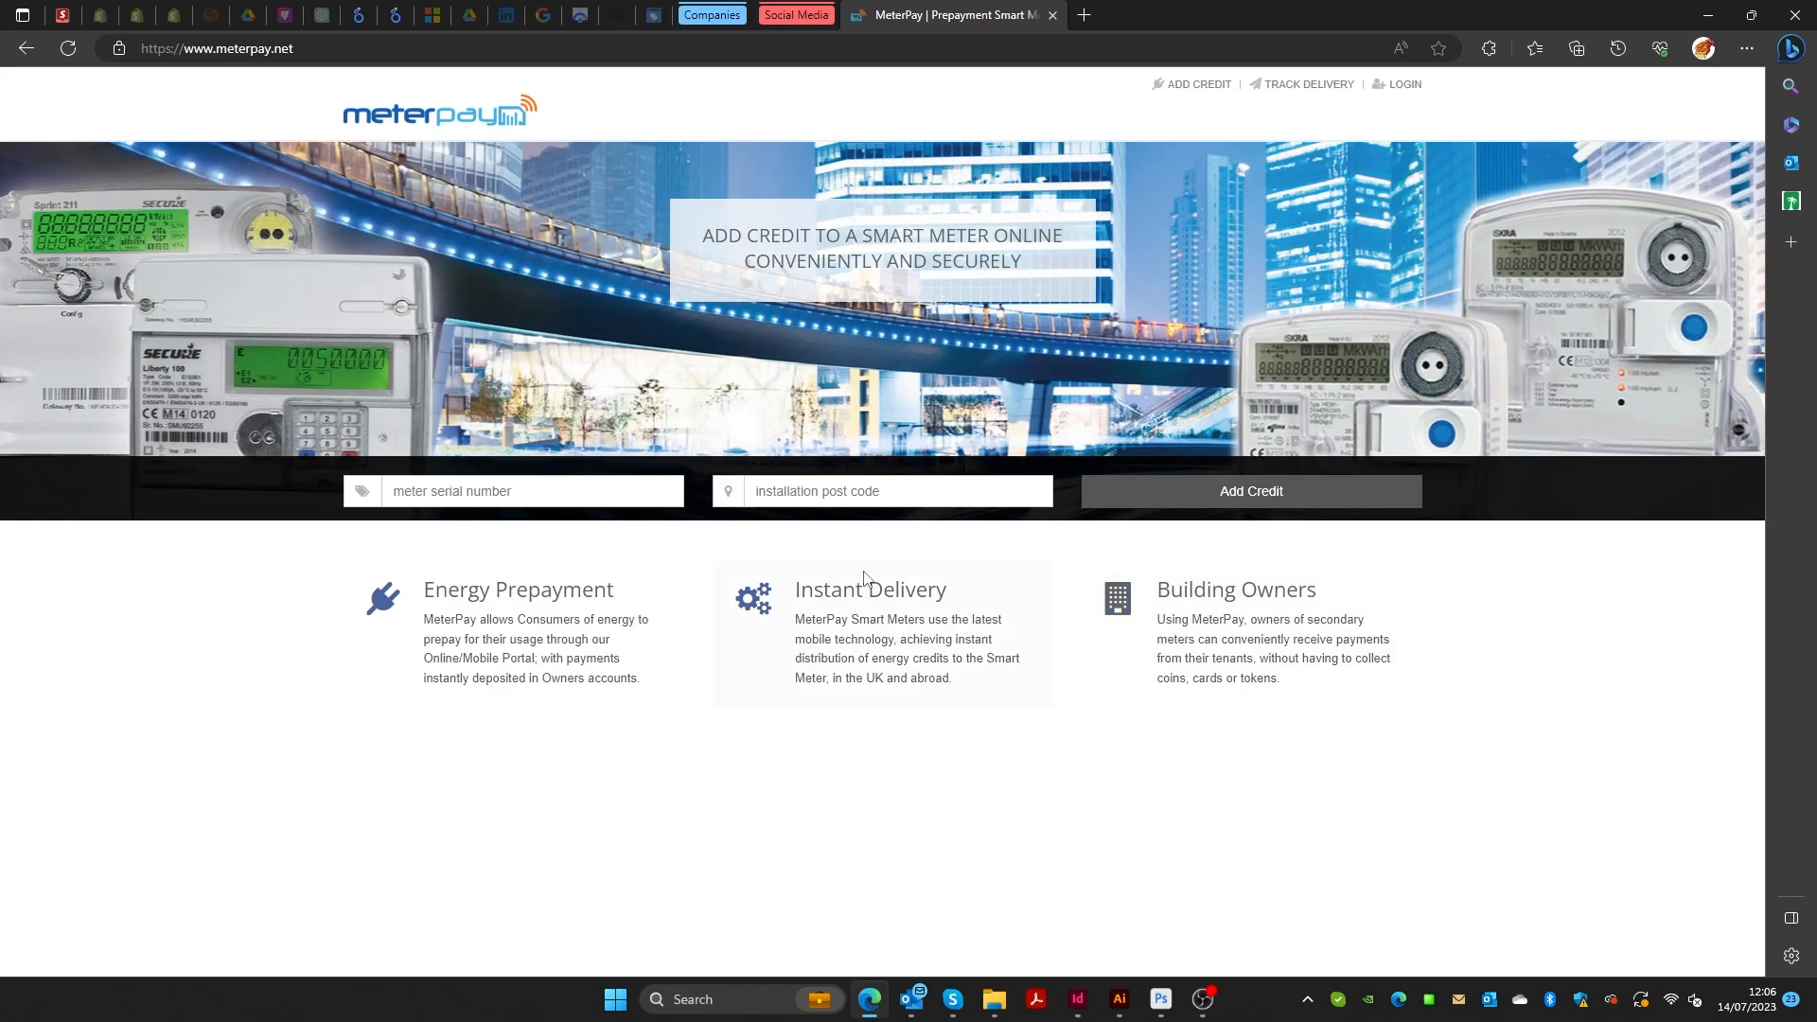